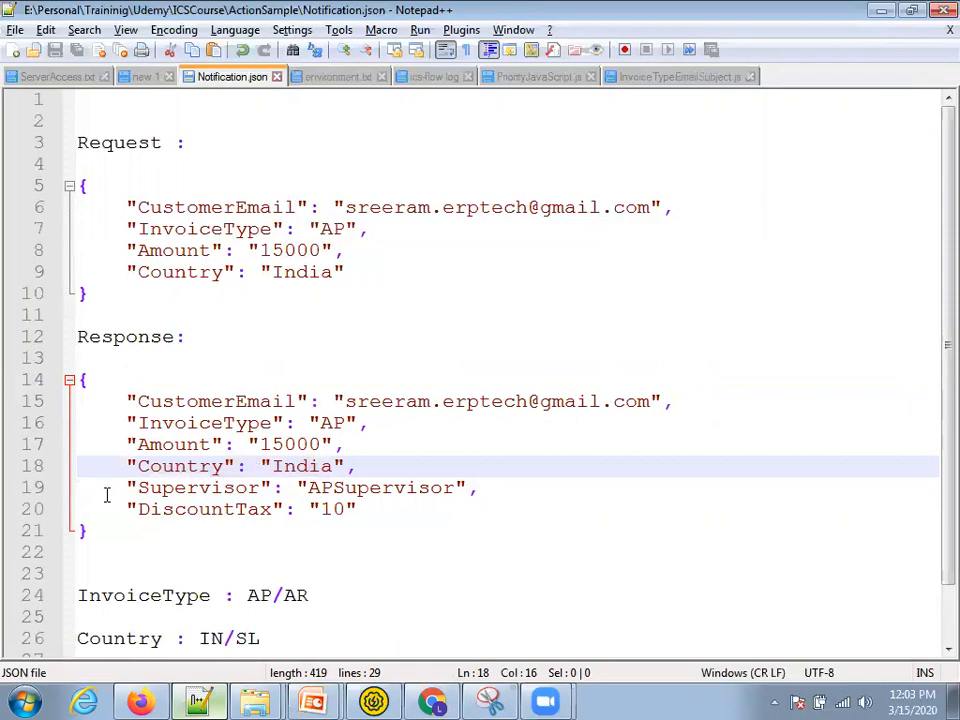
- Highlight the new Supervisor field and the DiscountTax line in the Notepad++ response
{"action": "double_click", "coordinate": [171, 488]}
{"action": "left_click_drag", "start_coordinate": [367, 509], "coordinate": [36, 505]}
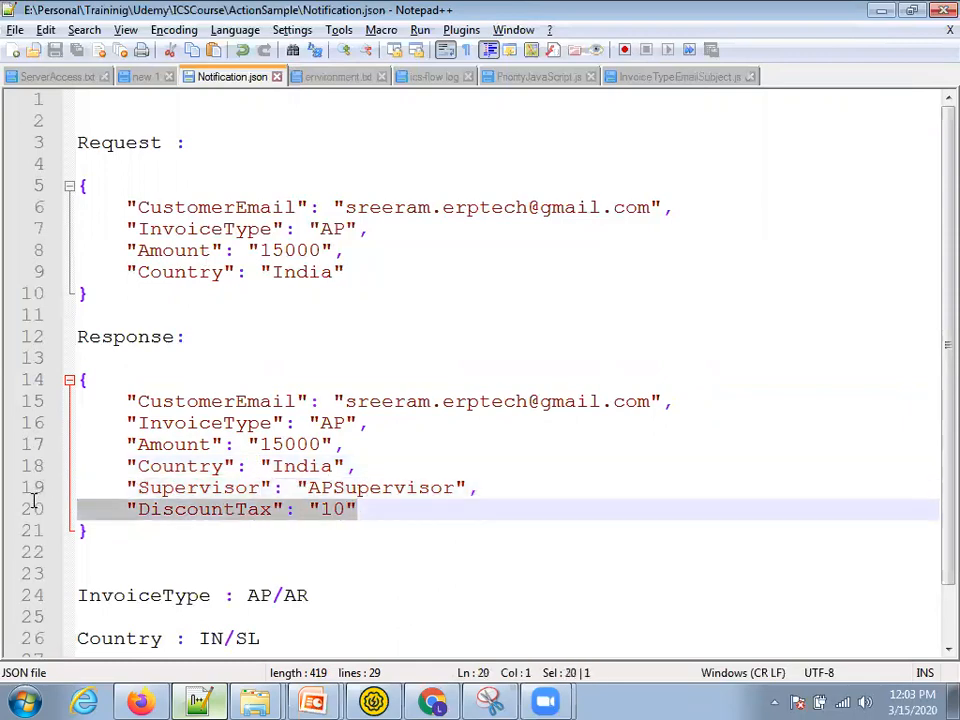
{"action": "double_click", "coordinate": [172, 489]}
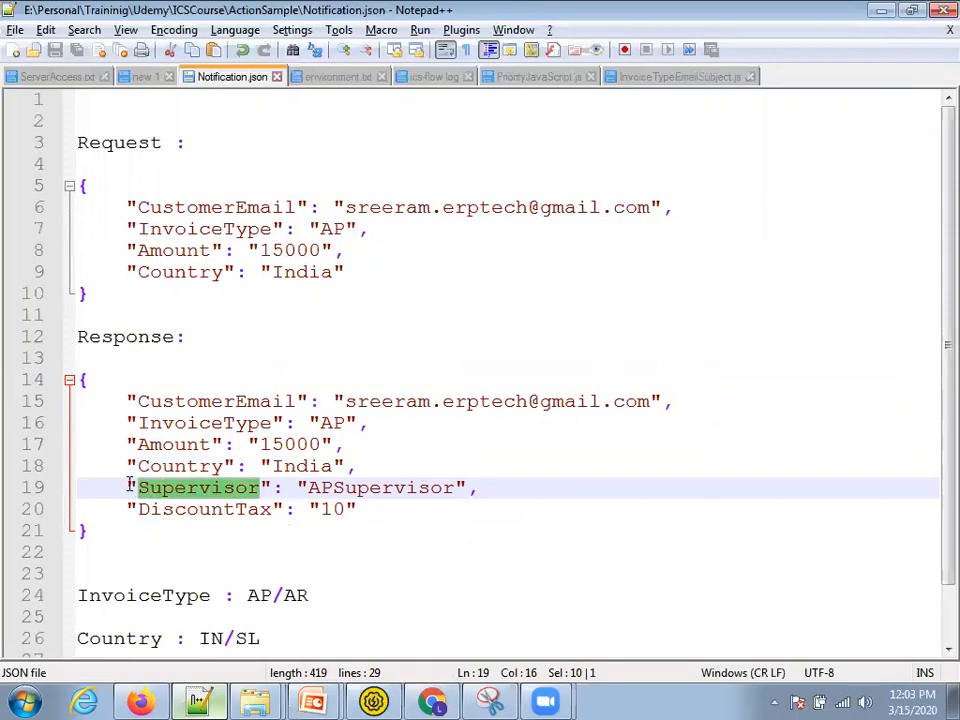
{"action": "left_click_drag", "start_coordinate": [485, 488], "coordinate": [57, 487]}
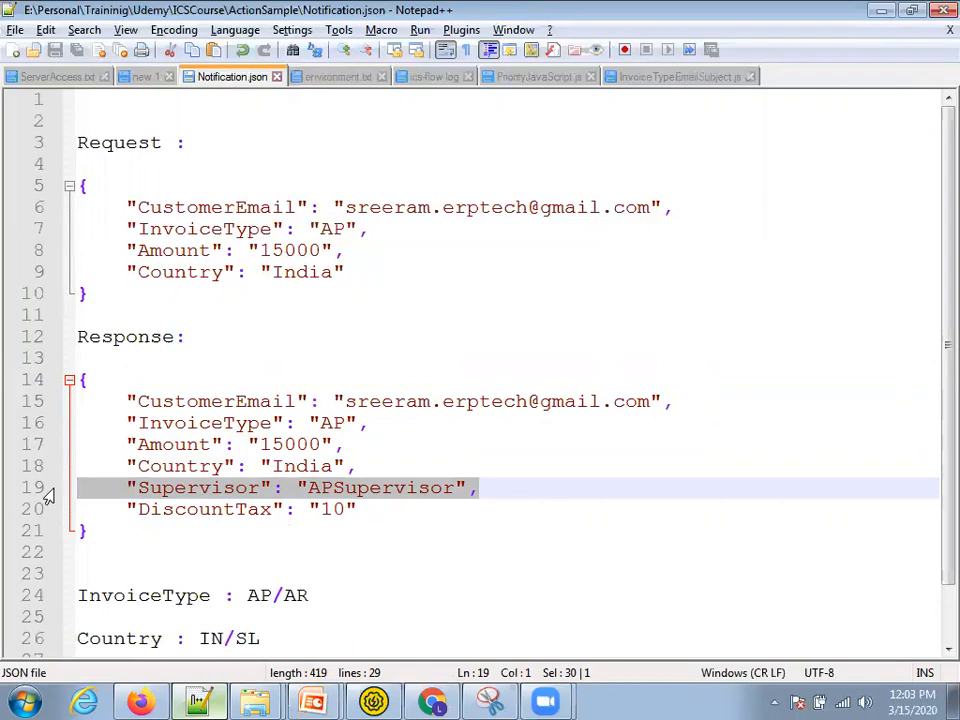
{"action": "scroll", "coordinate": [167, 472], "scroll_direction": "down", "scroll_amount": 2}
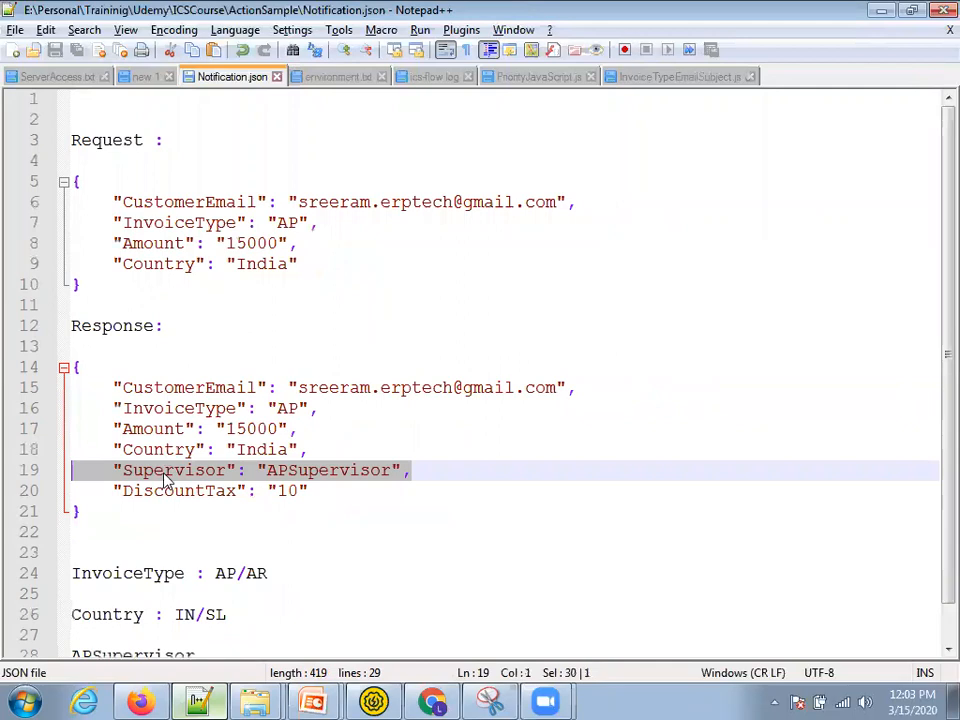
{"action": "double_click", "coordinate": [166, 476]}
{"action": "scroll", "coordinate": [166, 478], "scroll_direction": "down", "scroll_amount": 1}
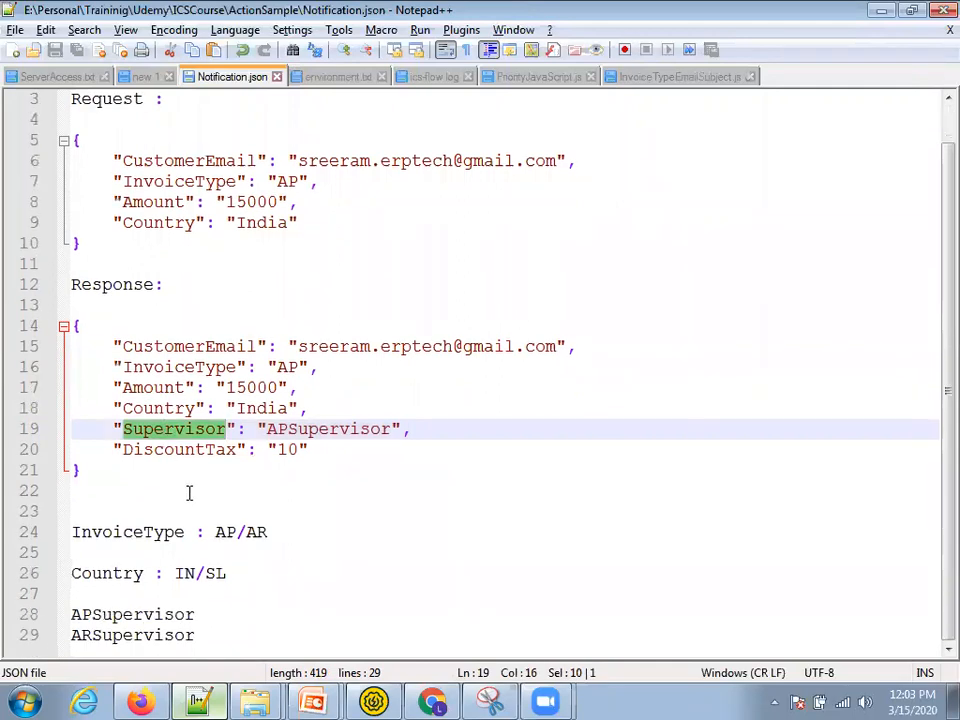
- Move past the slideshow and Gmail to the Oracle Integration window in Firefox
{"action": "key", "text": "alt+Tab"}
{"action": "key", "text": "alt+Tab"}
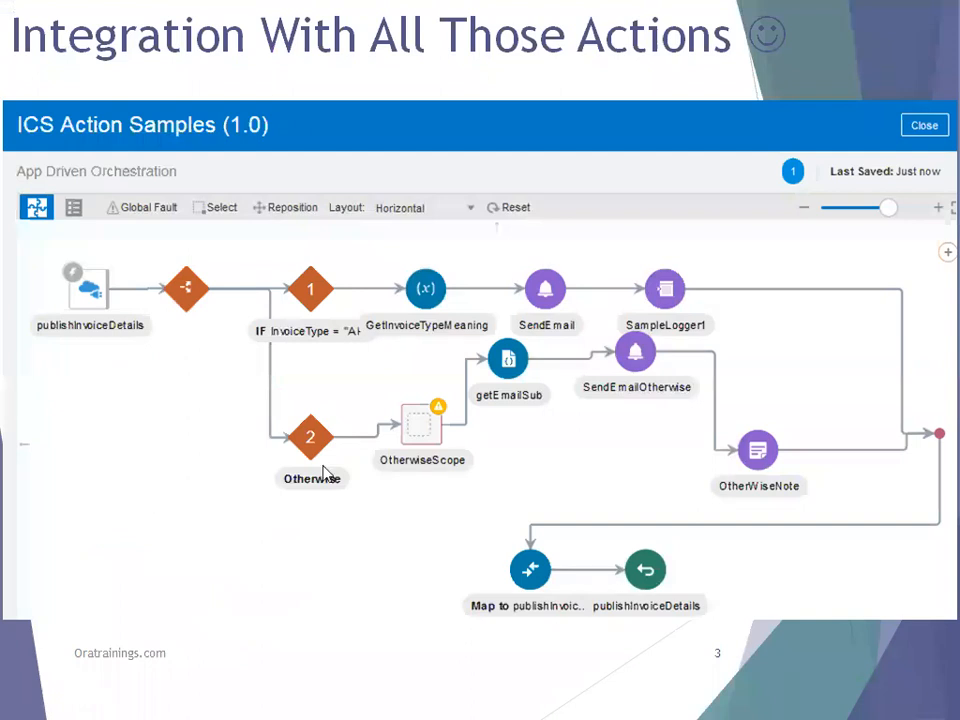
{"action": "key", "text": "super"}
{"action": "left_click", "coordinate": [419, 696]}
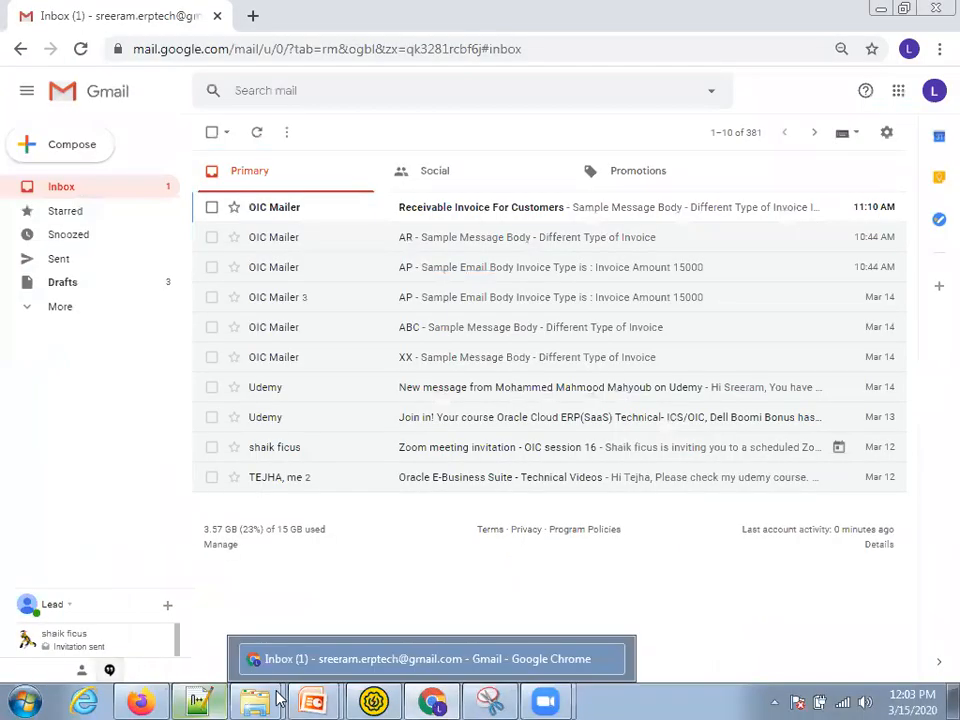
{"action": "left_click", "coordinate": [140, 702]}
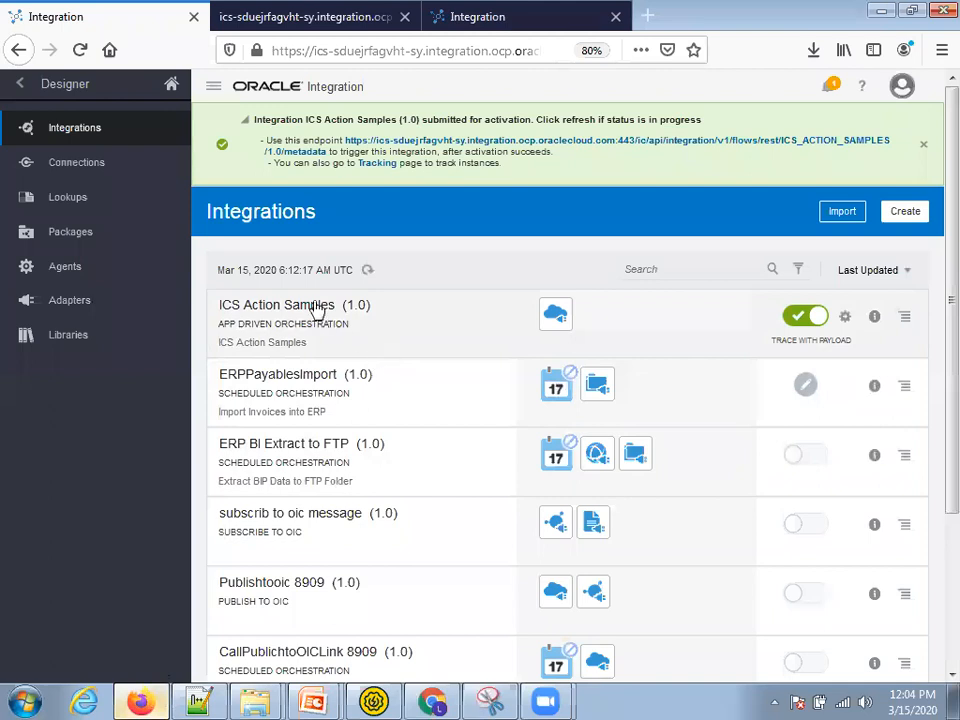
- Switch off ICS Action Samples (1.0) and confirm the deactivation
{"action": "left_click", "coordinate": [795, 318]}
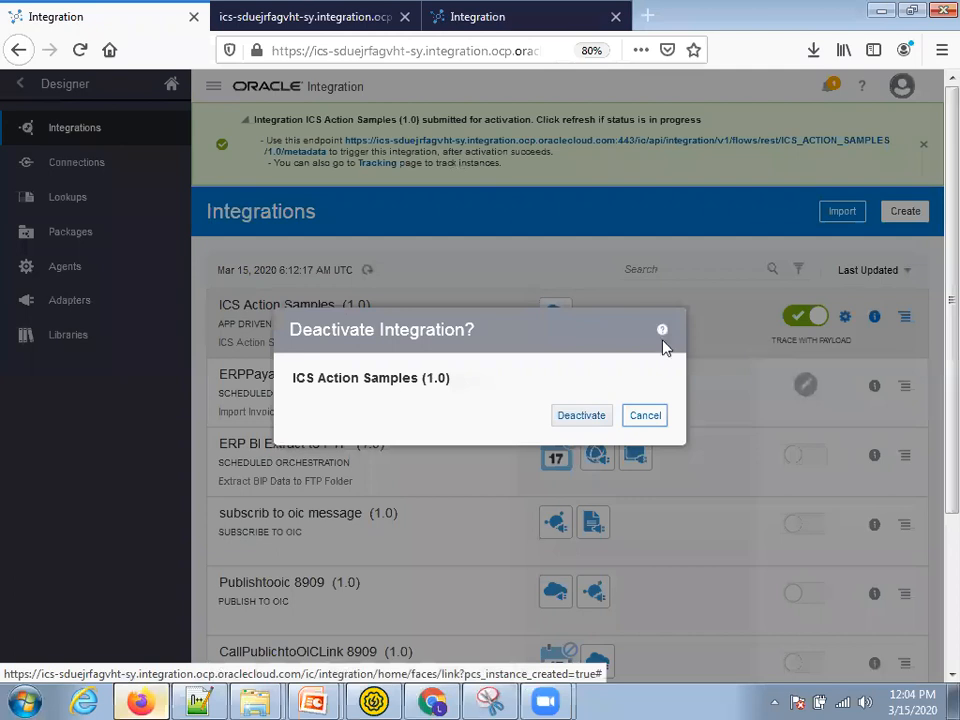
{"action": "left_click", "coordinate": [593, 416]}
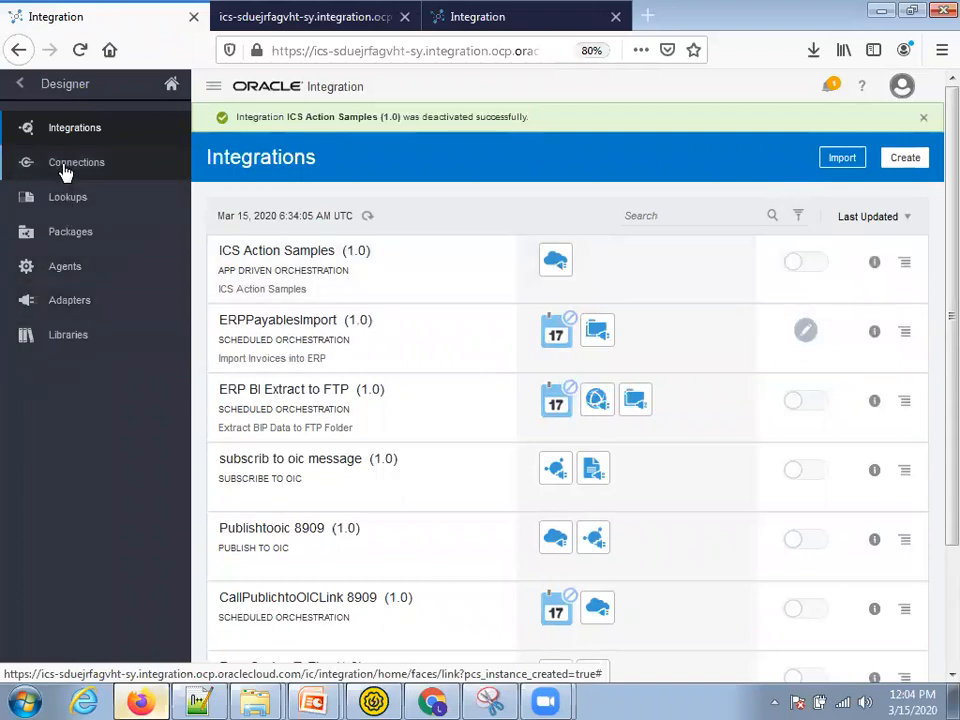
{"action": "left_click", "coordinate": [64, 170]}
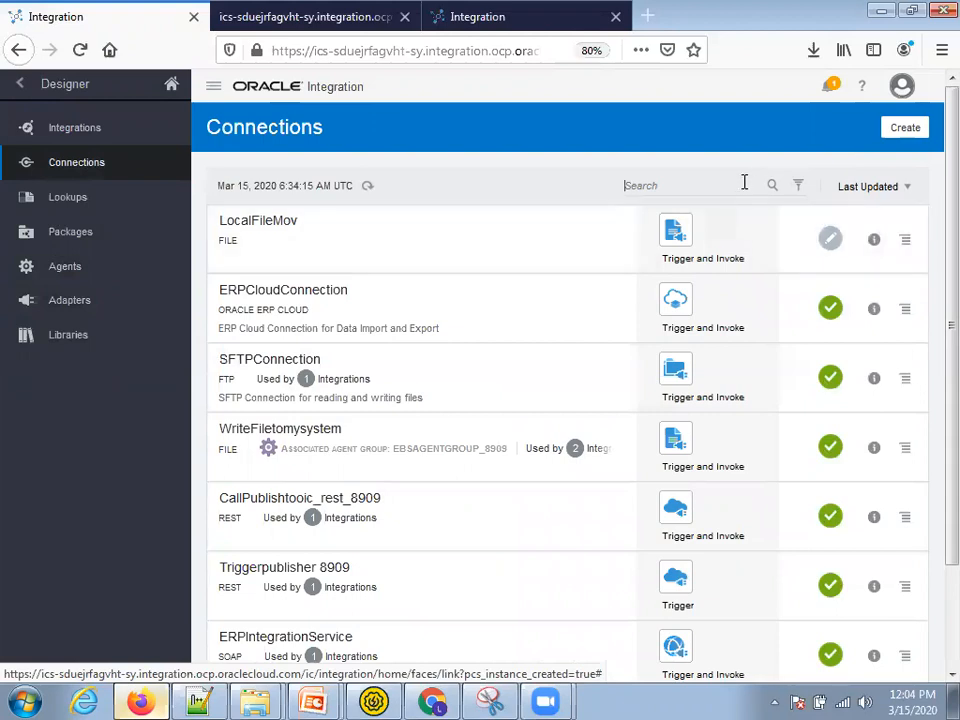
{"action": "key", "text": "Return"}
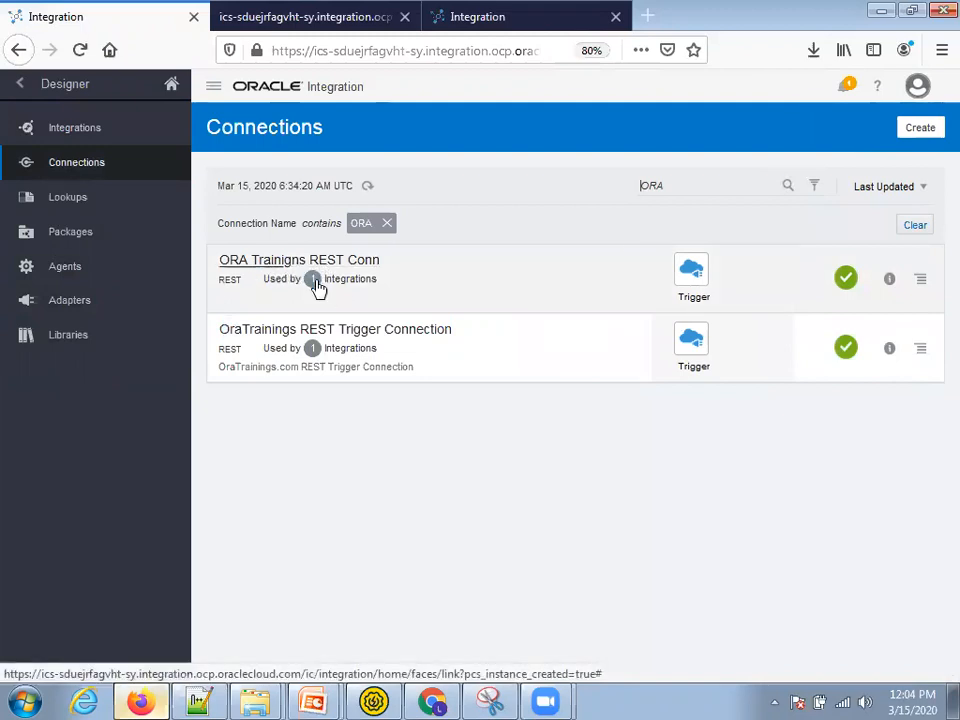
{"action": "left_click", "coordinate": [314, 281]}
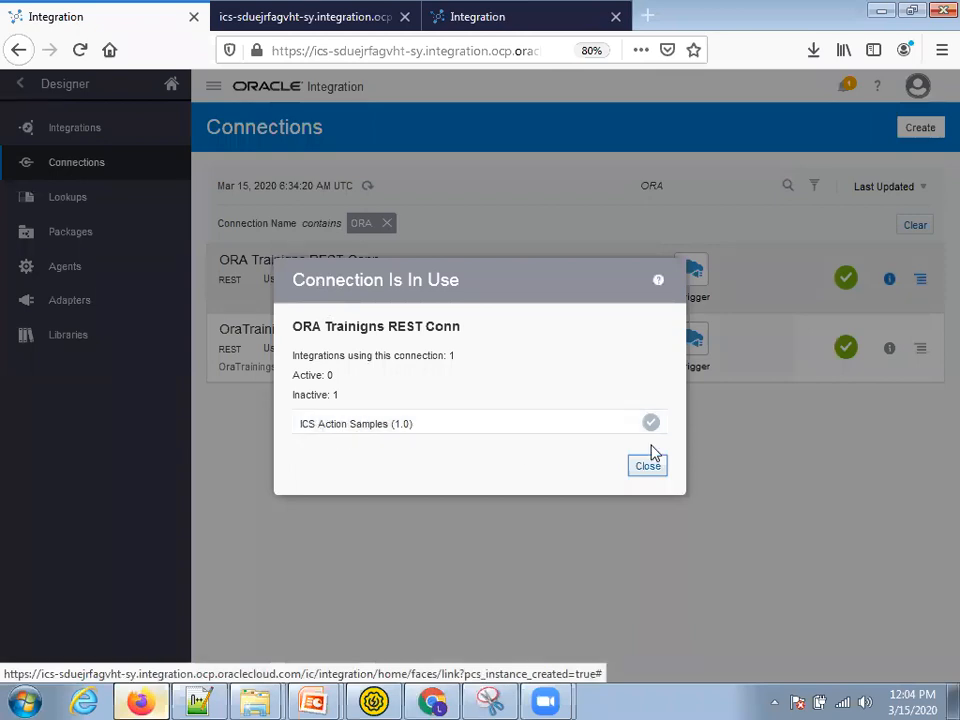
{"action": "left_click", "coordinate": [648, 467]}
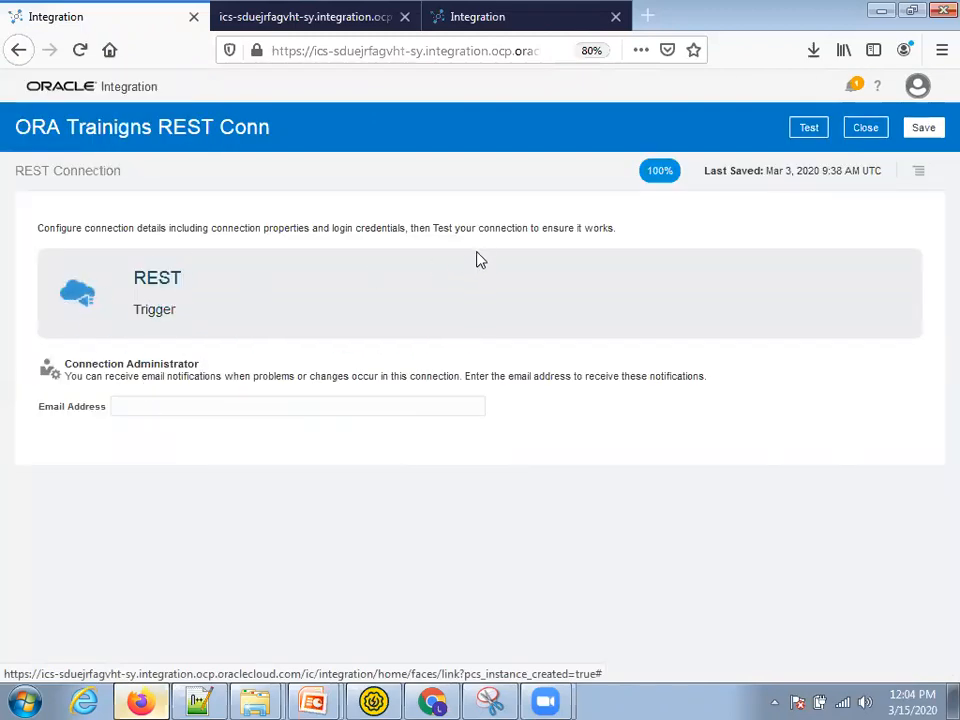
{"action": "double_click", "coordinate": [156, 310]}
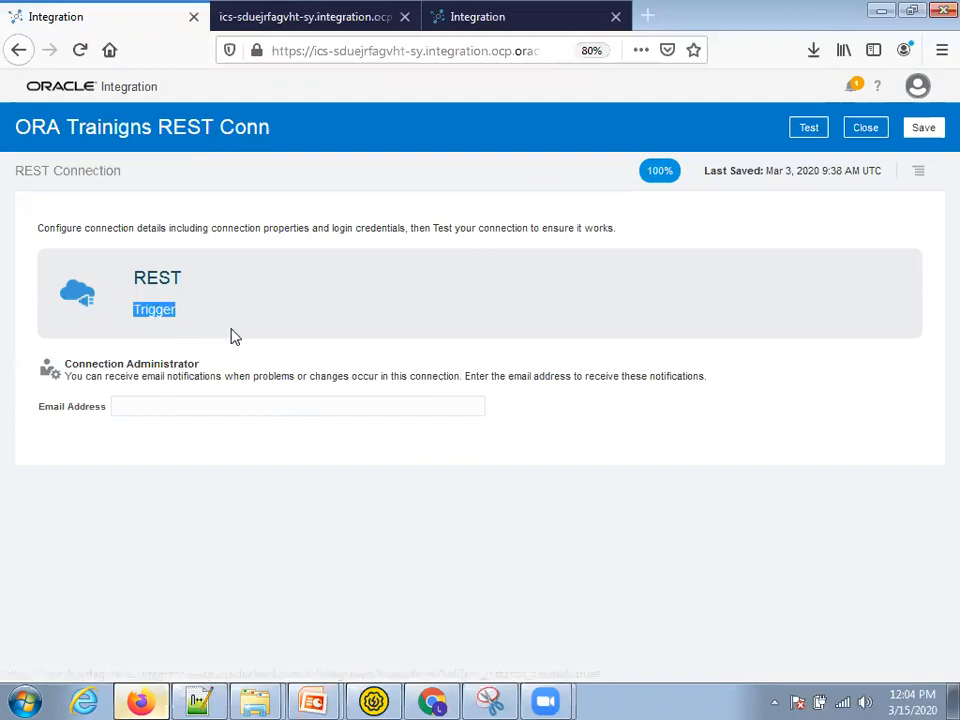
{"action": "left_click", "coordinate": [874, 132]}
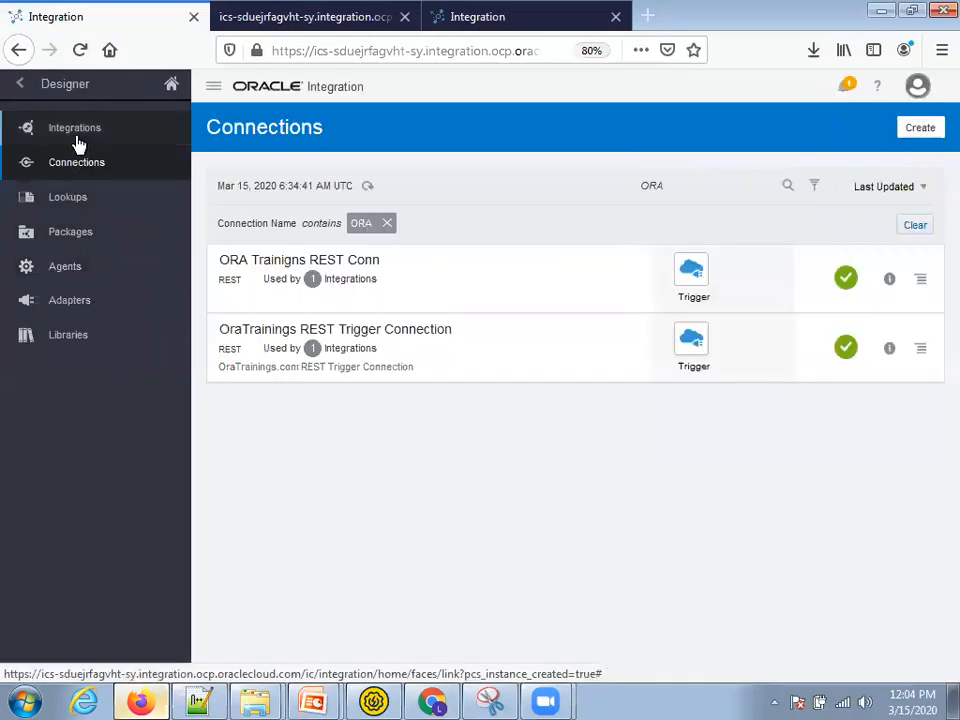
{"action": "left_click", "coordinate": [76, 130]}
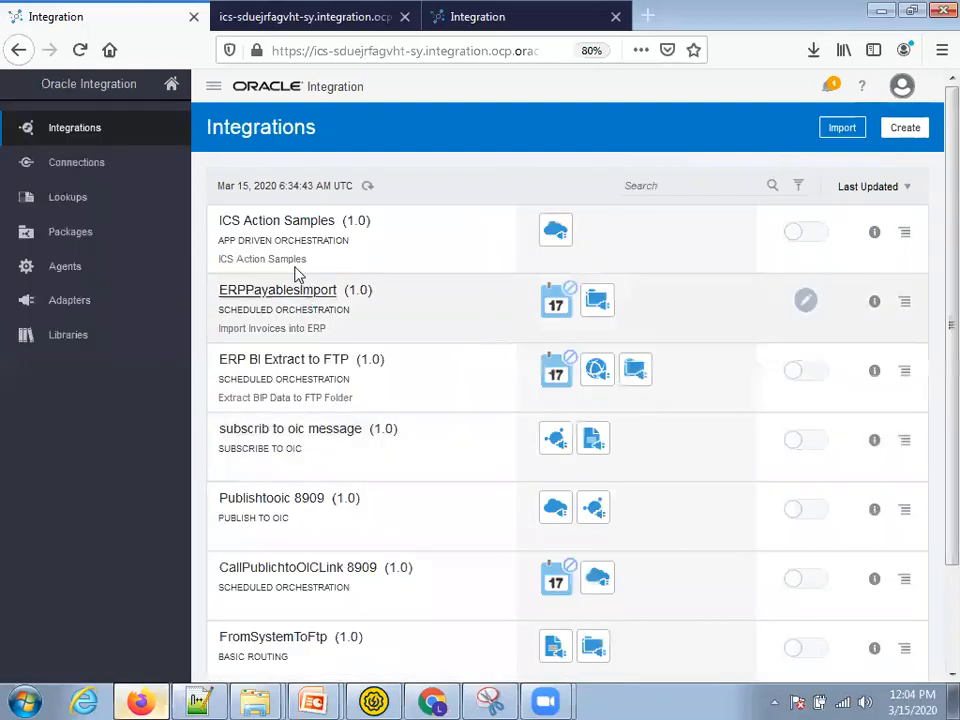
- Open the ICS Action Samples canvas full screen and edit the publishInvoiceDetails trigger
{"action": "left_click", "coordinate": [284, 228]}
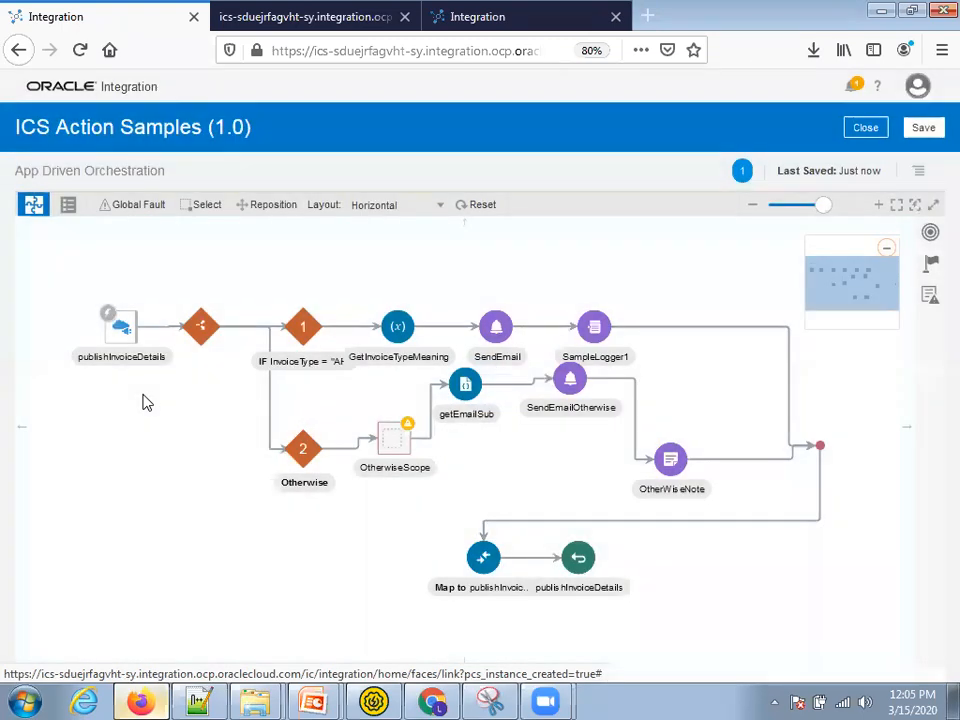
{"action": "key", "text": "F11"}
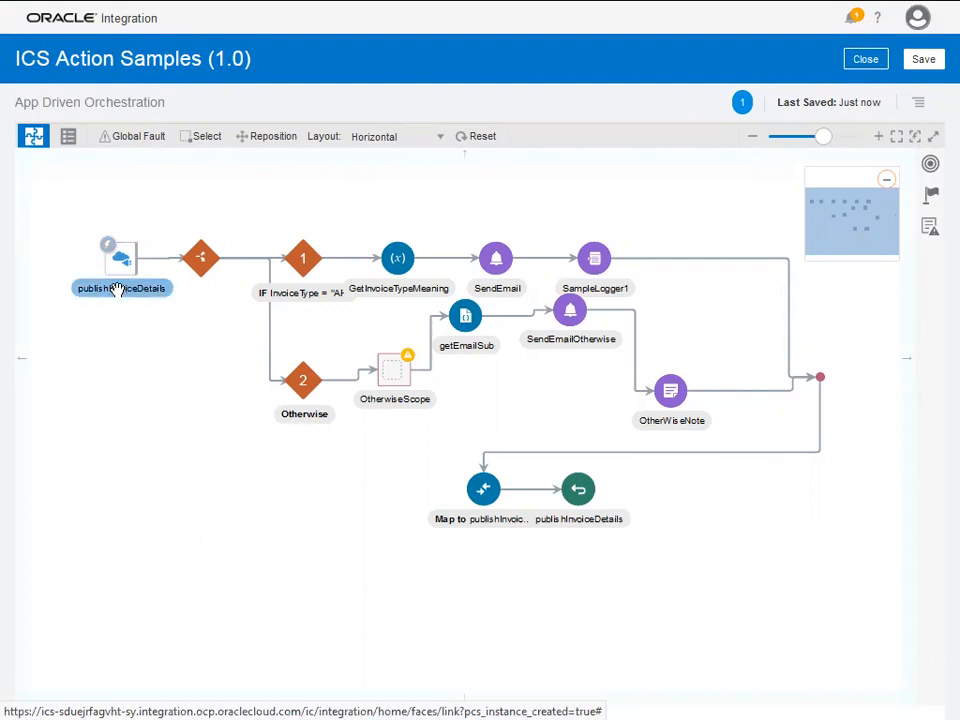
{"action": "left_click", "coordinate": [117, 289]}
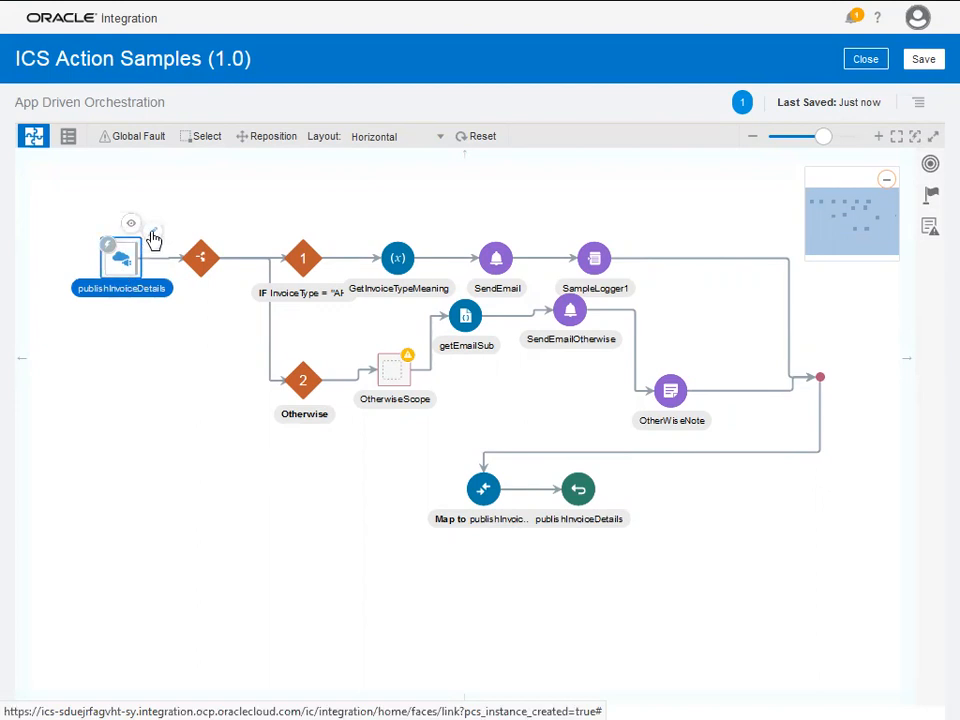
{"action": "left_click", "coordinate": [151, 238]}
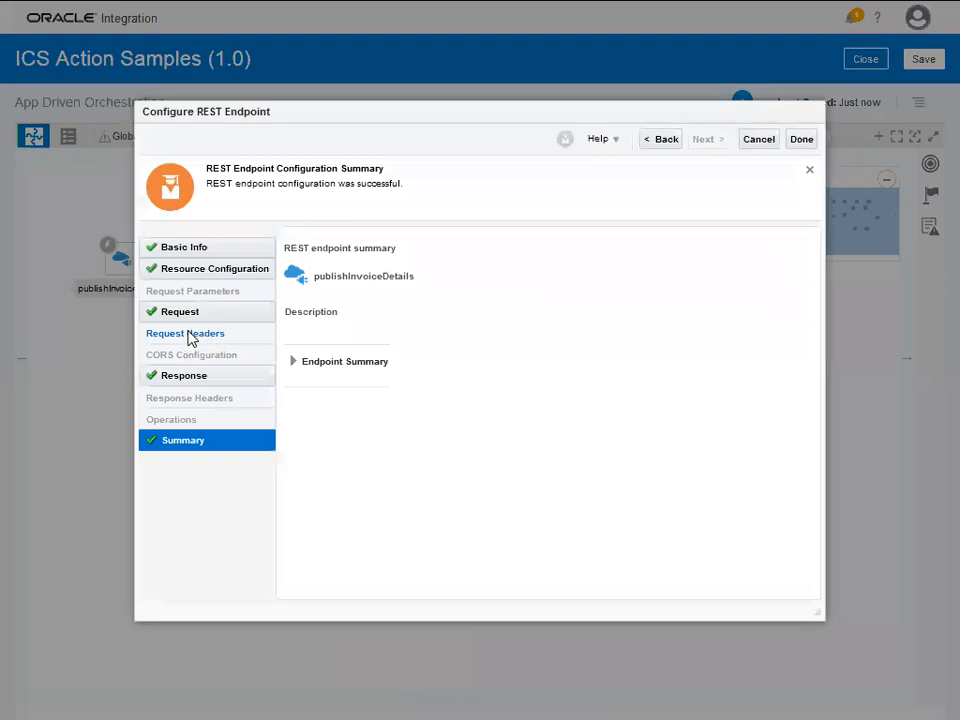
- Review the trigger's basic info, PUT resource configuration and request sample JSON
{"action": "left_click", "coordinate": [188, 250]}
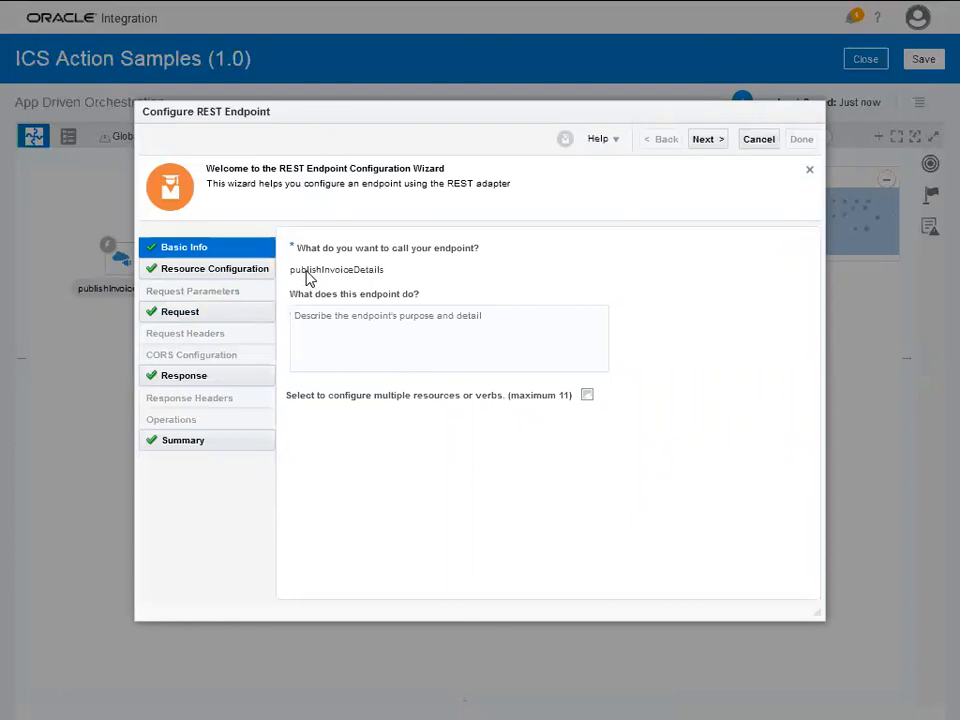
{"action": "left_click", "coordinate": [221, 272]}
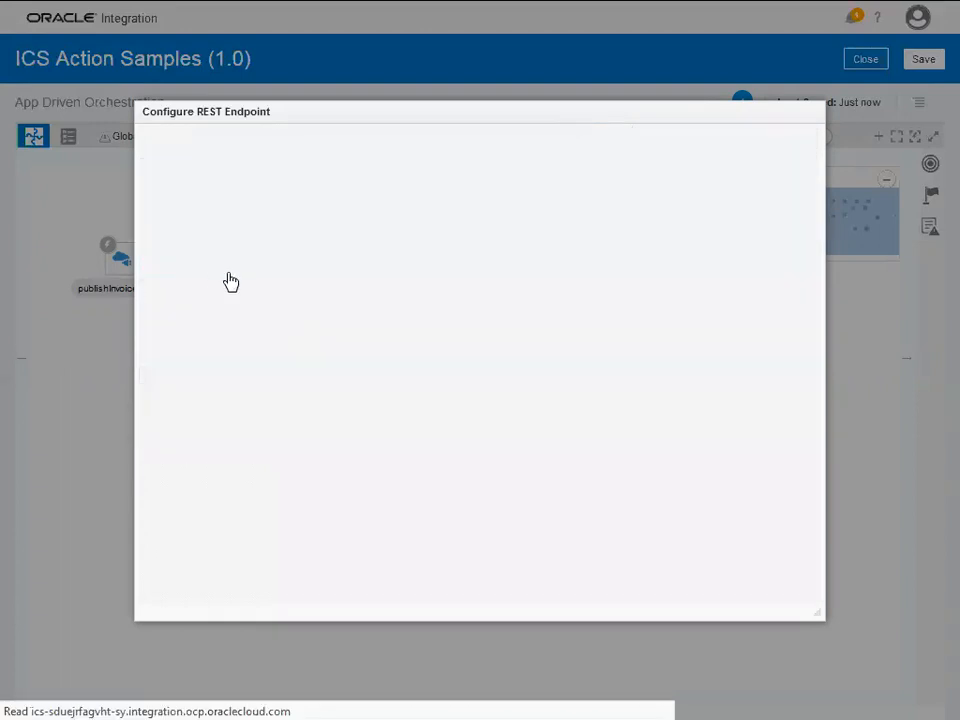
{"action": "scroll", "coordinate": [420, 400], "scroll_direction": "down", "scroll_amount": 1}
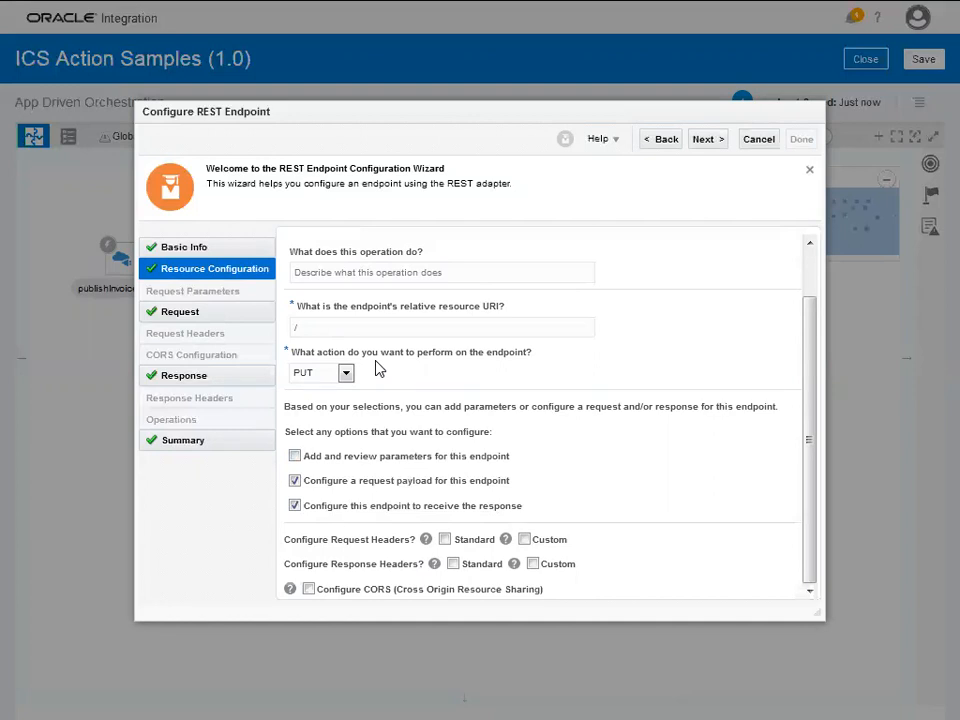
{"action": "left_click", "coordinate": [170, 319]}
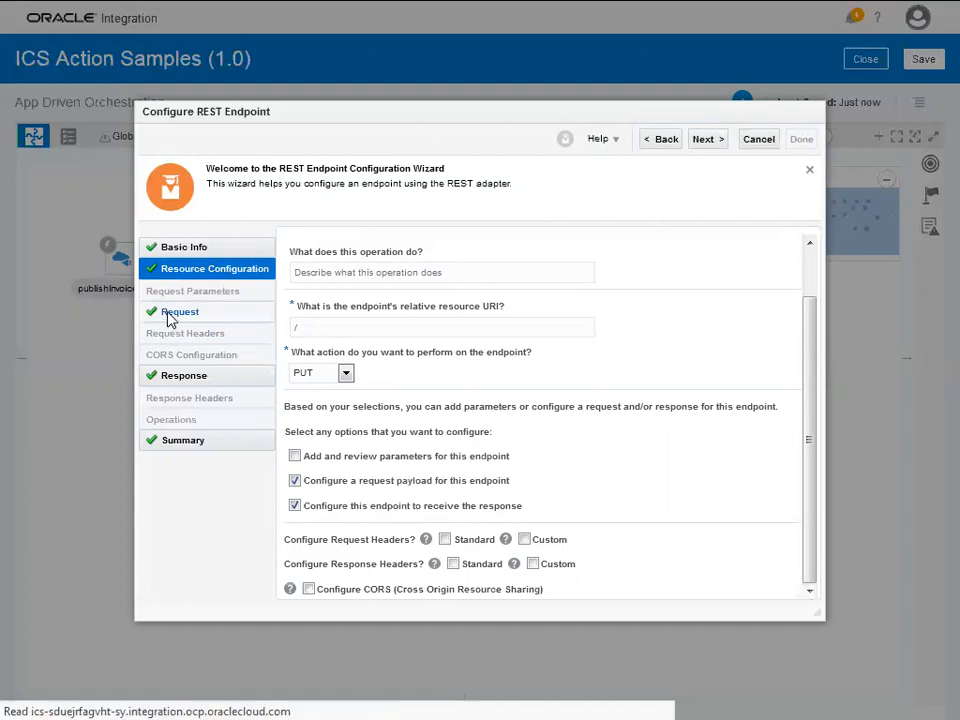
{"action": "scroll", "coordinate": [383, 320], "scroll_direction": "down", "scroll_amount": 1}
{"action": "scroll", "coordinate": [383, 320], "scroll_direction": "down", "scroll_amount": 1}
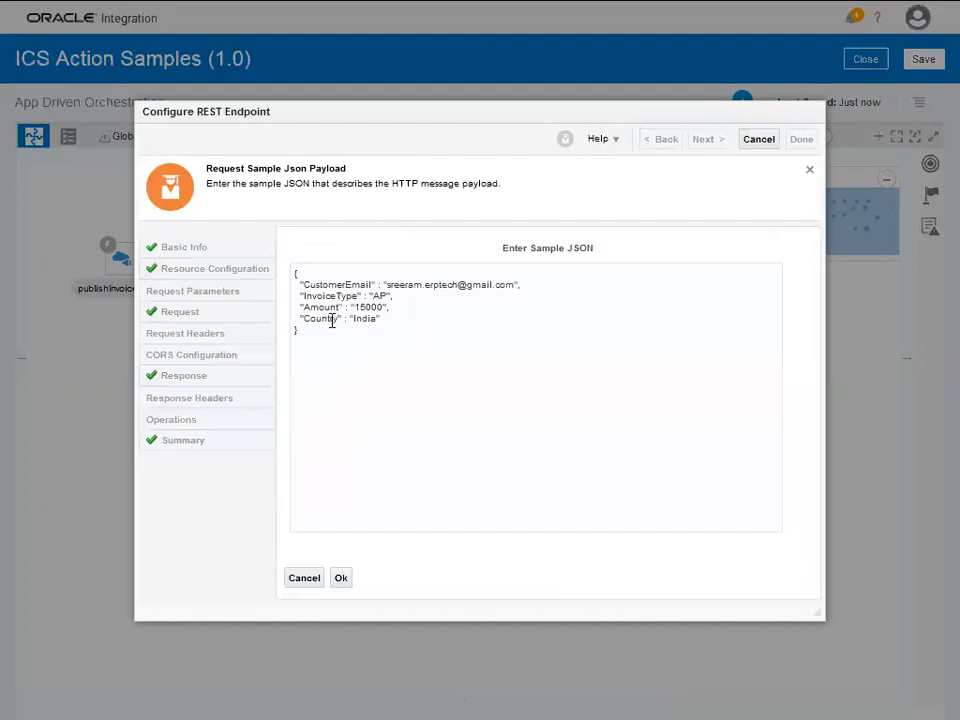
{"action": "left_click", "coordinate": [336, 580]}
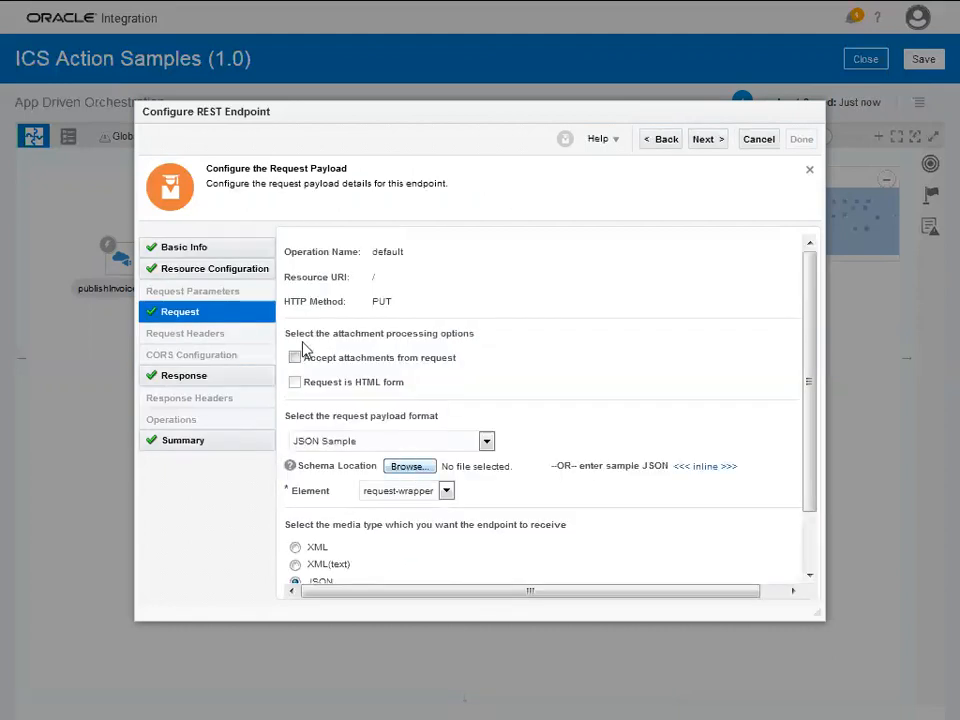
- Check the response sample JSON, recheck basic info and resource settings, then cancel without changes
{"action": "left_click", "coordinate": [190, 397]}
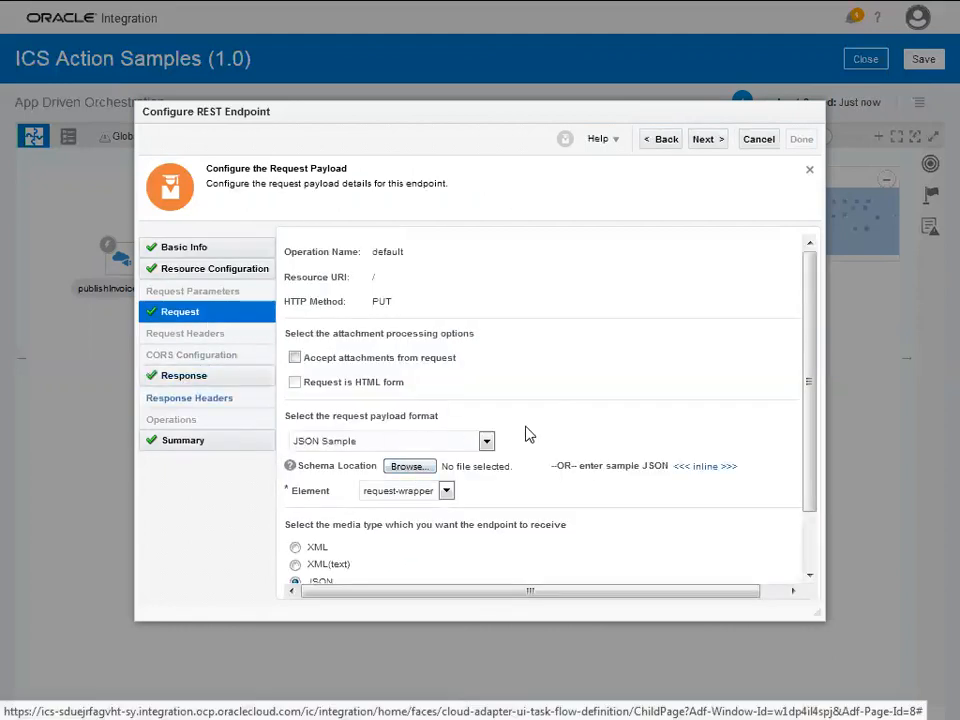
{"action": "left_click", "coordinate": [692, 467]}
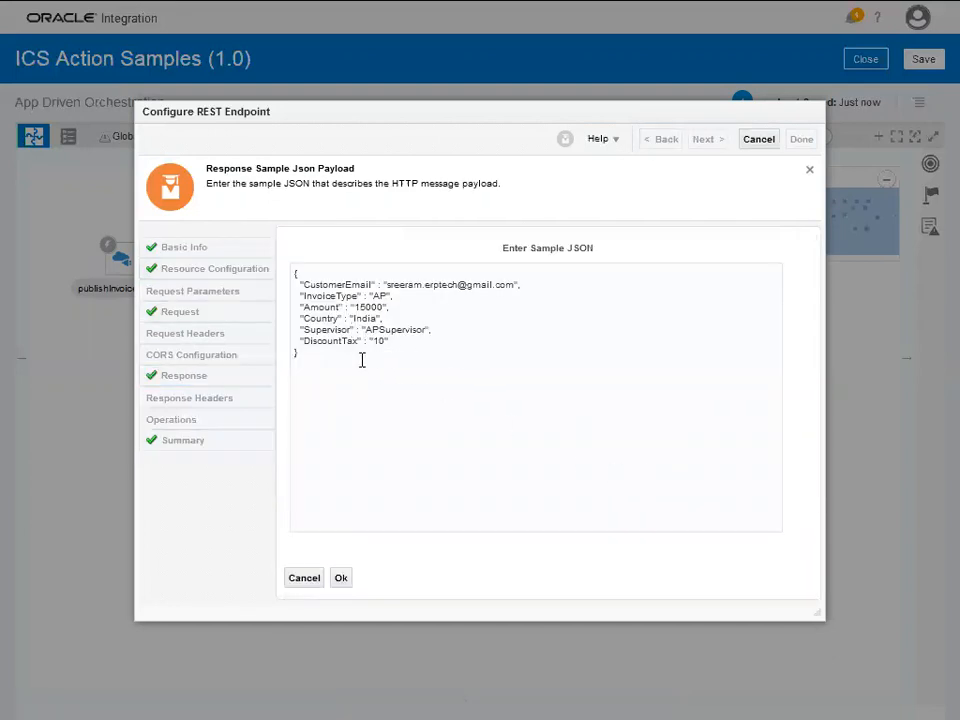
{"action": "left_click", "coordinate": [305, 577]}
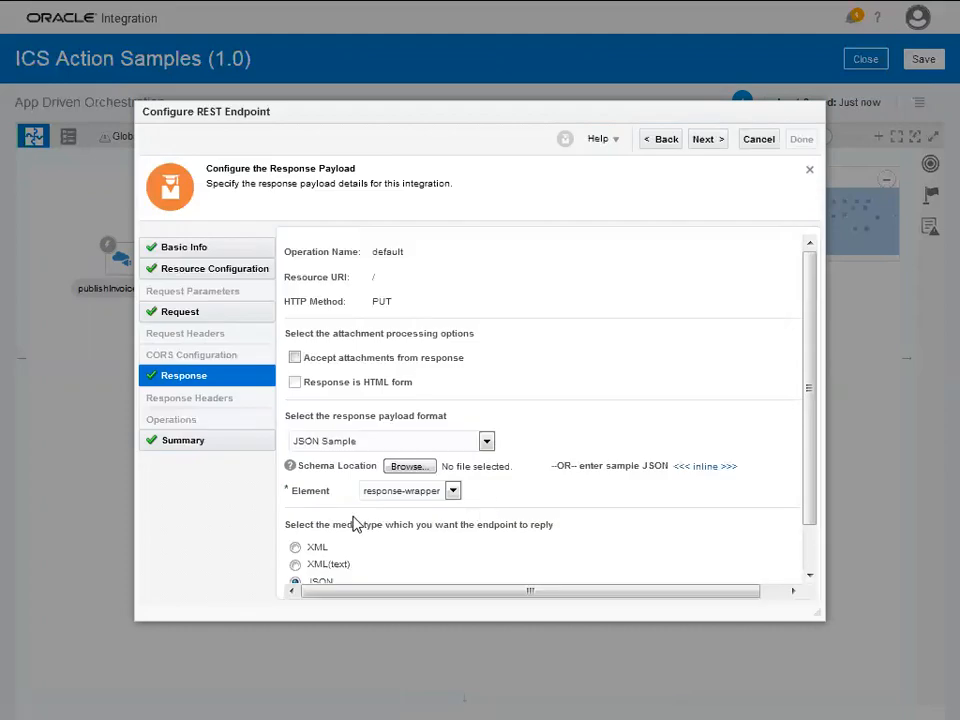
{"action": "scroll", "coordinate": [300, 490], "scroll_direction": "down", "scroll_amount": 2}
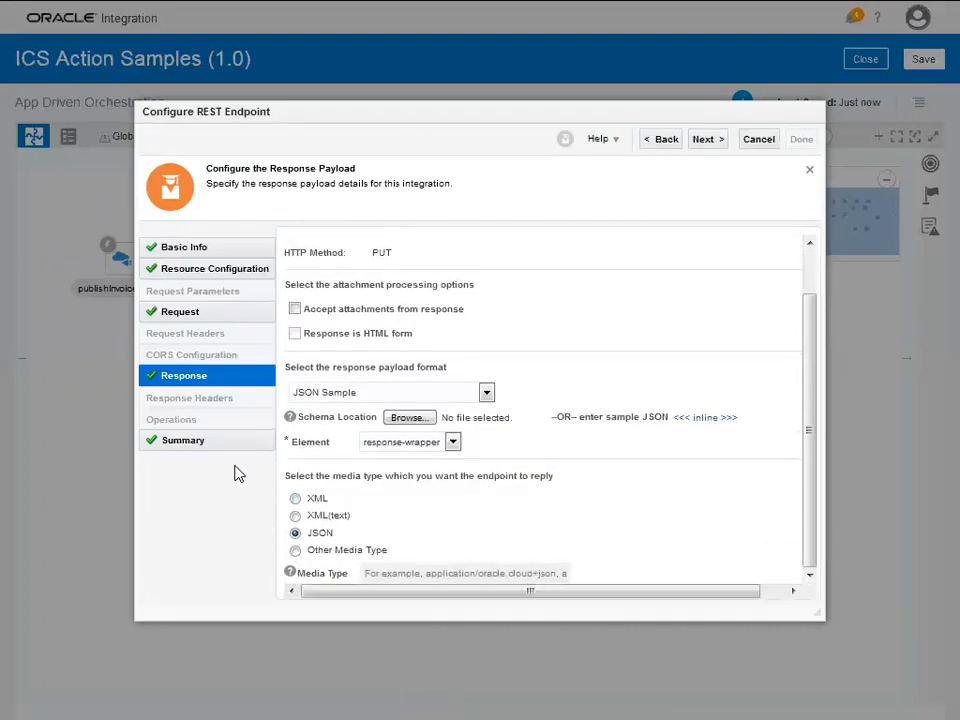
{"action": "left_click", "coordinate": [196, 248]}
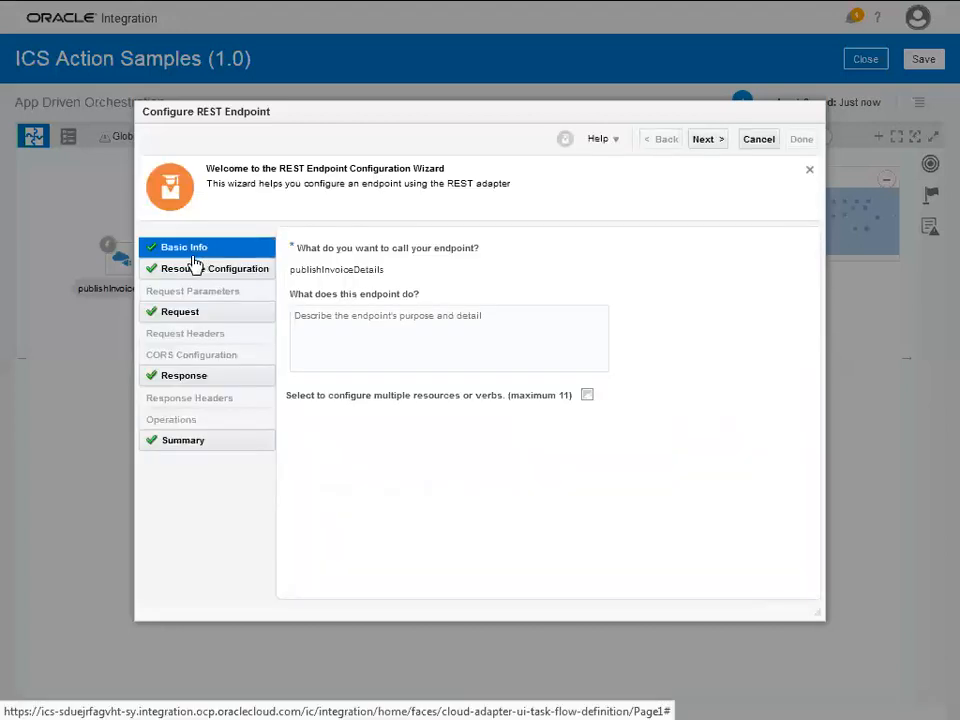
{"action": "left_click", "coordinate": [186, 275]}
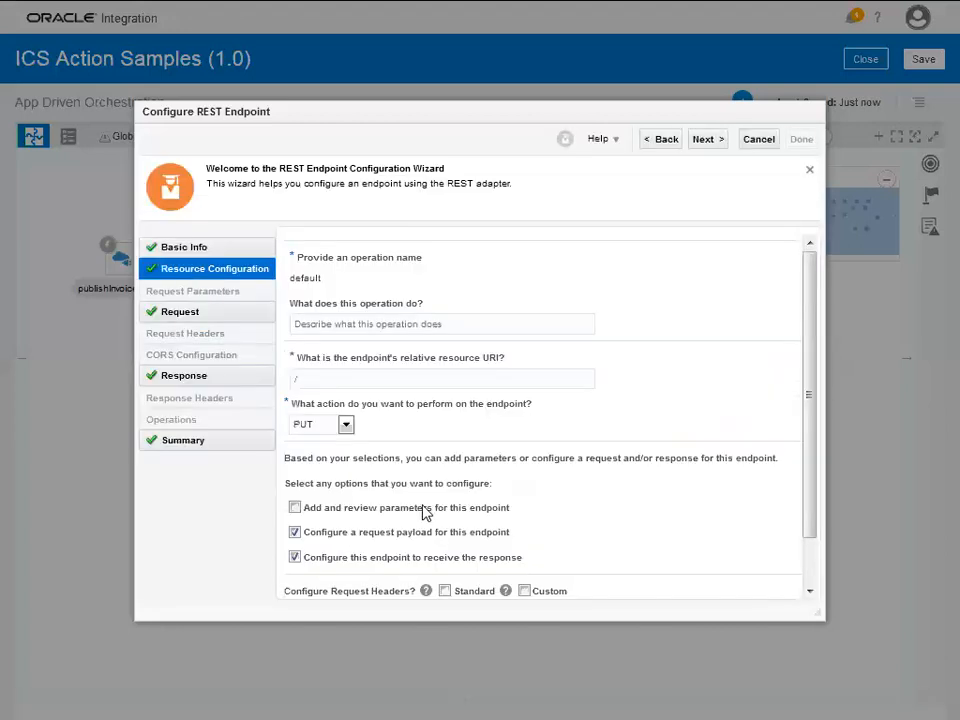
{"action": "scroll", "coordinate": [420, 510], "scroll_direction": "down", "scroll_amount": 2}
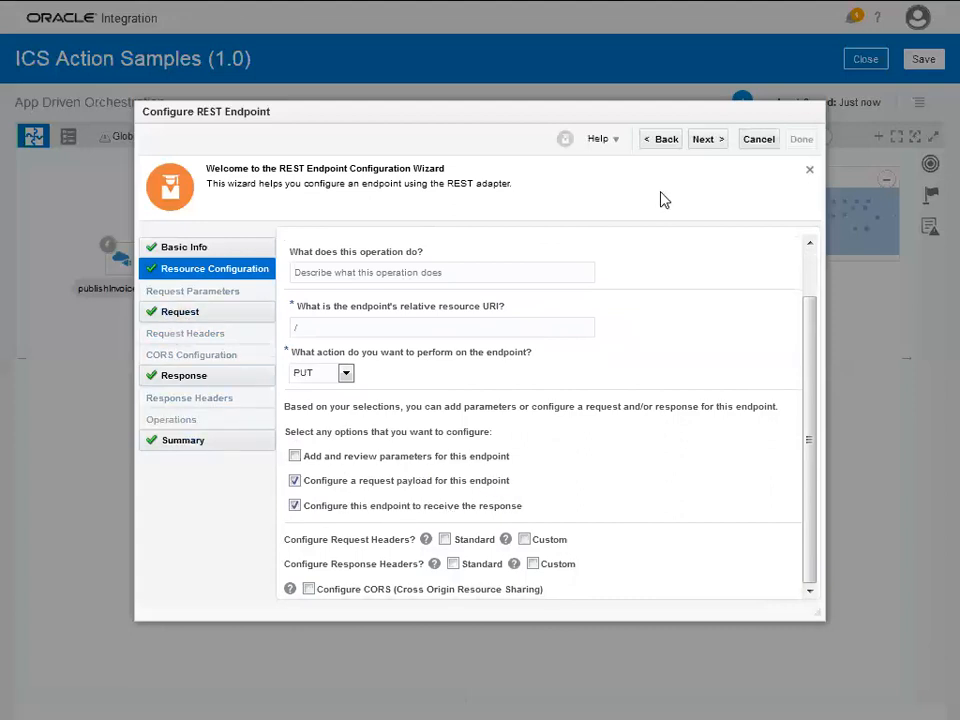
{"action": "left_click", "coordinate": [757, 142]}
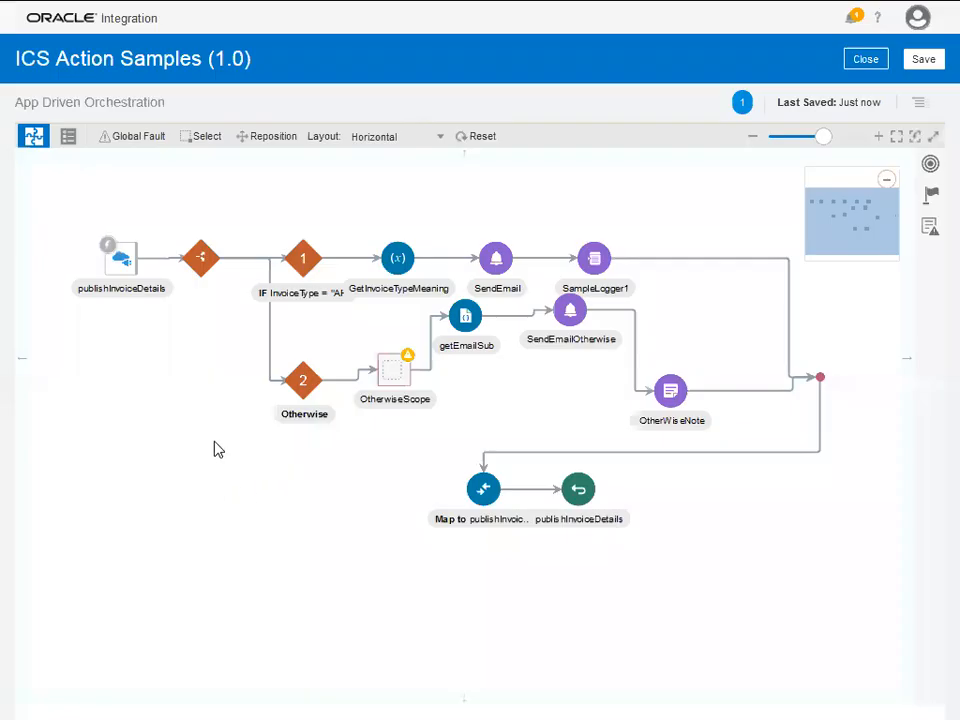
- Inspect branch 1's condition InvoiceType = "AP" in the expression builder, then close it
{"action": "left_click", "coordinate": [201, 266]}
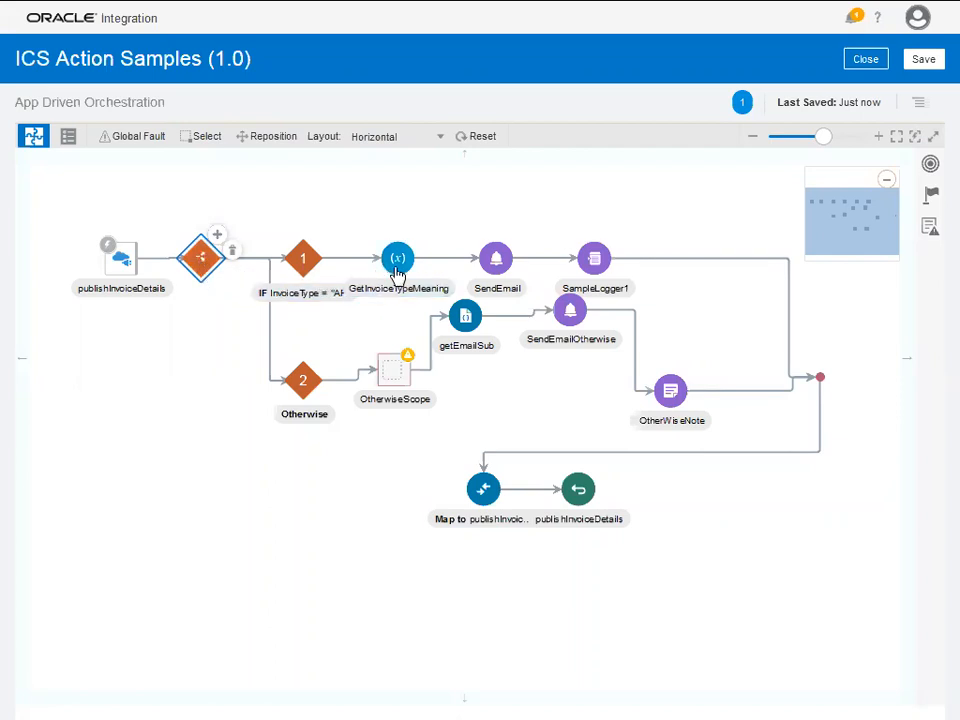
{"action": "left_click_drag", "start_coordinate": [400, 268], "coordinate": [414, 235]}
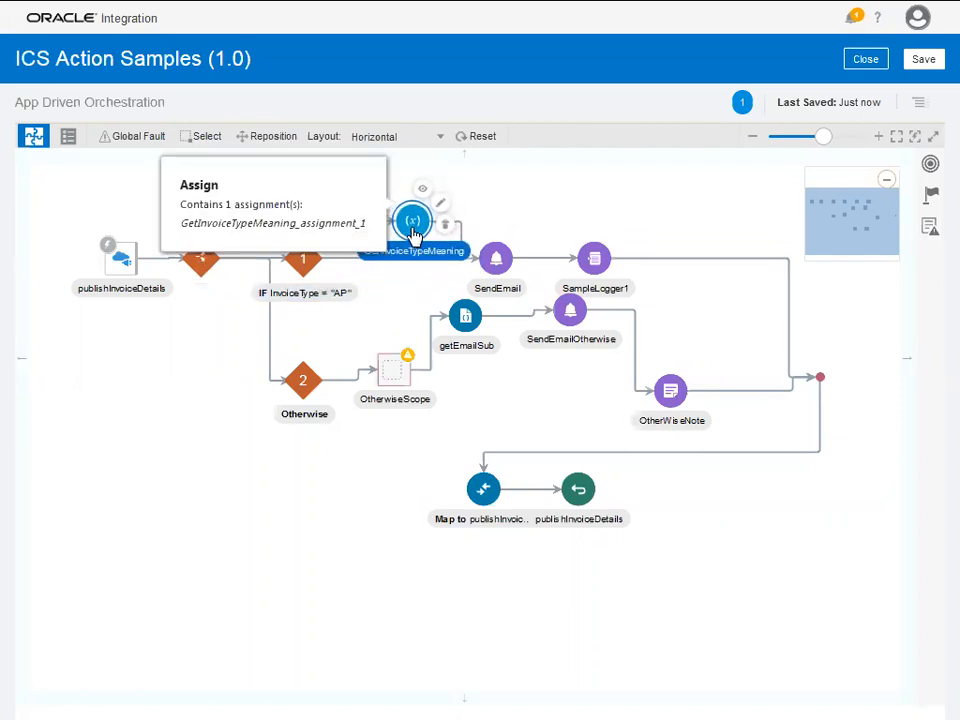
{"action": "left_click", "coordinate": [306, 261]}
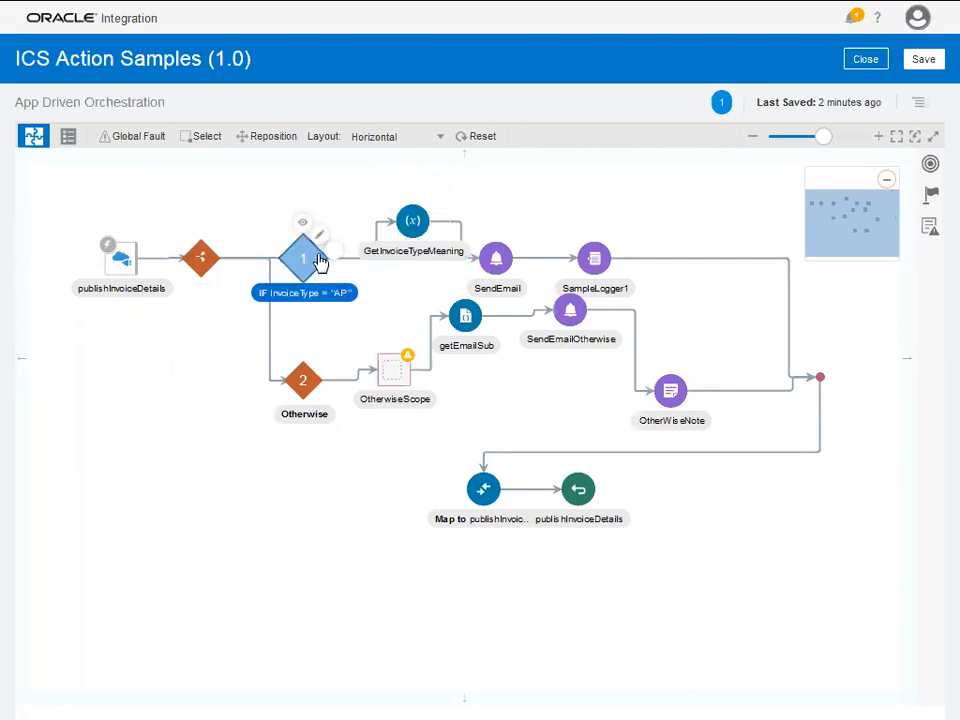
{"action": "left_click", "coordinate": [317, 237]}
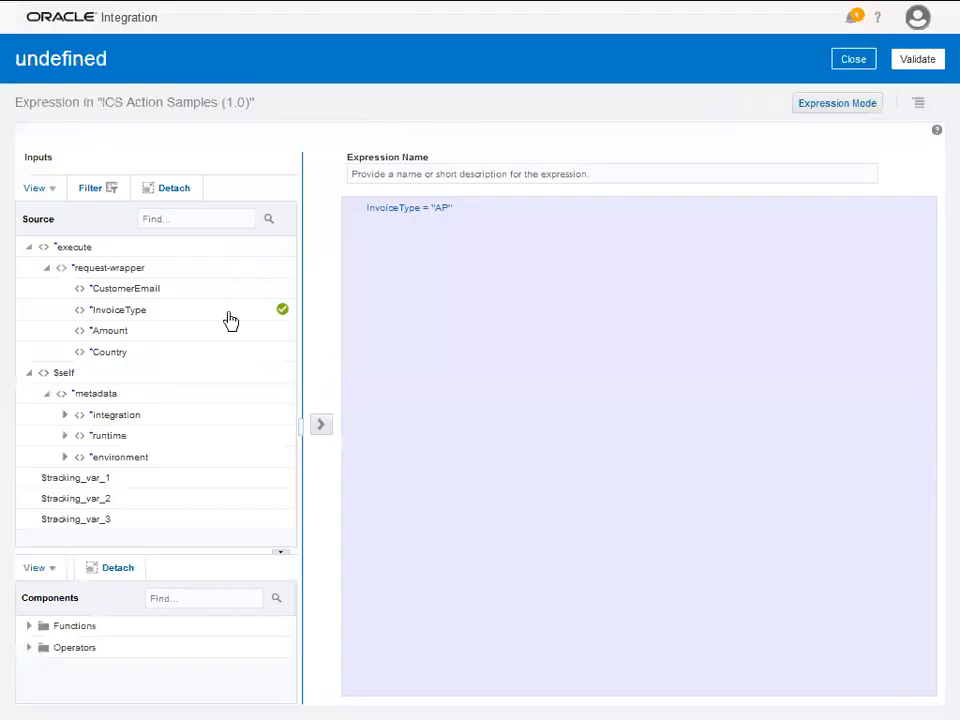
{"action": "left_click_drag", "start_coordinate": [167, 317], "coordinate": [428, 220]}
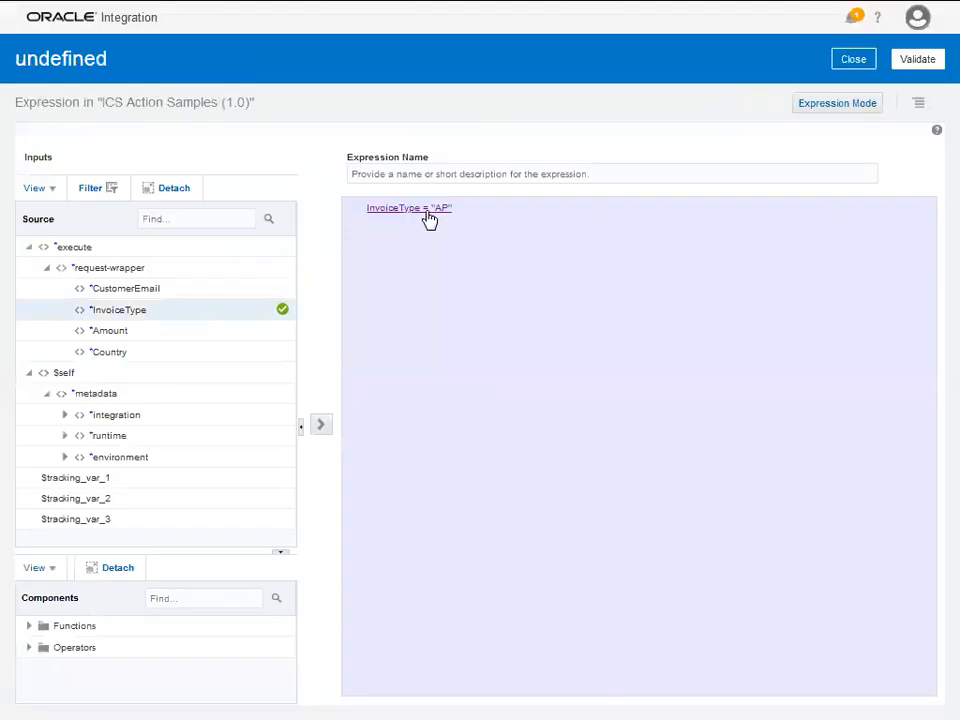
{"action": "left_click", "coordinate": [845, 64]}
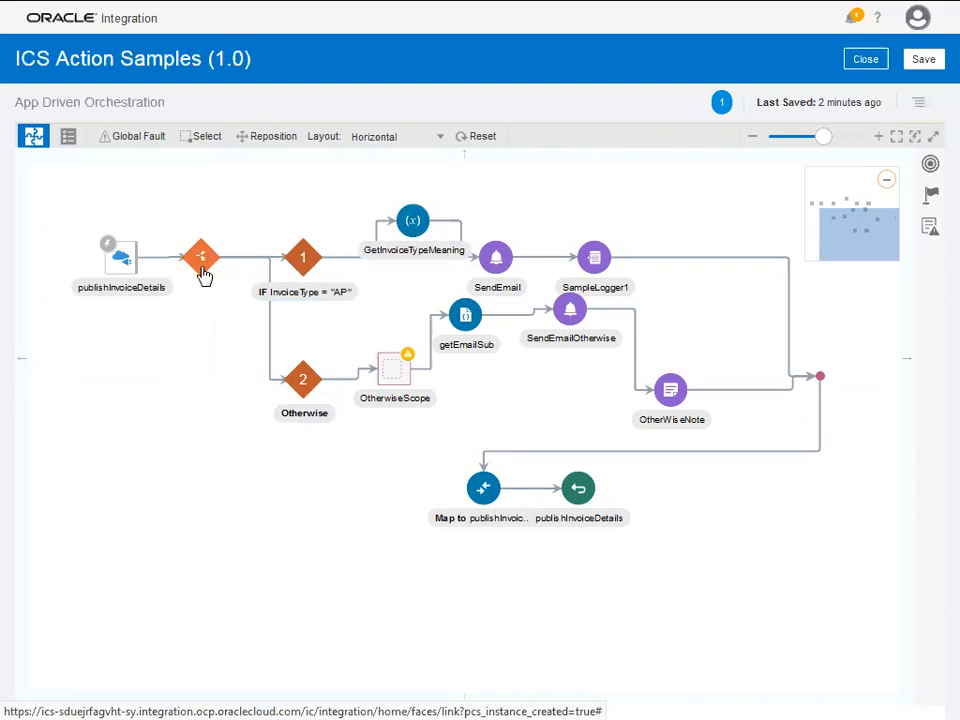
- Close the ICS Action Samples canvas, saving the changes on exit
{"action": "left_click", "coordinate": [414, 224]}
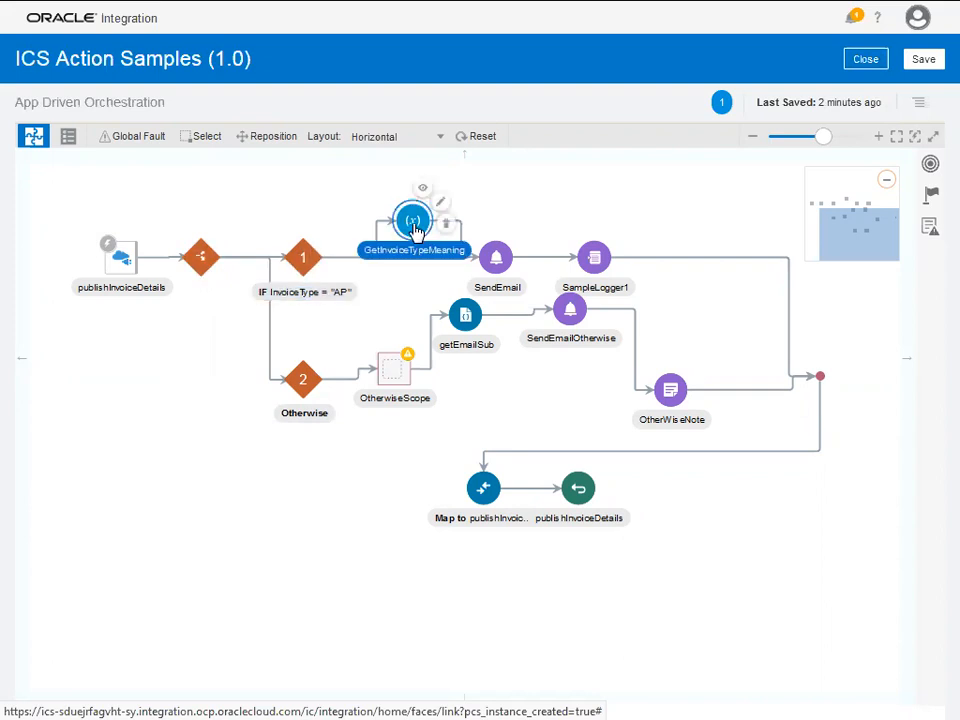
{"action": "mouse_move", "coordinate": [416, 229]}
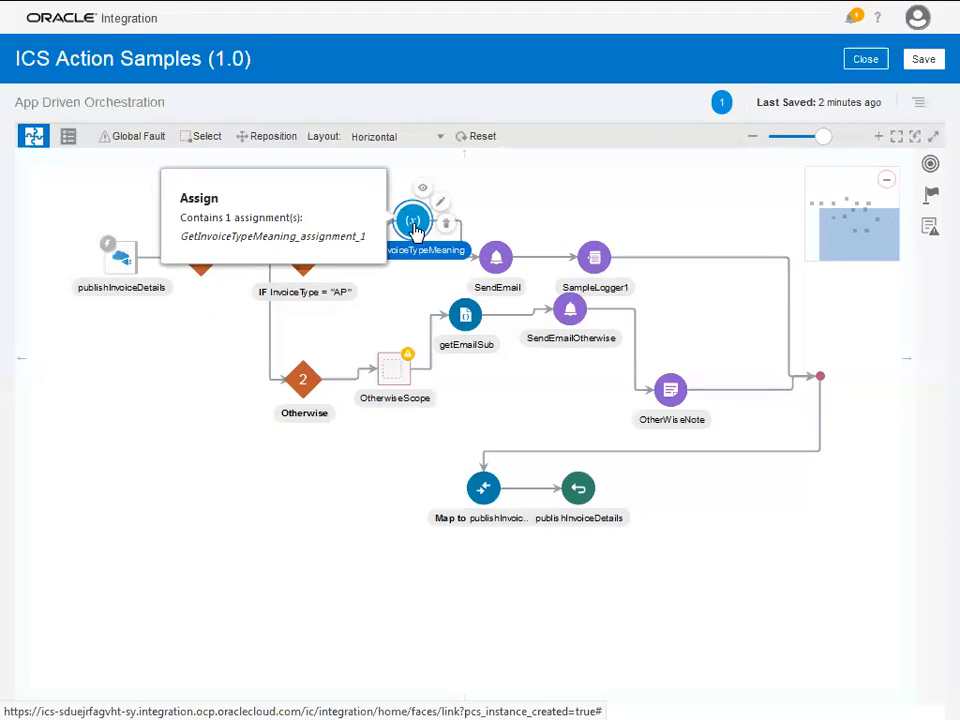
{"action": "left_click", "coordinate": [876, 60]}
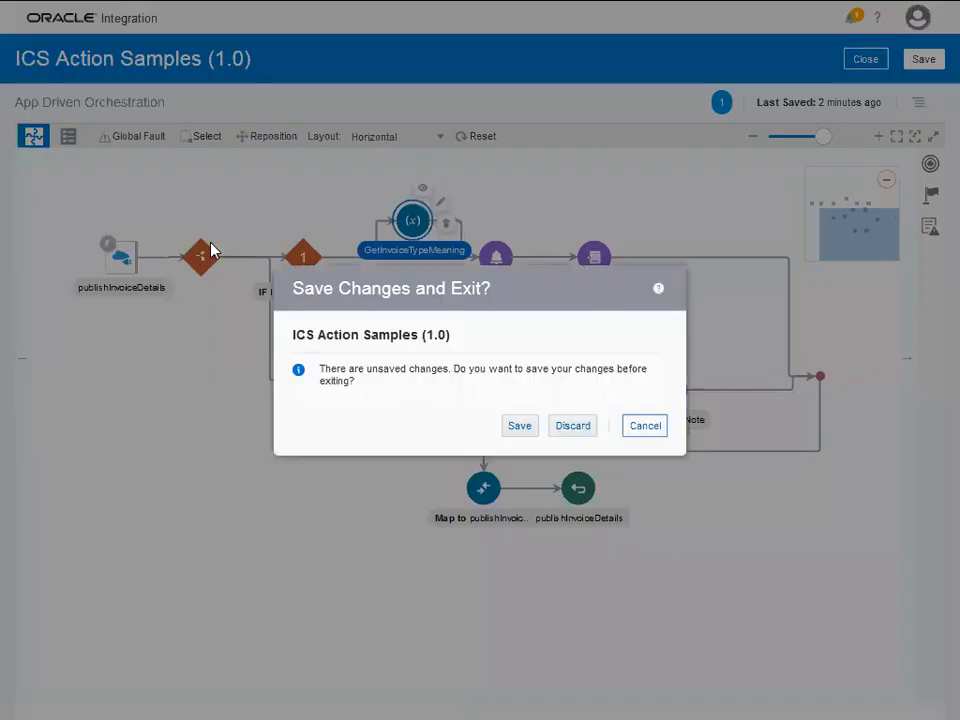
{"action": "left_click", "coordinate": [522, 431]}
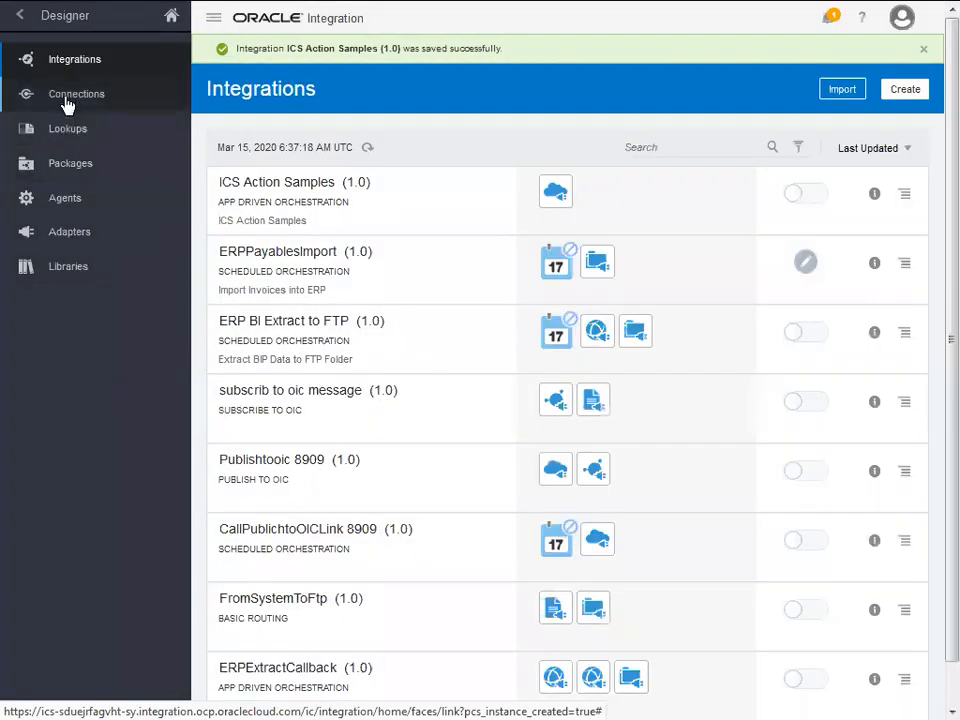
- Open the InvoiceType lookup from Lookups to show its Code, Meaning and Supervisor columns
{"action": "left_click", "coordinate": [67, 130]}
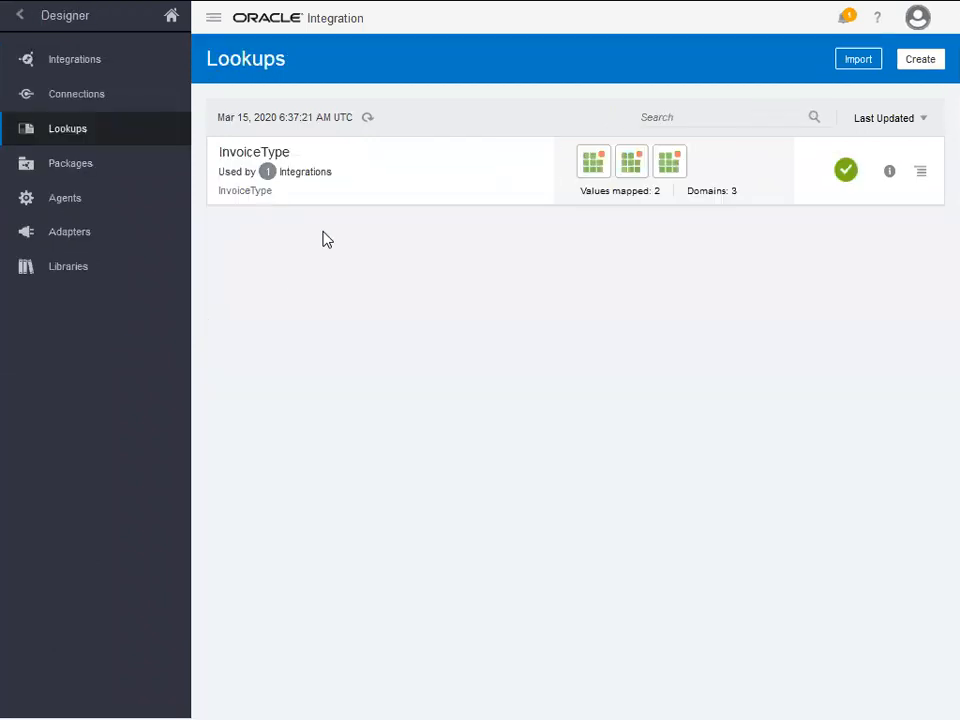
{"action": "left_click", "coordinate": [253, 153]}
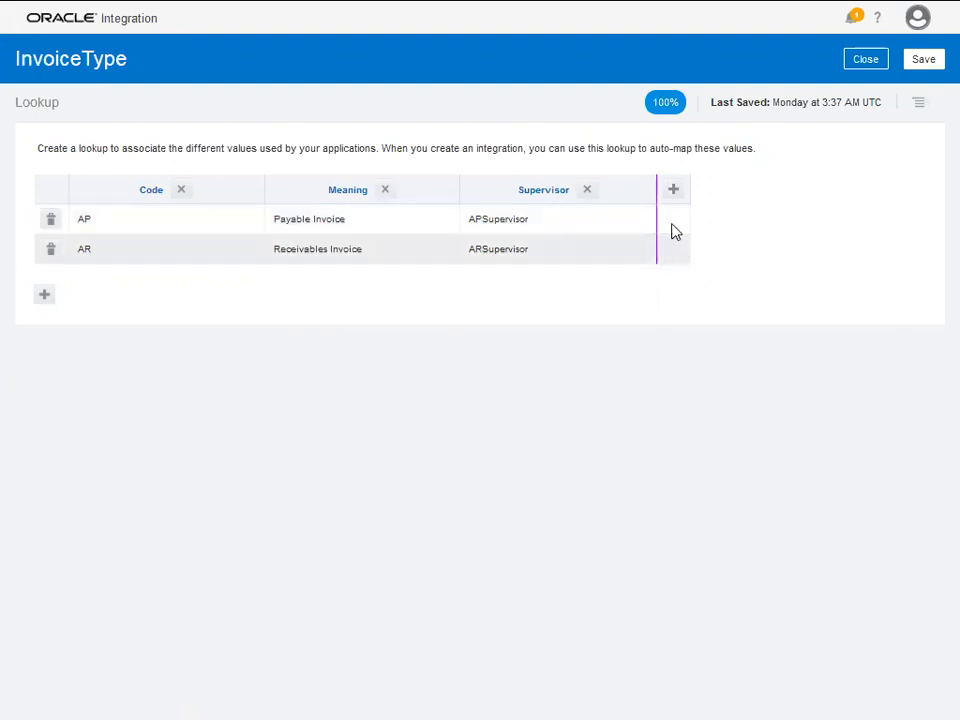
- Add a Domain_Name_4 column with 5 for AP and 10 for AR, then save the lookup
{"action": "left_click", "coordinate": [673, 190]}
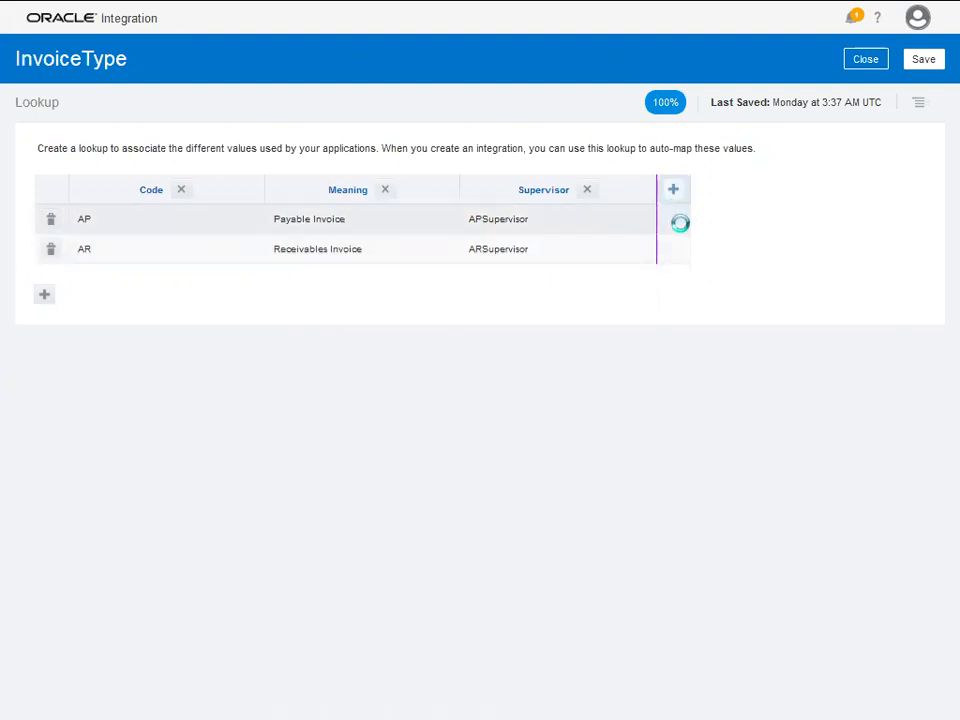
{"action": "left_click", "coordinate": [699, 220]}
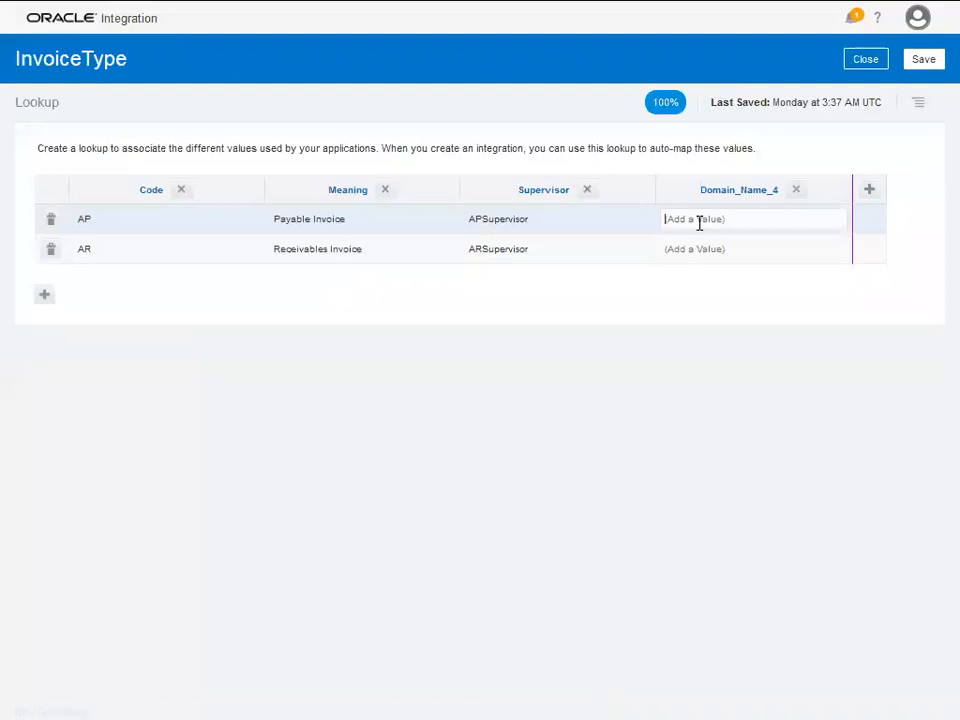
{"action": "type", "text": "E"}
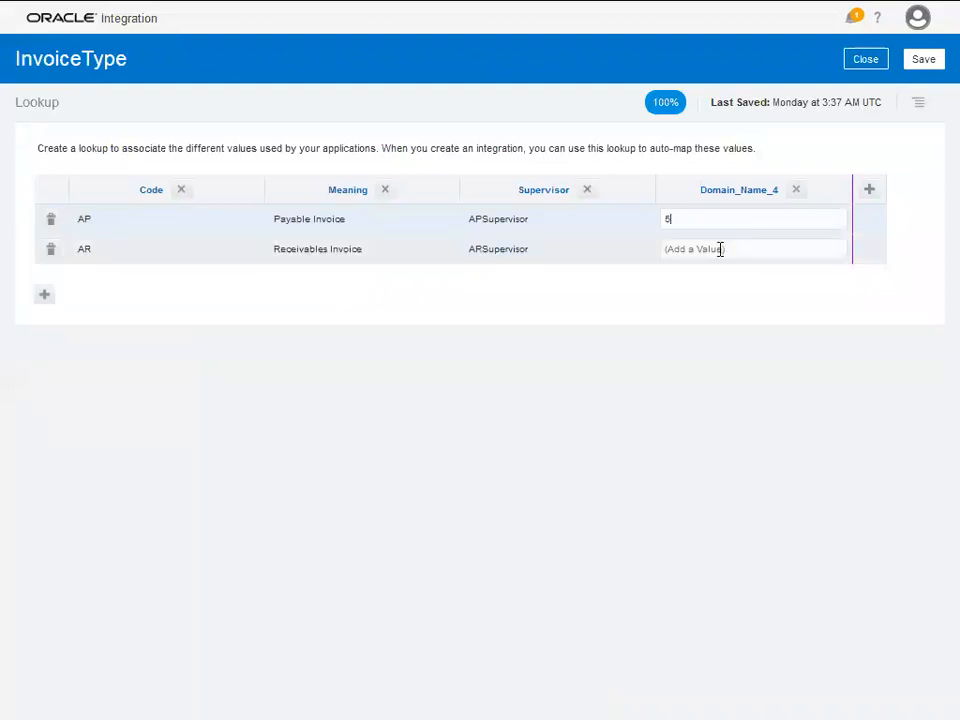
{"action": "left_click", "coordinate": [719, 249]}
{"action": "type", "text": "10"}
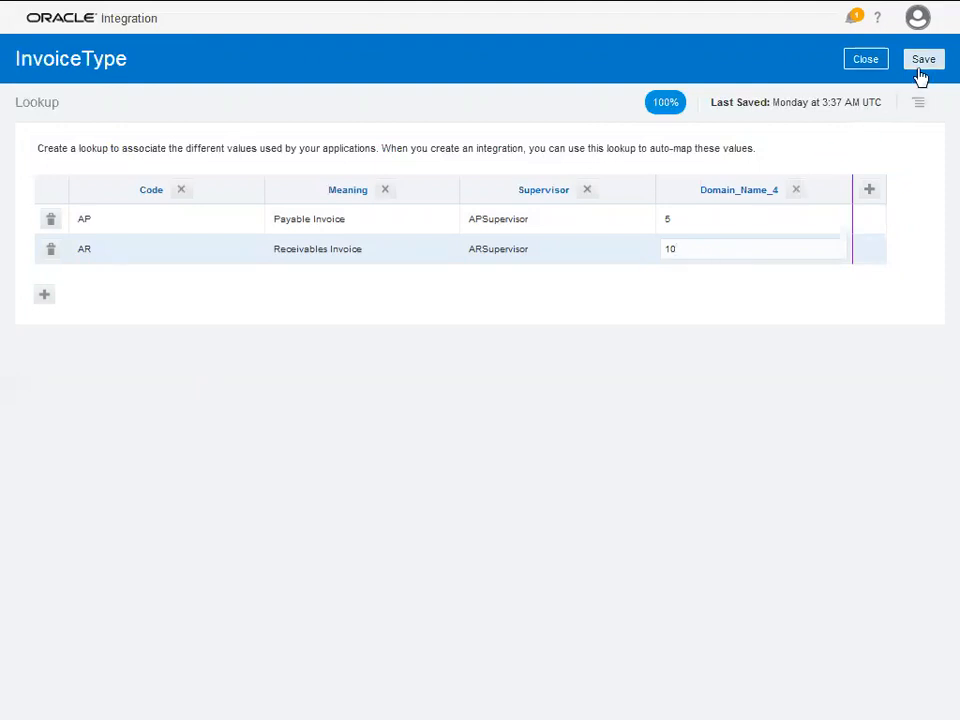
{"action": "left_click", "coordinate": [922, 62]}
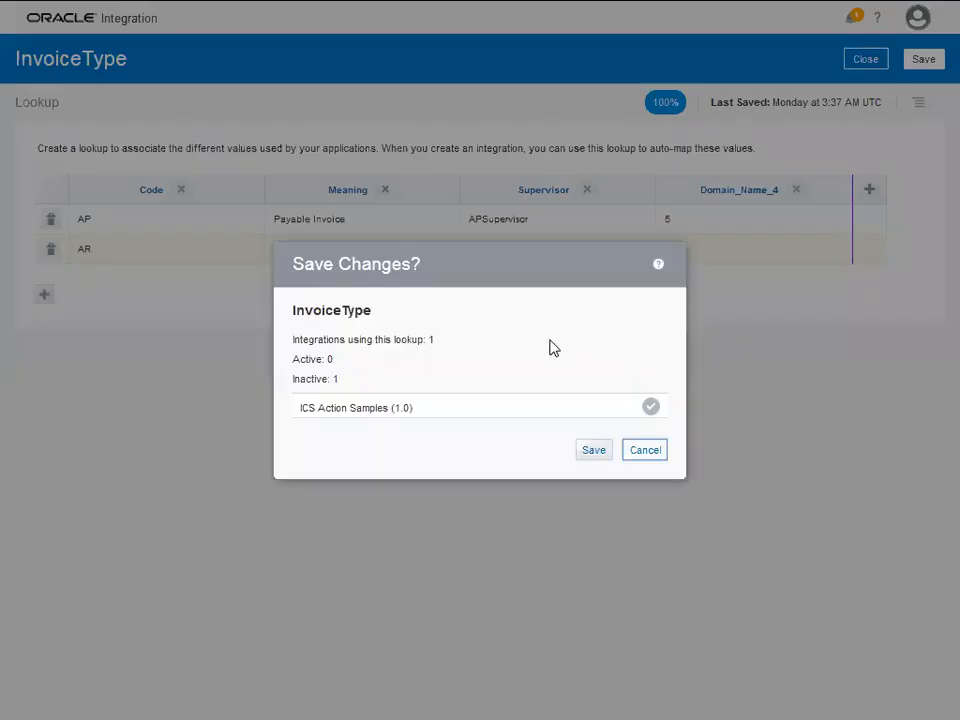
{"action": "left_click", "coordinate": [598, 455]}
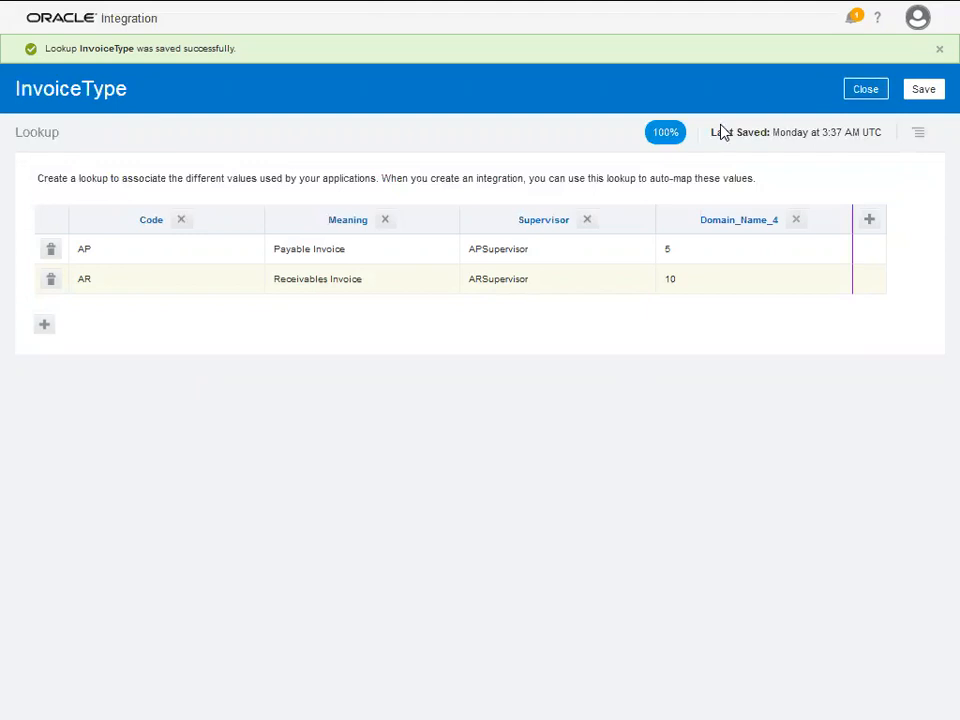
- Close the lookup and edit the GetInvoiceTypeMeaning assign in ICS Action Samples
{"action": "left_click", "coordinate": [873, 94]}
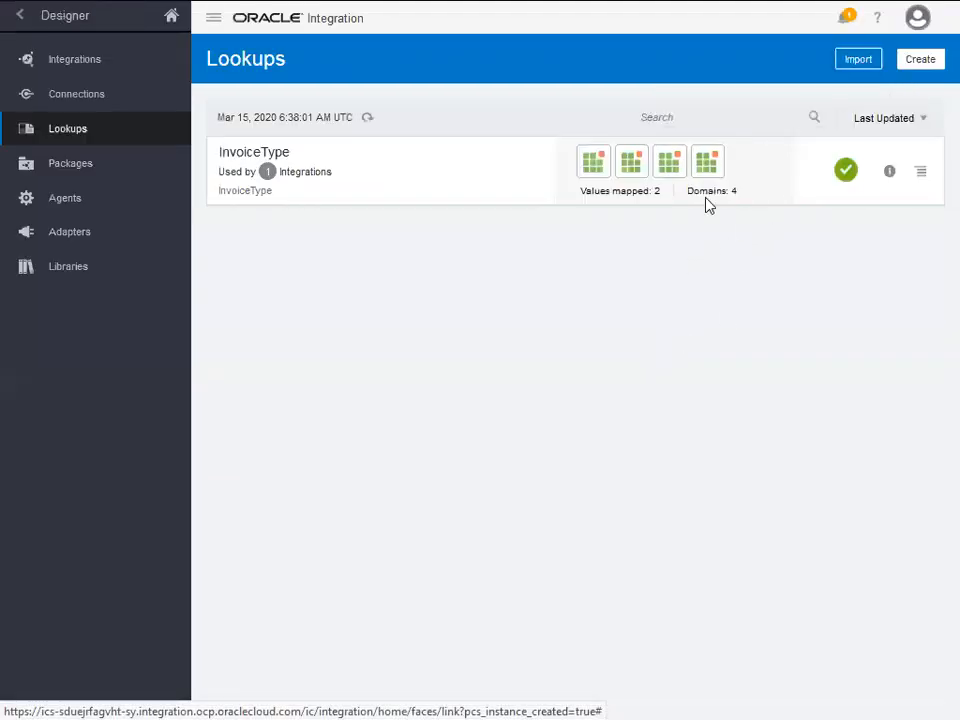
{"action": "left_click", "coordinate": [77, 62]}
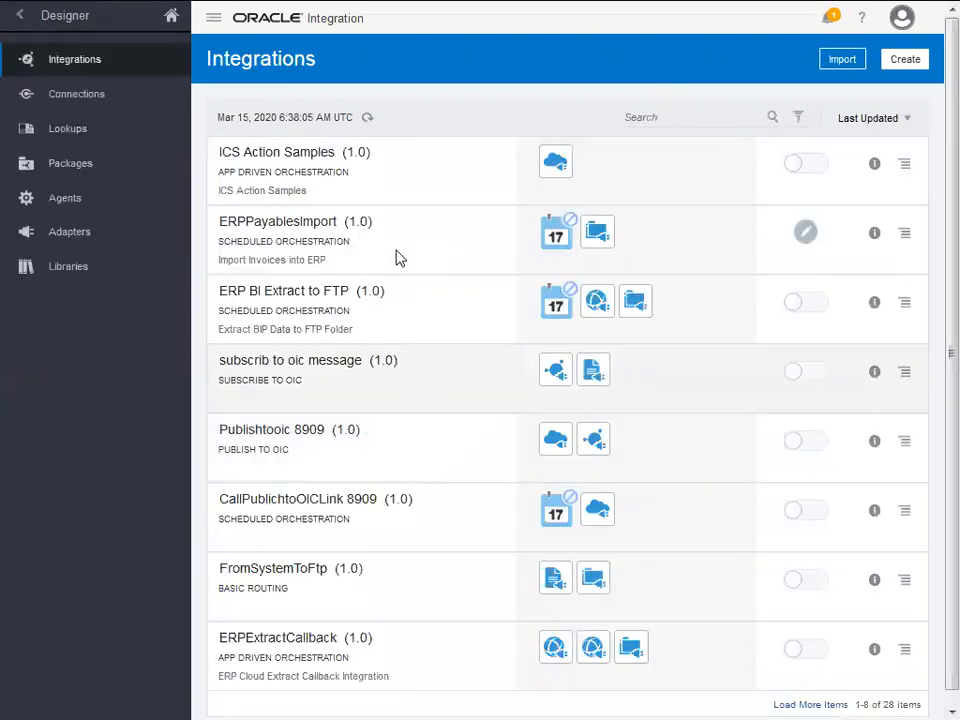
{"action": "left_click", "coordinate": [262, 153]}
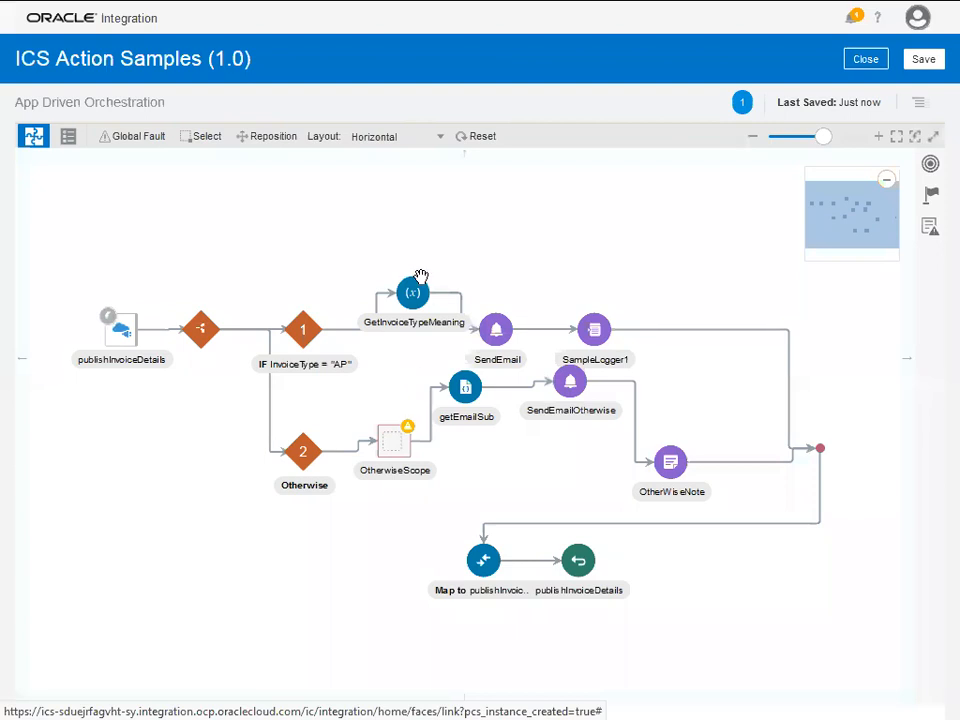
{"action": "left_click", "coordinate": [416, 295]}
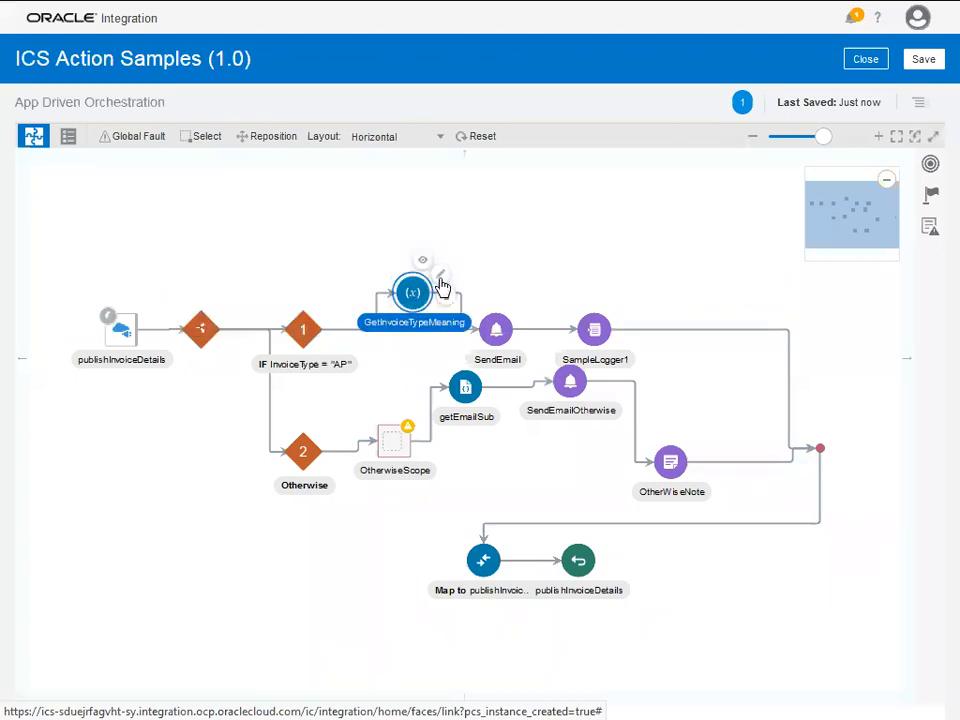
{"action": "left_click", "coordinate": [441, 277]}
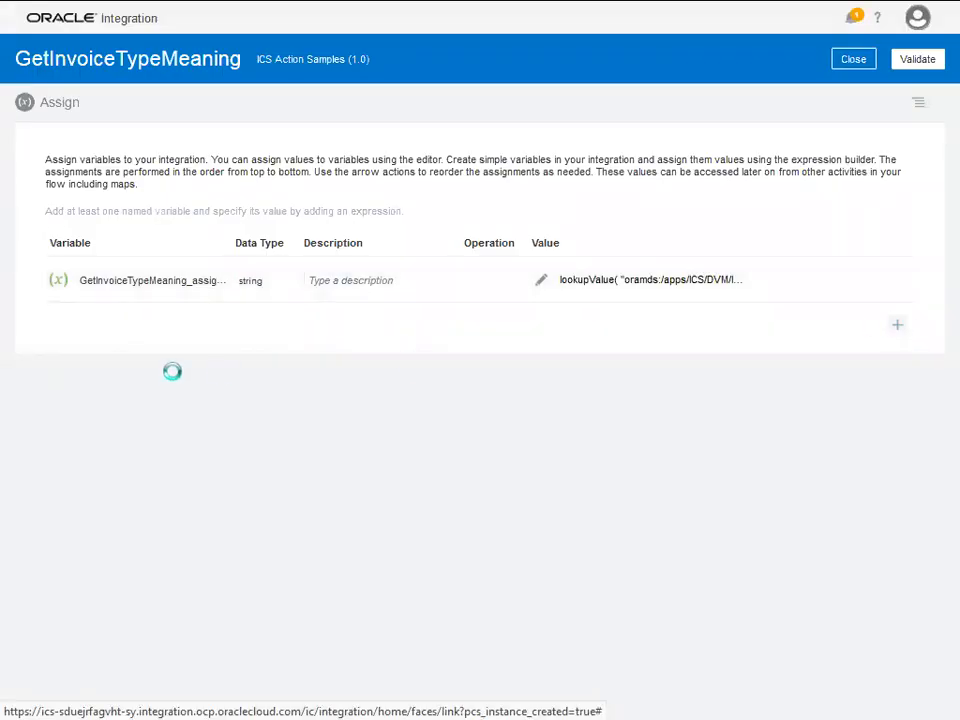
- Add string variable GetInvoiceTypeMeaning_assignment_2 and open its value expression builder
{"action": "left_click_drag", "start_coordinate": [168, 337], "coordinate": [228, 334]}
{"action": "left_click", "coordinate": [154, 335]}
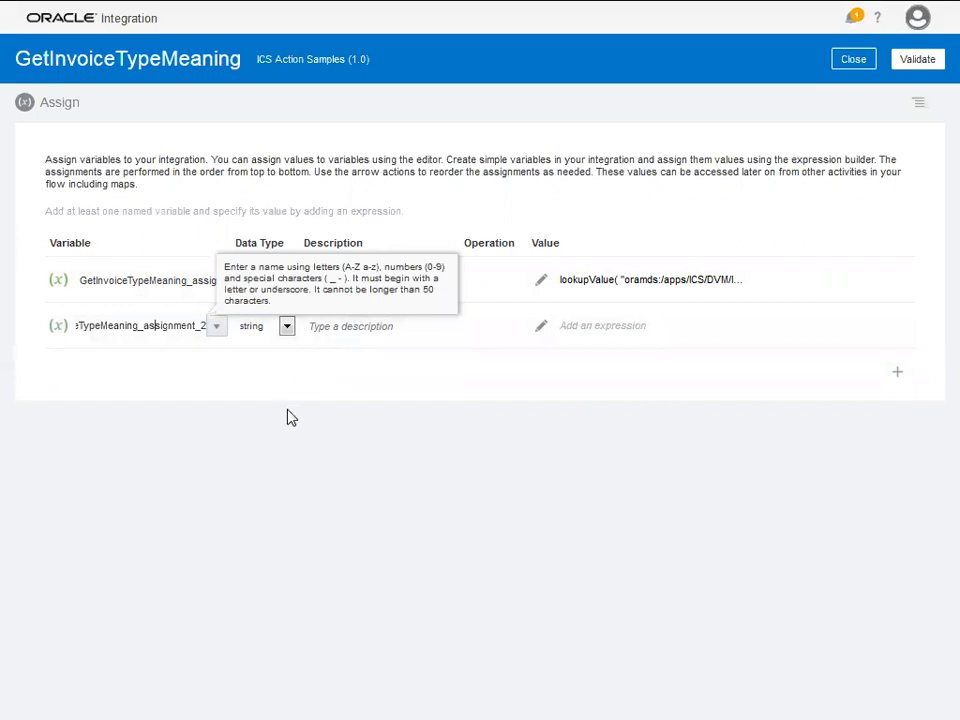
{"action": "left_click", "coordinate": [287, 326]}
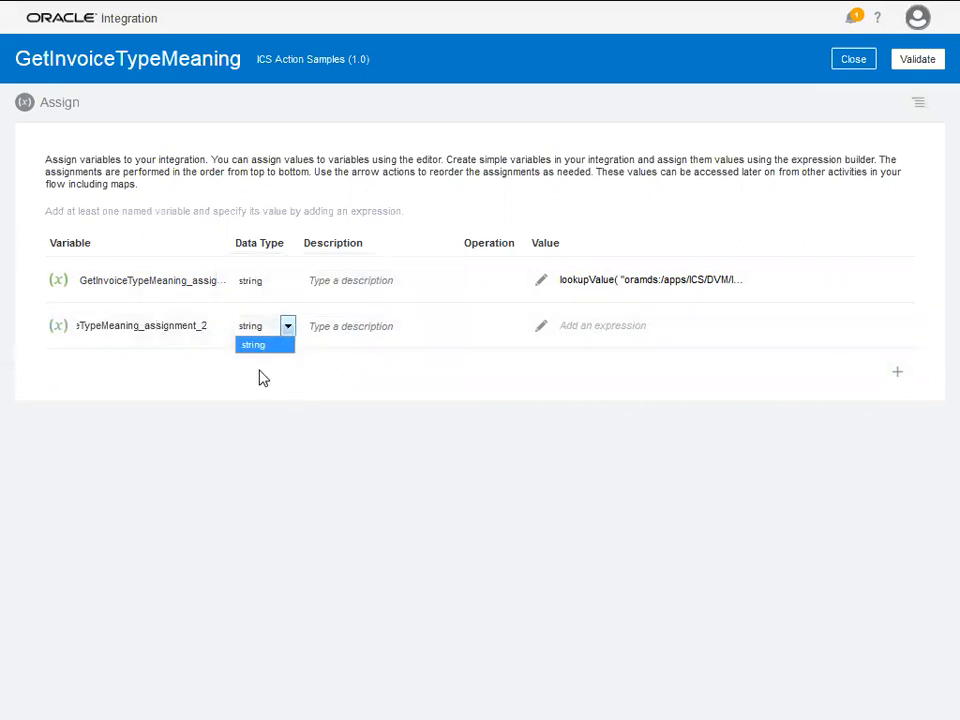
{"action": "left_click", "coordinate": [368, 328]}
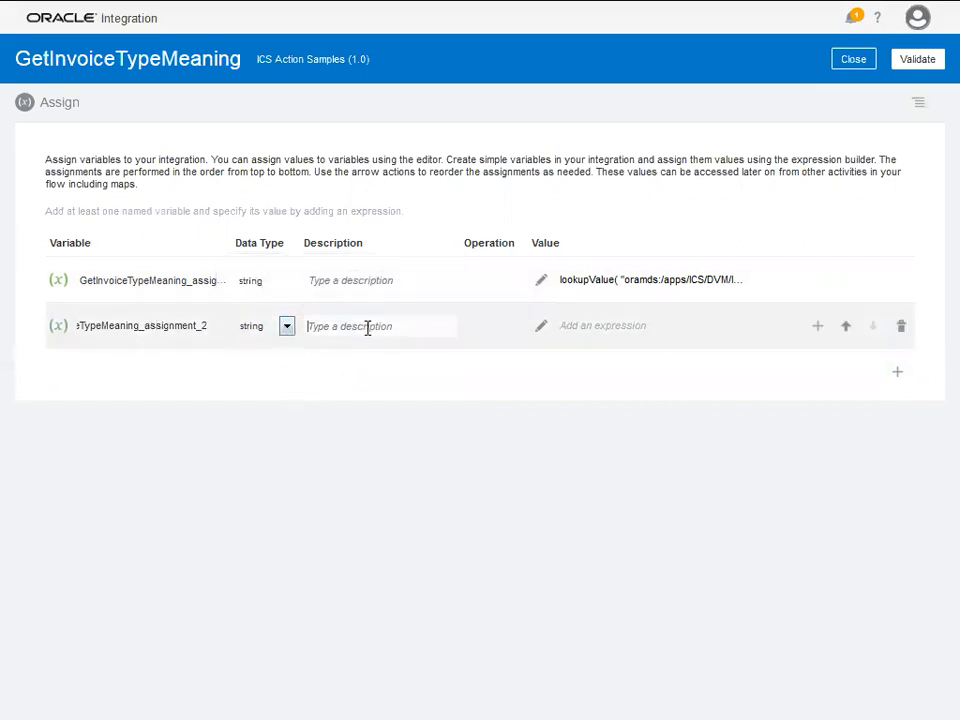
{"action": "left_click", "coordinate": [542, 331]}
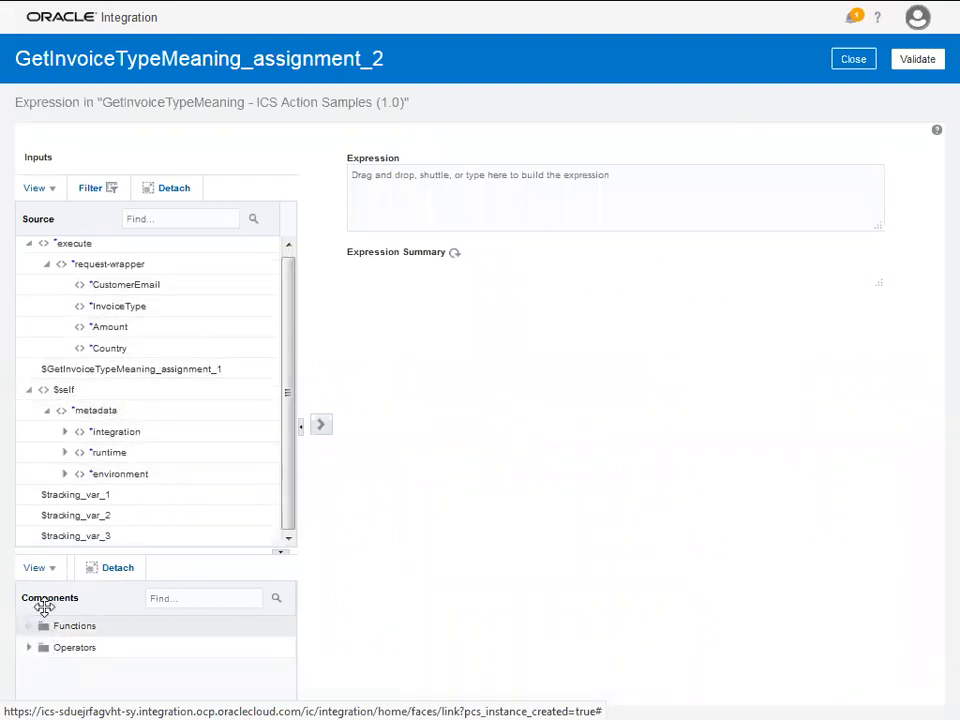
- Drag the lookupValue function from Integration Cloud functions into the expression
{"action": "left_click", "coordinate": [44, 607]}
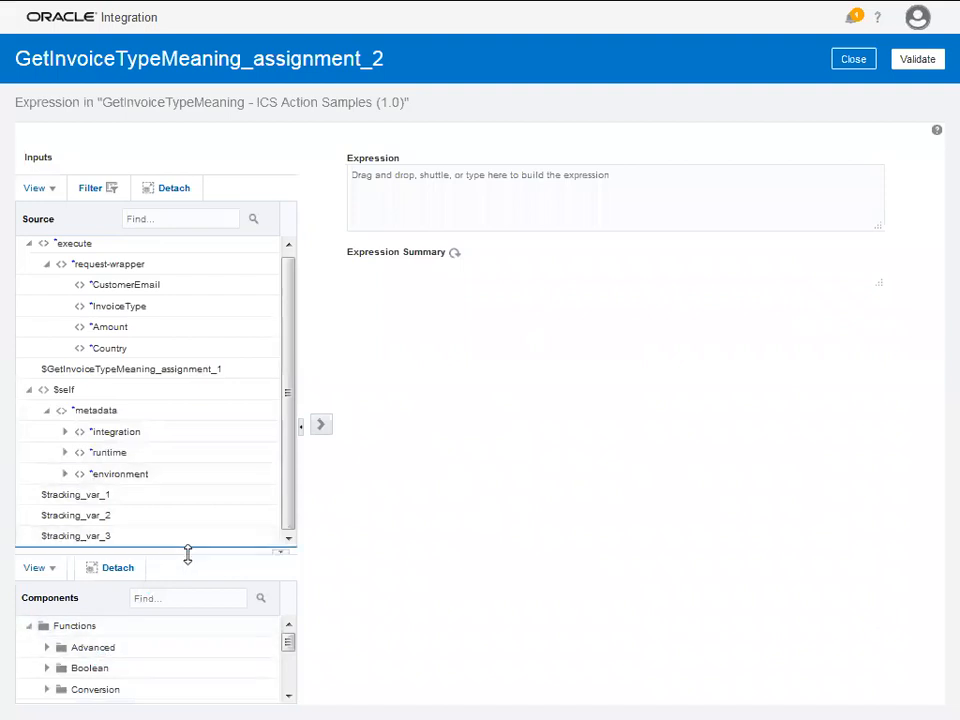
{"action": "left_click_drag", "start_coordinate": [246, 548], "coordinate": [250, 318]}
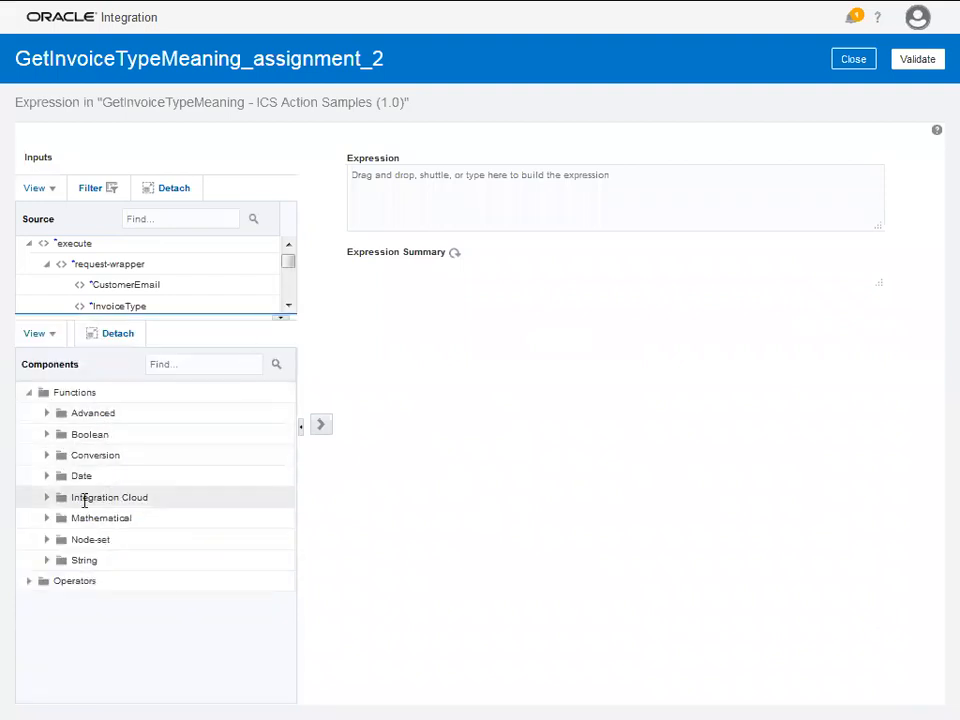
{"action": "left_click", "coordinate": [48, 497]}
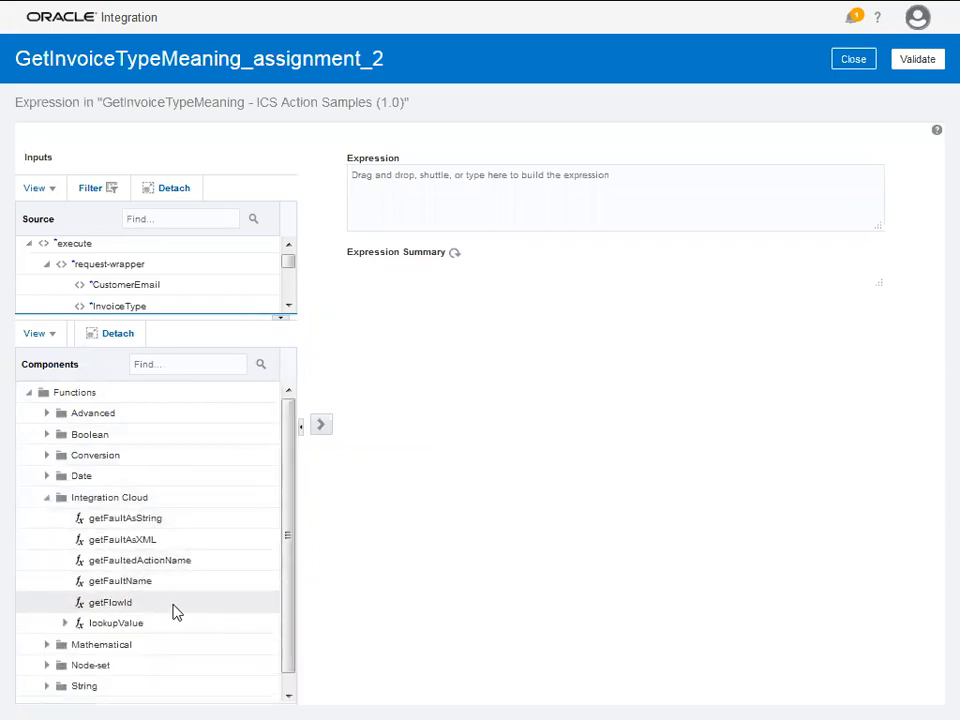
{"action": "left_click_drag", "start_coordinate": [180, 623], "coordinate": [413, 201]}
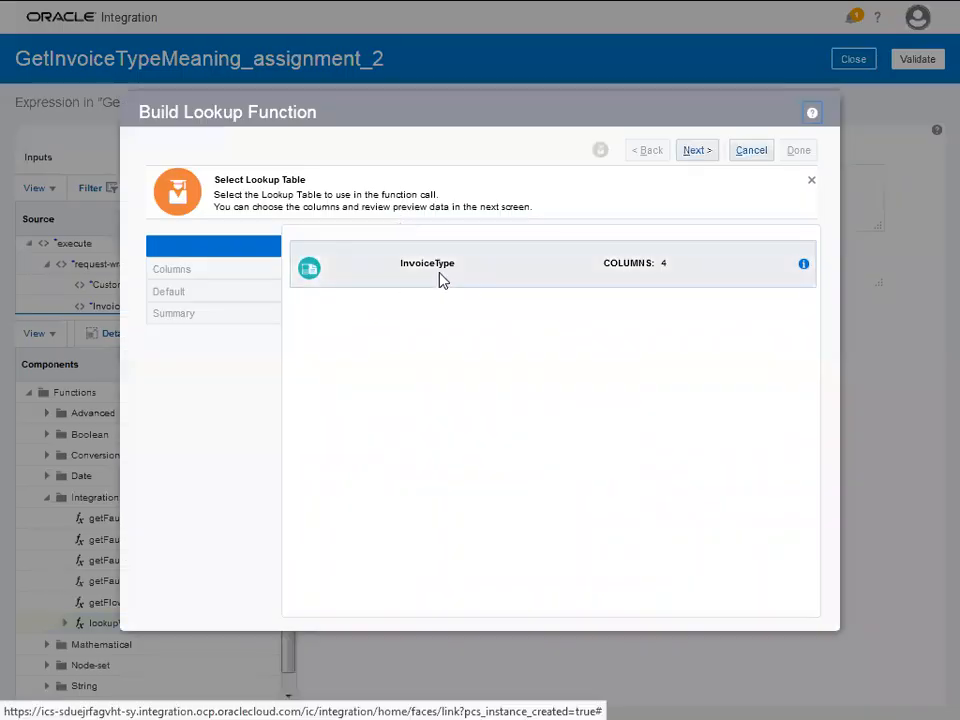
- Set lookupValue to use the InvoiceType table, Code to Domain_Name_4, with default "AP"
{"action": "left_click", "coordinate": [441, 275]}
{"action": "left_click", "coordinate": [696, 152]}
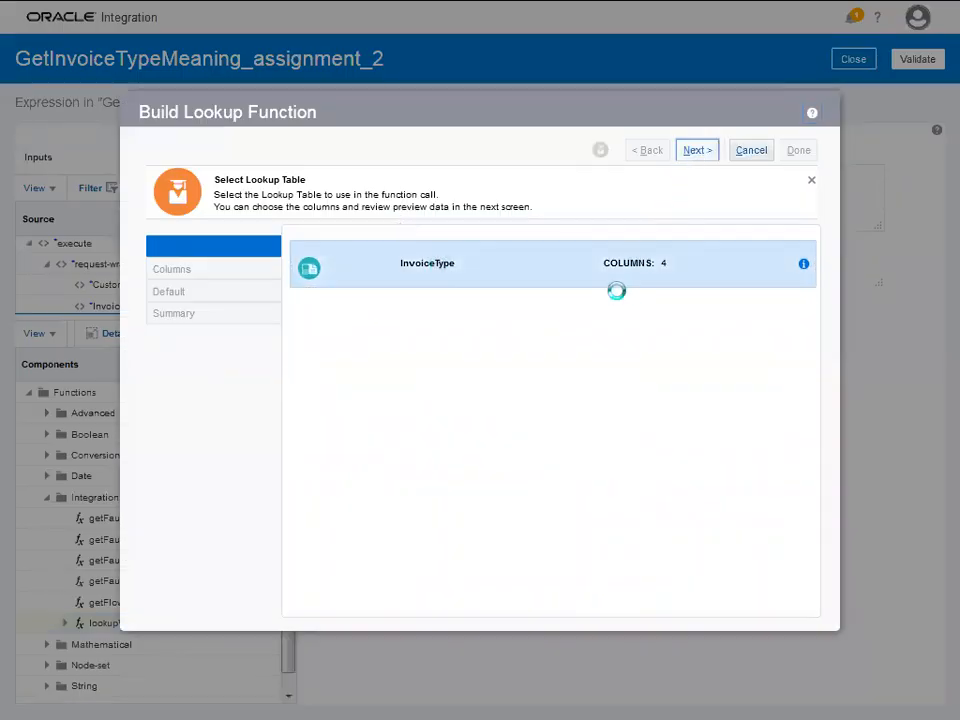
{"action": "left_click", "coordinate": [408, 300]}
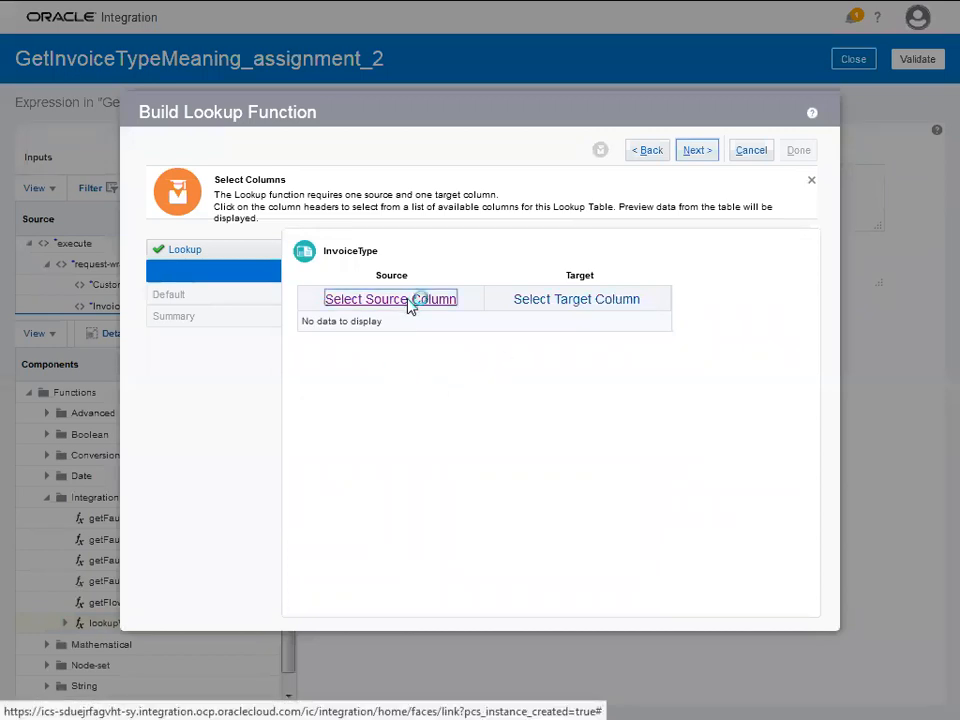
{"action": "left_click", "coordinate": [487, 239]}
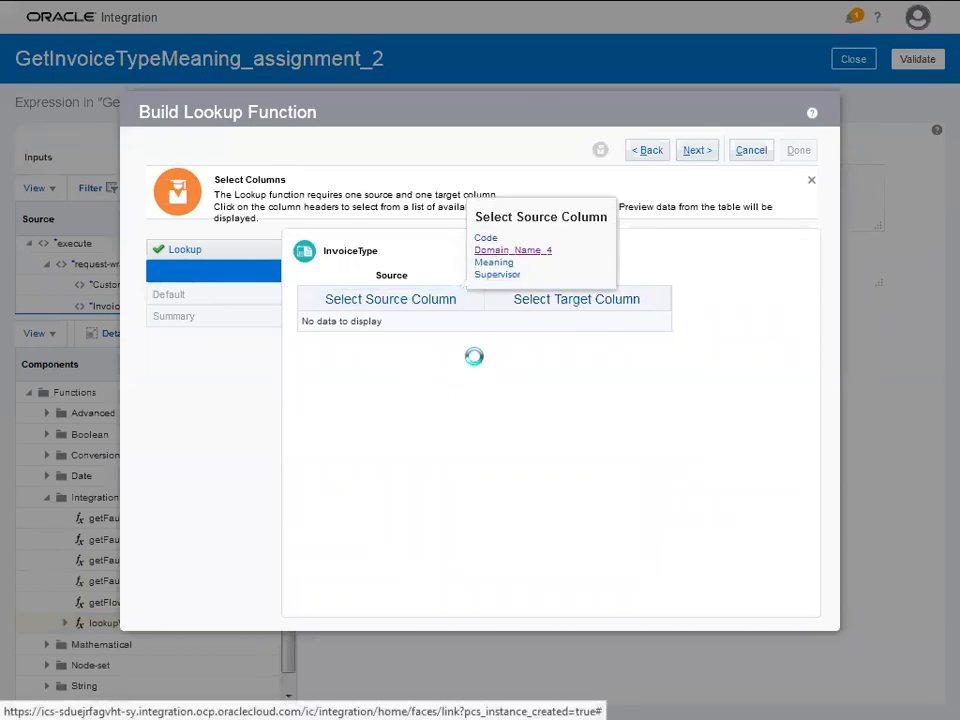
{"action": "left_click", "coordinate": [572, 302]}
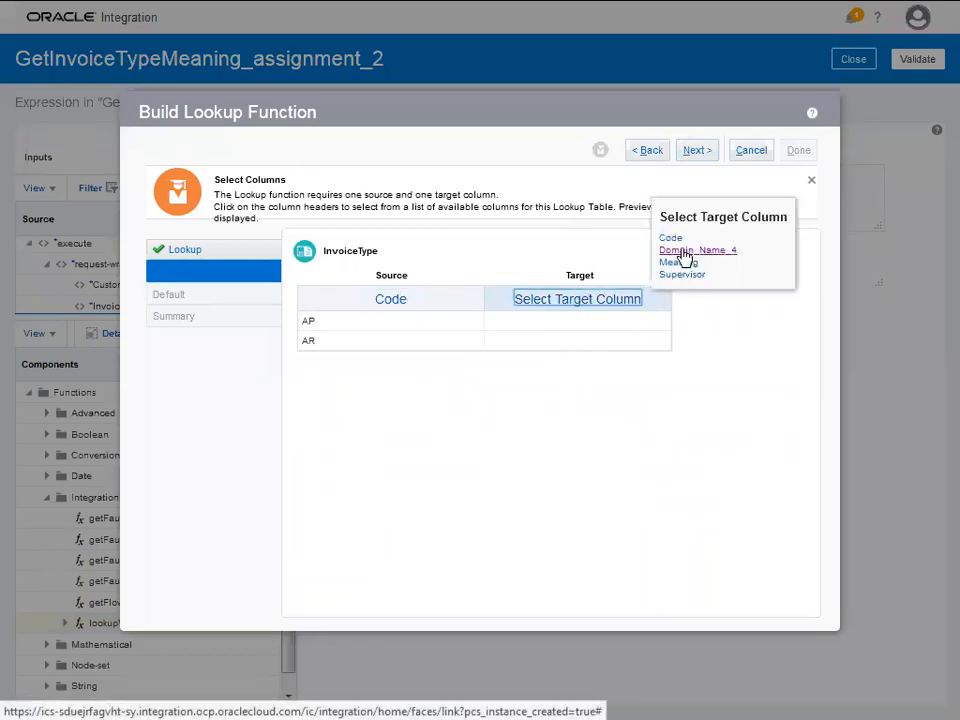
{"action": "left_click", "coordinate": [682, 274]}
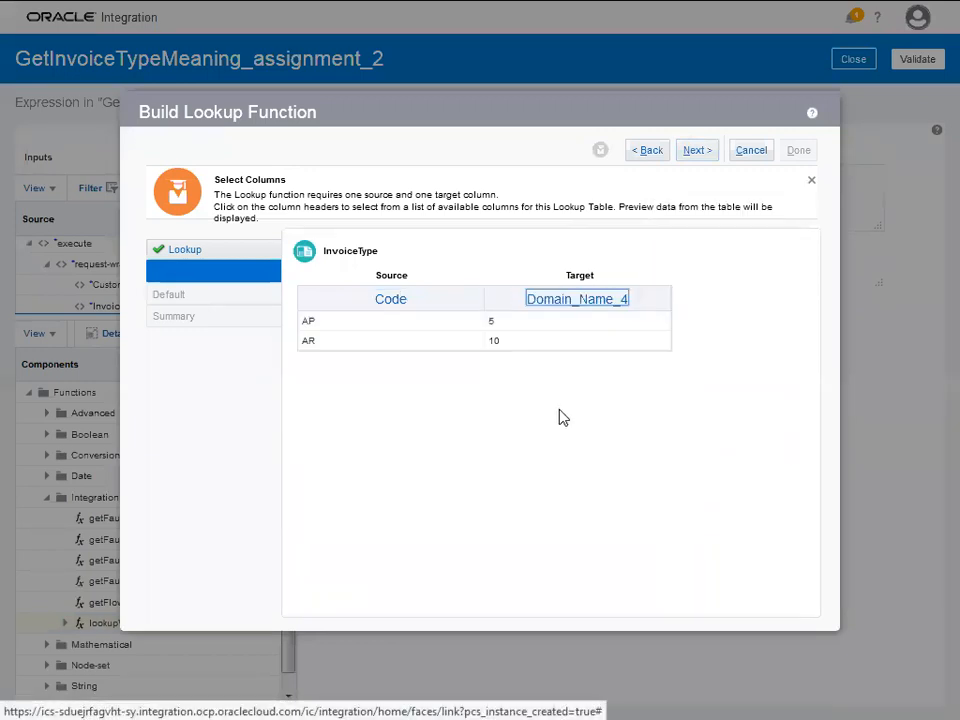
{"action": "left_click", "coordinate": [697, 150]}
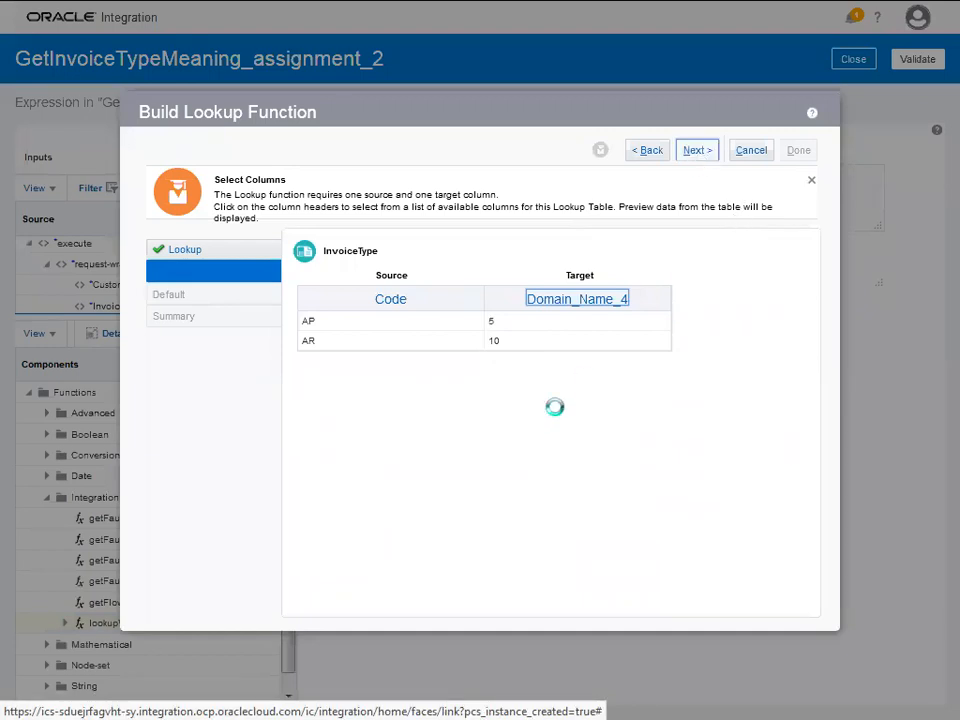
{"action": "left_click", "coordinate": [411, 317]}
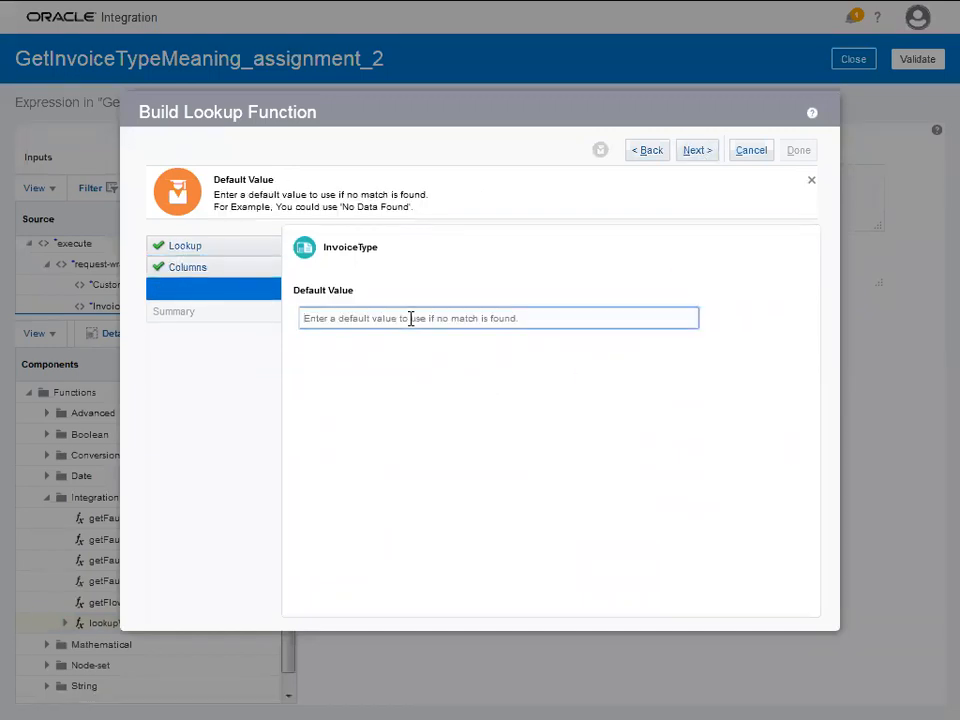
{"action": "type", "text": "\"AP"}
{"action": "left_click", "coordinate": [690, 152]}
{"action": "left_click", "coordinate": [800, 155]}
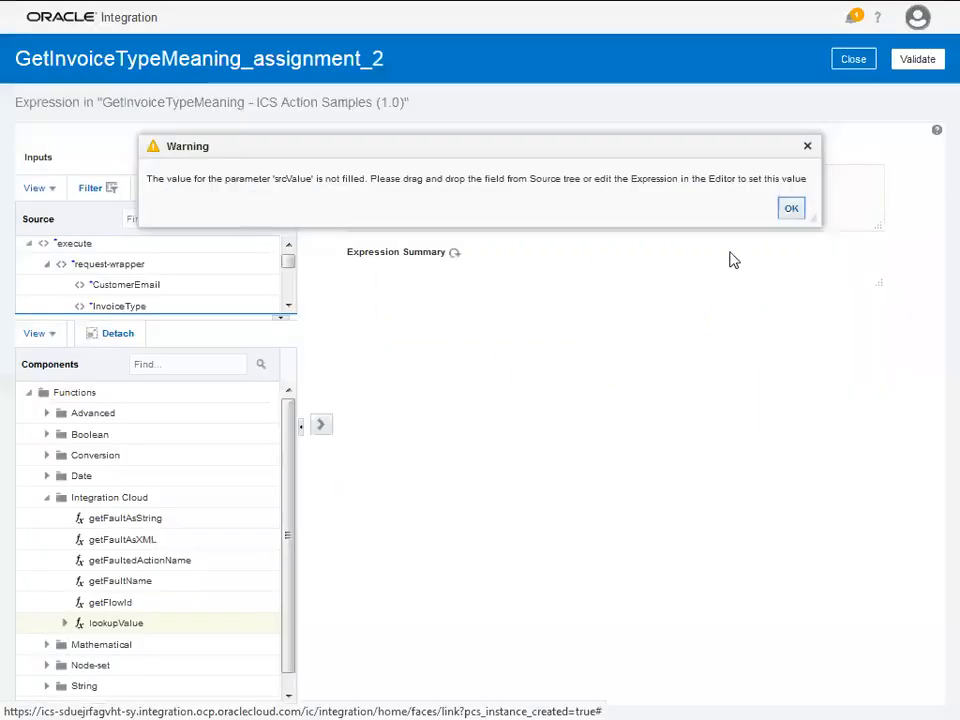
- Replace the srcValue placeholder with the InvoiceType input field
{"action": "left_click", "coordinate": [790, 209]}
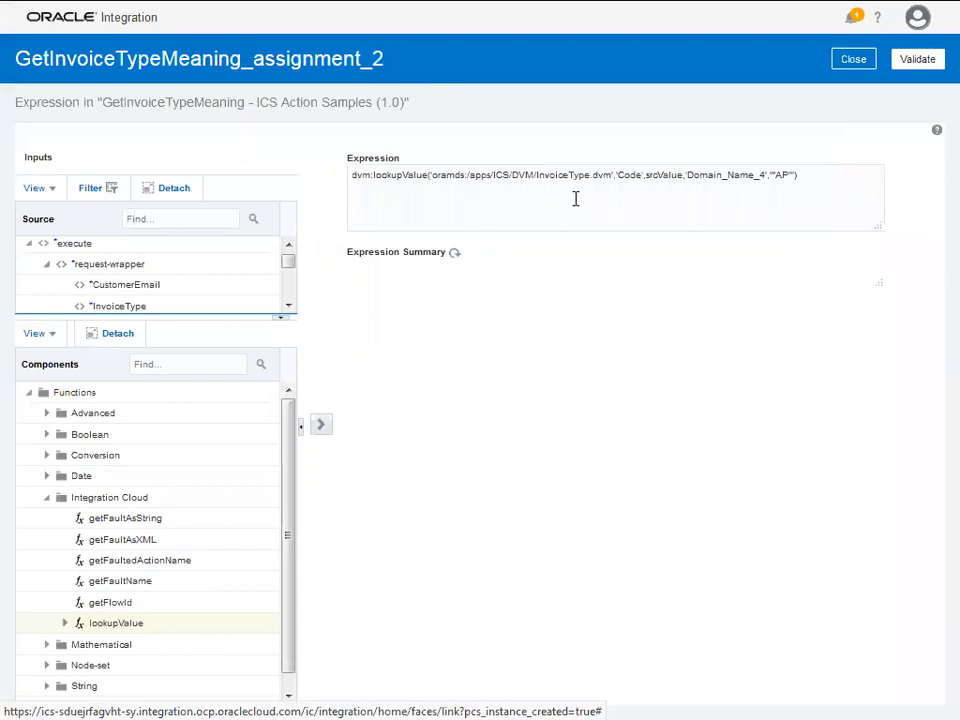
{"action": "double_click", "coordinate": [660, 176]}
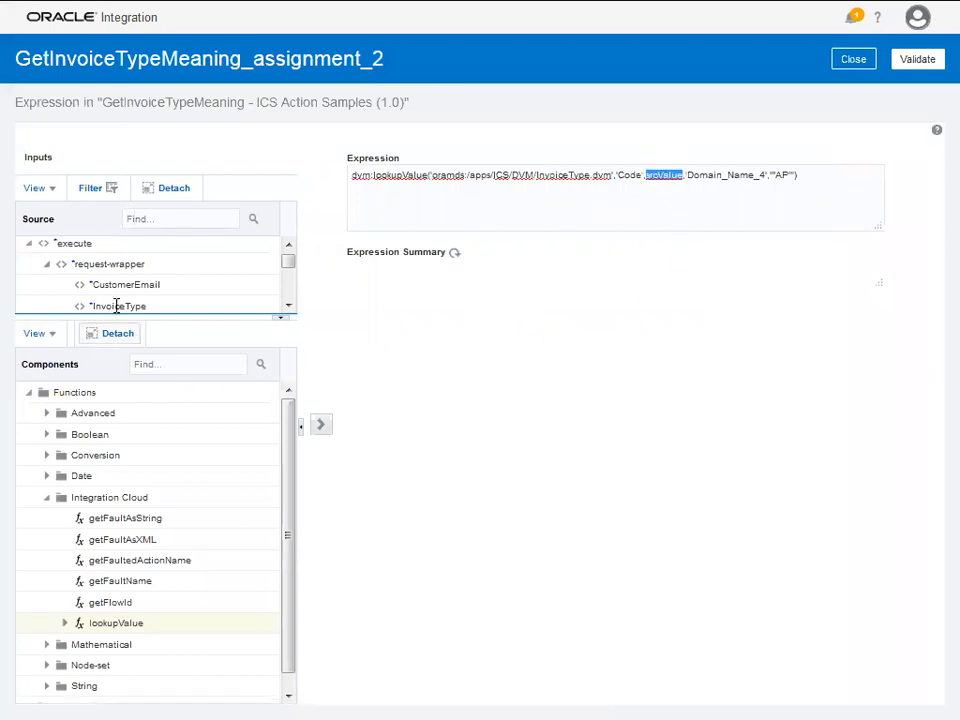
{"action": "left_click_drag", "start_coordinate": [133, 317], "coordinate": [122, 447]}
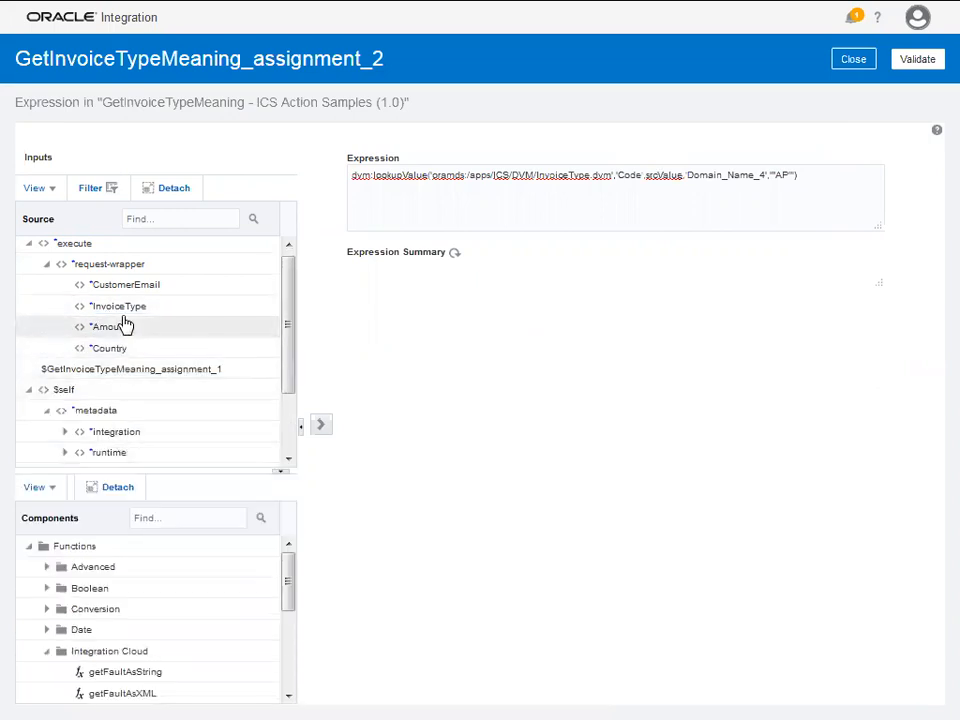
{"action": "left_click_drag", "start_coordinate": [122, 306], "coordinate": [664, 175]}
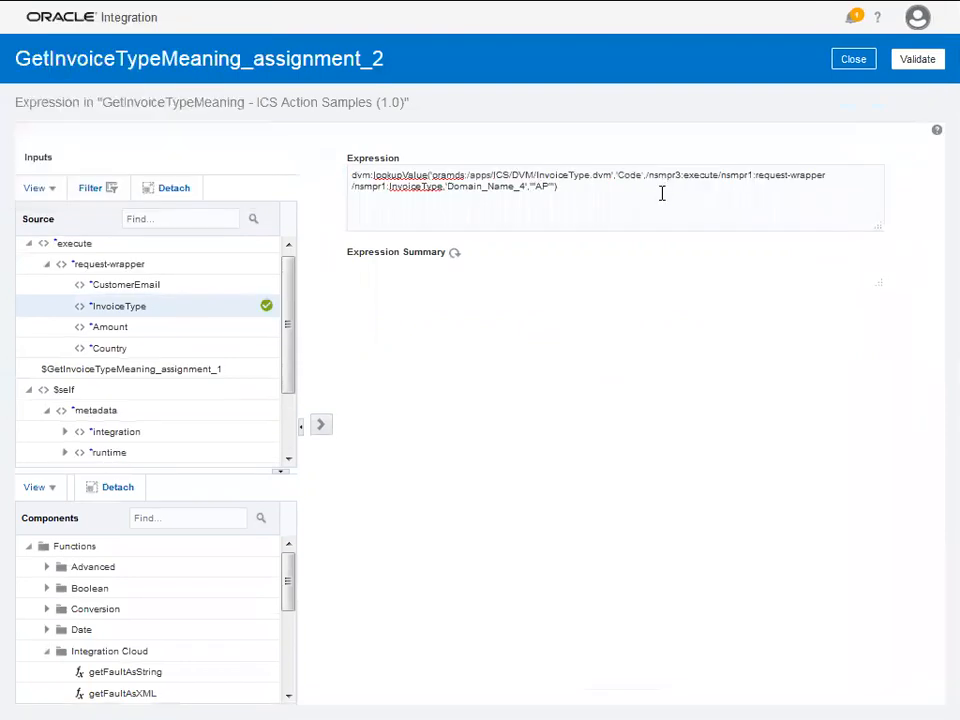
- Validate the lookup expression and the GetInvoiceTypeMeaning assign action
{"action": "left_click", "coordinate": [917, 59]}
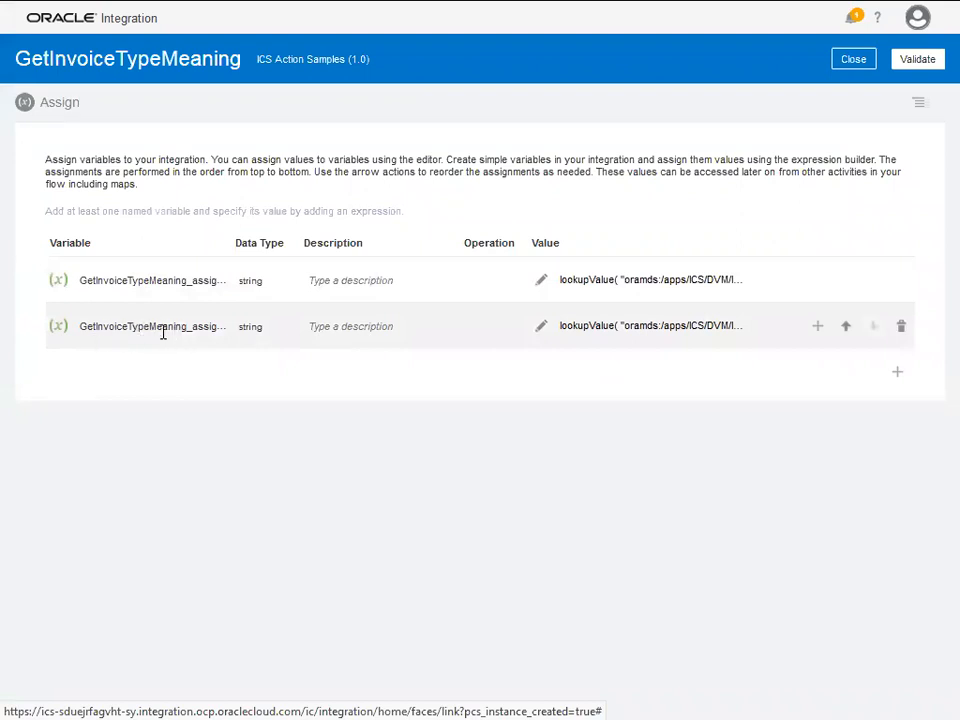
{"action": "left_click", "coordinate": [911, 62]}
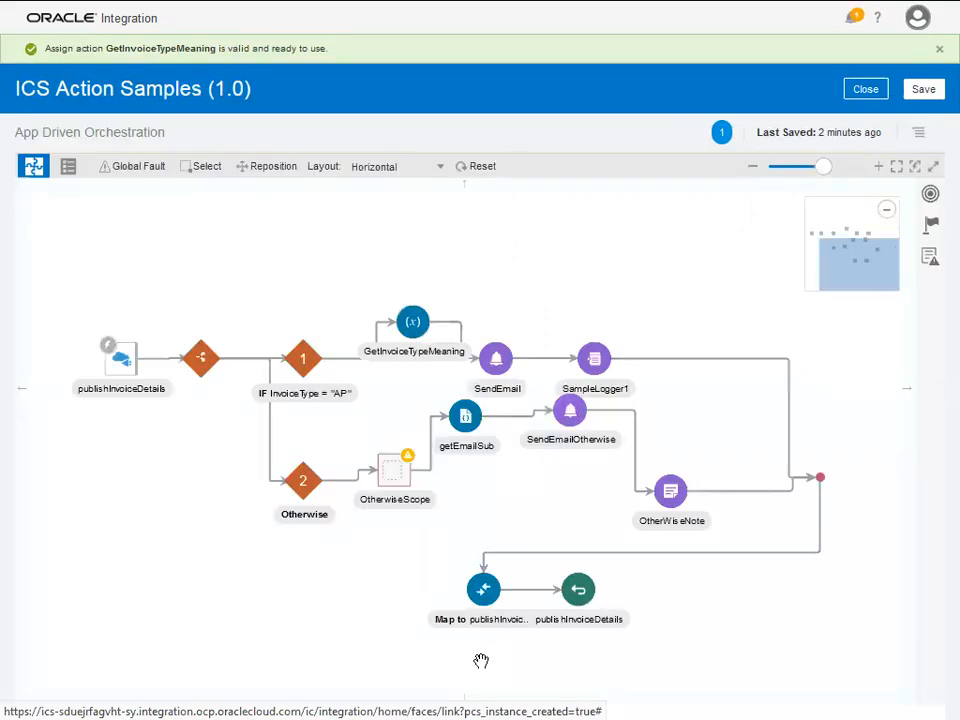
{"action": "key", "text": "alt+Tab"}
{"action": "key", "text": "alt+Tab"}
{"action": "key", "text": "alt+Tab"}
{"action": "key", "text": "alt+Tab"}
{"action": "key", "text": "alt+Tab"}
{"action": "key", "text": "alt+Tab"}
{"action": "key", "text": "alt+Tab"}
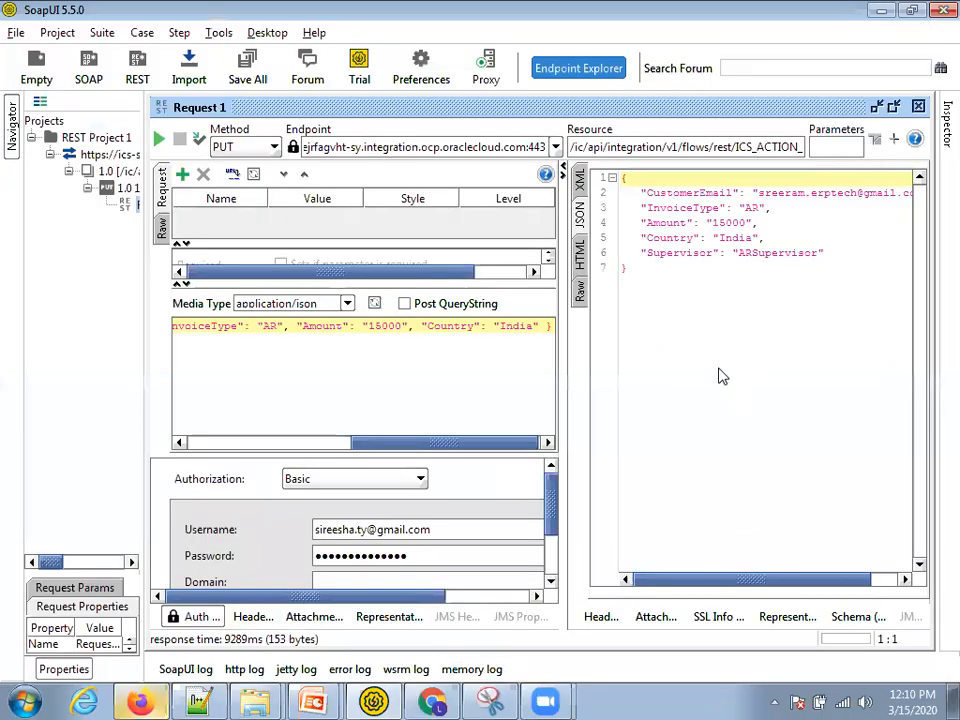
- Review the SoapUI JSON request fields with InvoiceType AR and its ARSupervisor response
{"action": "left_click_drag", "start_coordinate": [831, 262], "coordinate": [652, 200]}
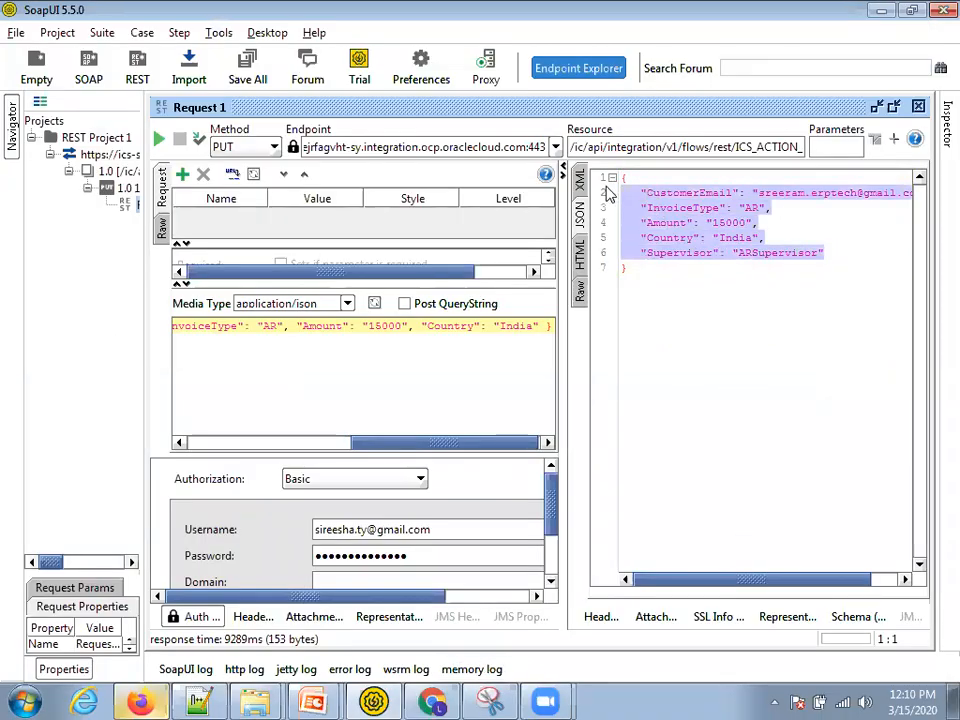
{"action": "left_click", "coordinate": [726, 302]}
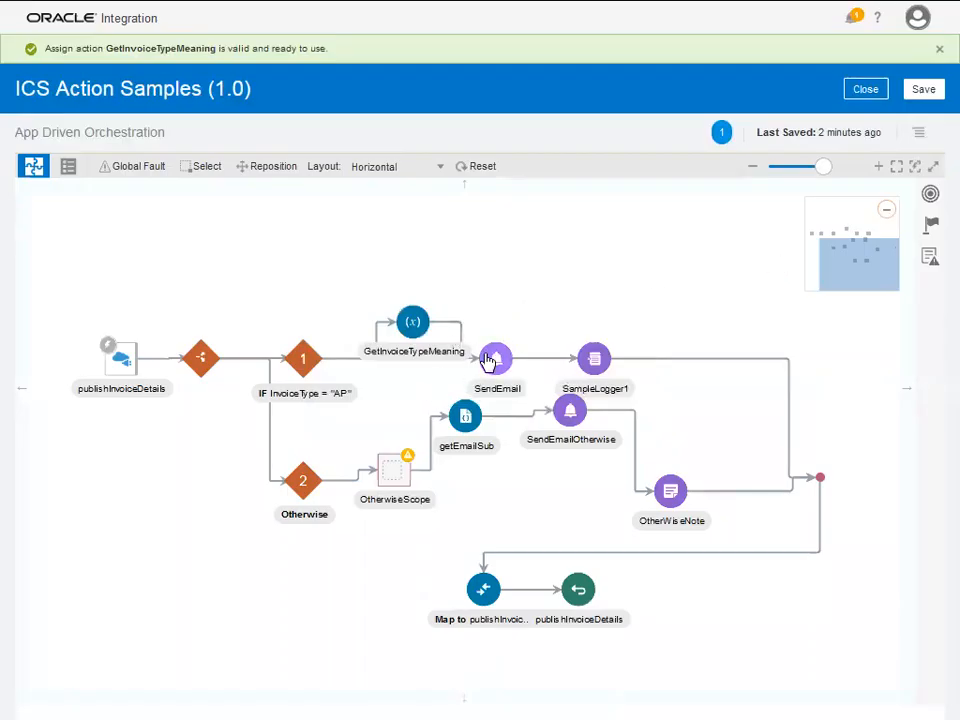
- Open SendEmail for editing, showing Subject InvoiceType with AmountValue and InvoiceType parameters
{"action": "left_click", "coordinate": [497, 362]}
{"action": "left_click", "coordinate": [525, 342]}
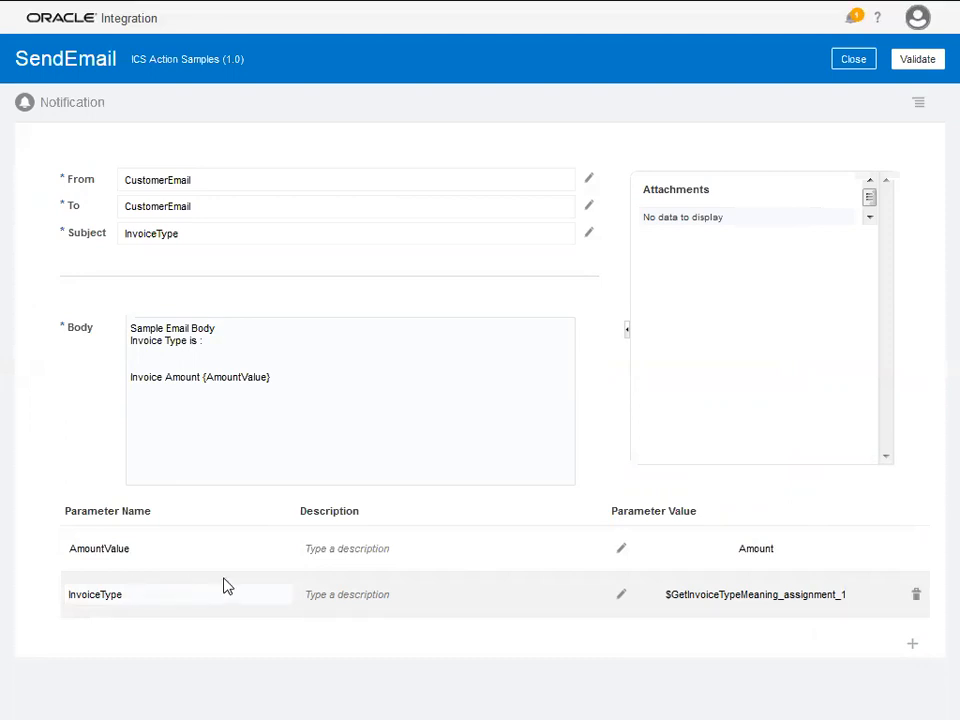
- Add a DiscountValue email parameter whose expression is $GetInvoiceTypeMeaning_assignment_2
{"action": "left_click", "coordinate": [914, 649]}
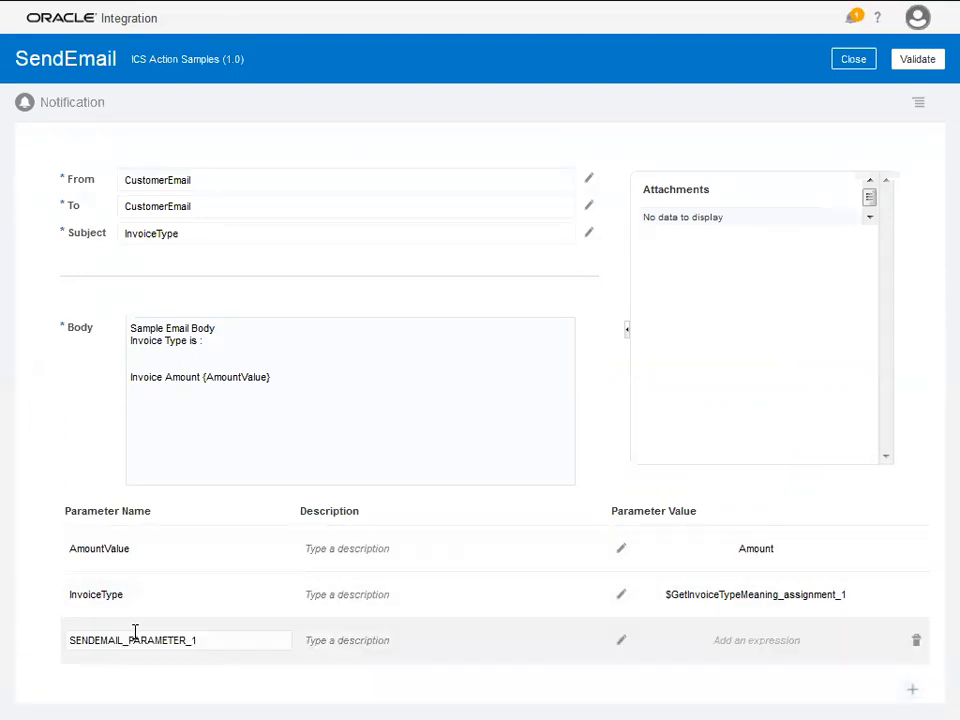
{"action": "double_click", "coordinate": [124, 641]}
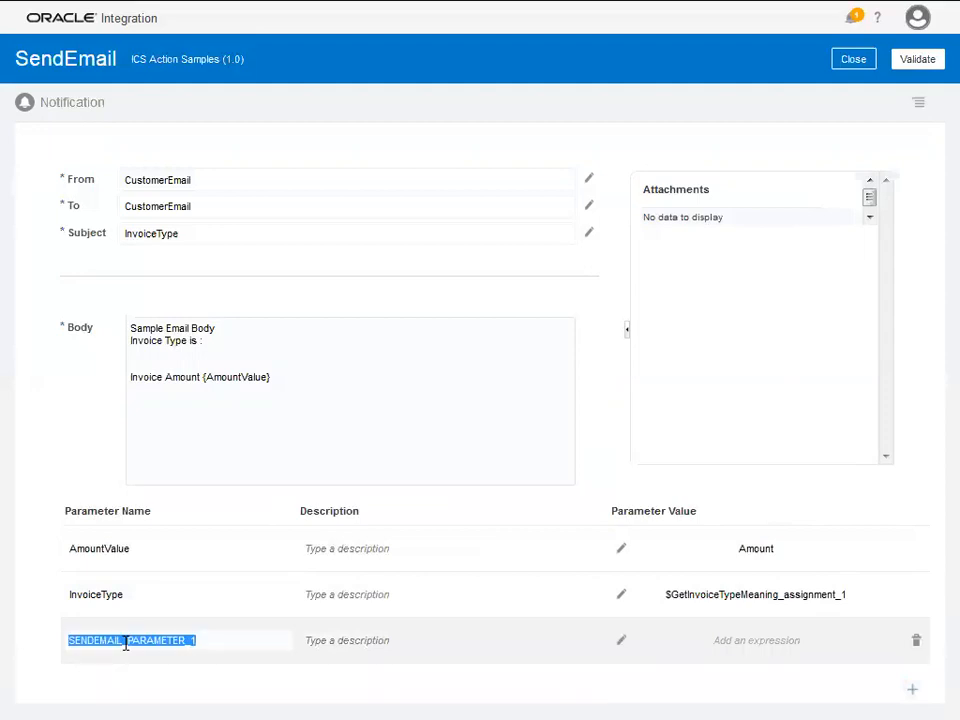
{"action": "type", "text": "DiscountValue"}
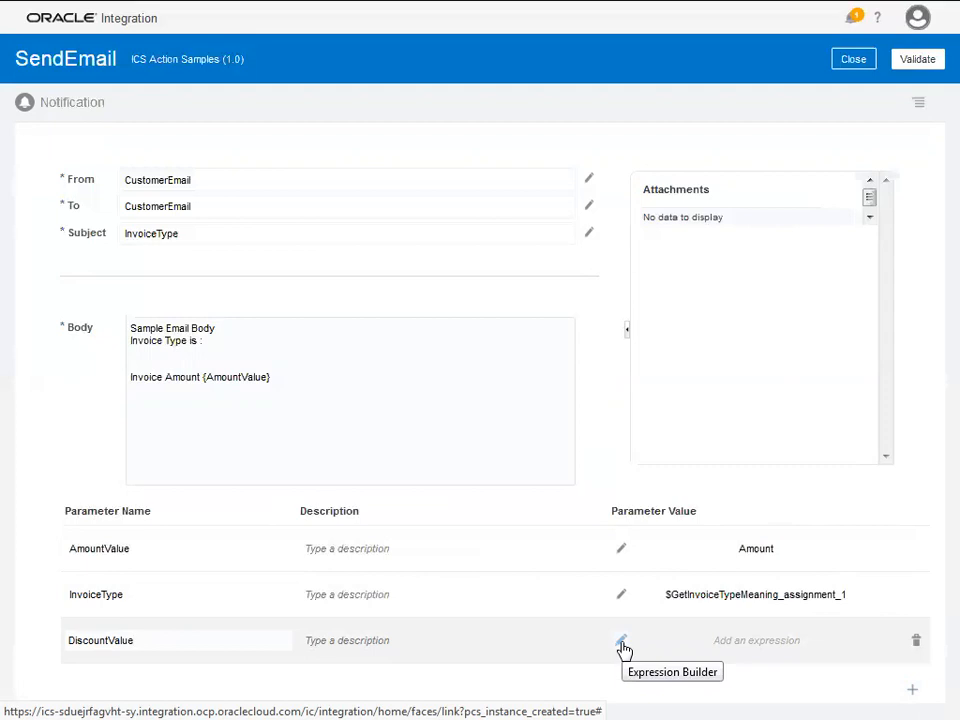
{"action": "left_click", "coordinate": [620, 643]}
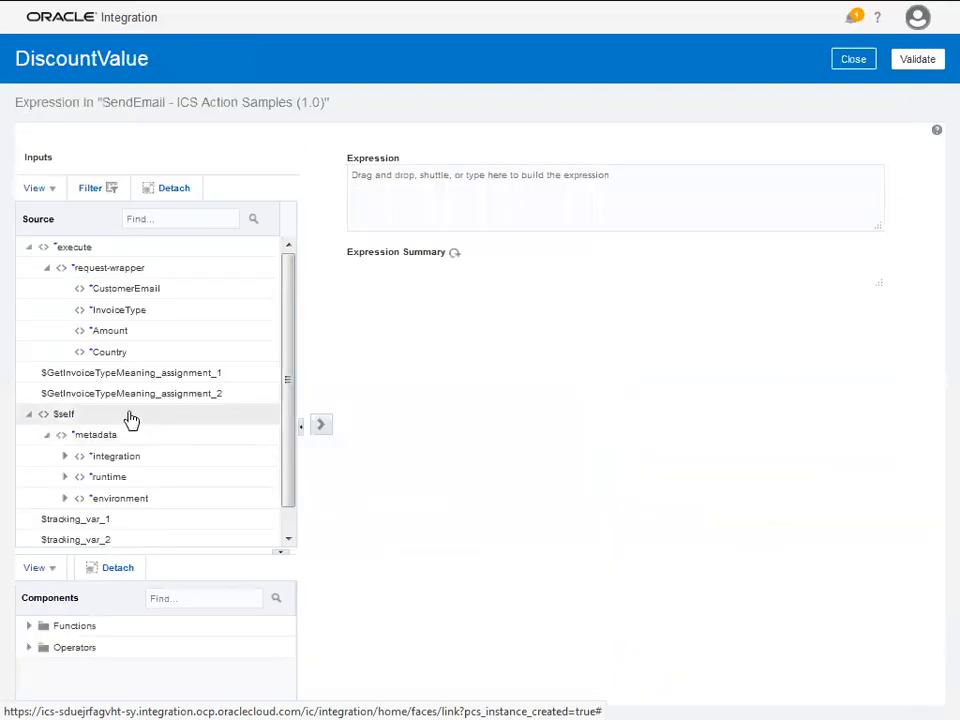
{"action": "left_click_drag", "start_coordinate": [122, 393], "coordinate": [542, 204]}
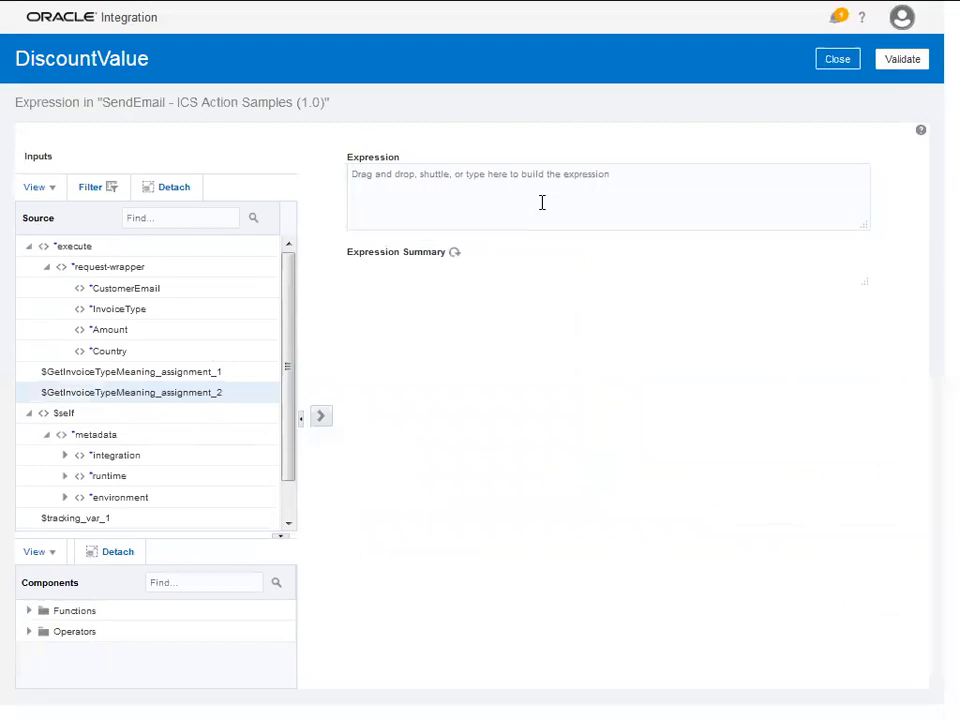
{"action": "left_click", "coordinate": [910, 68]}
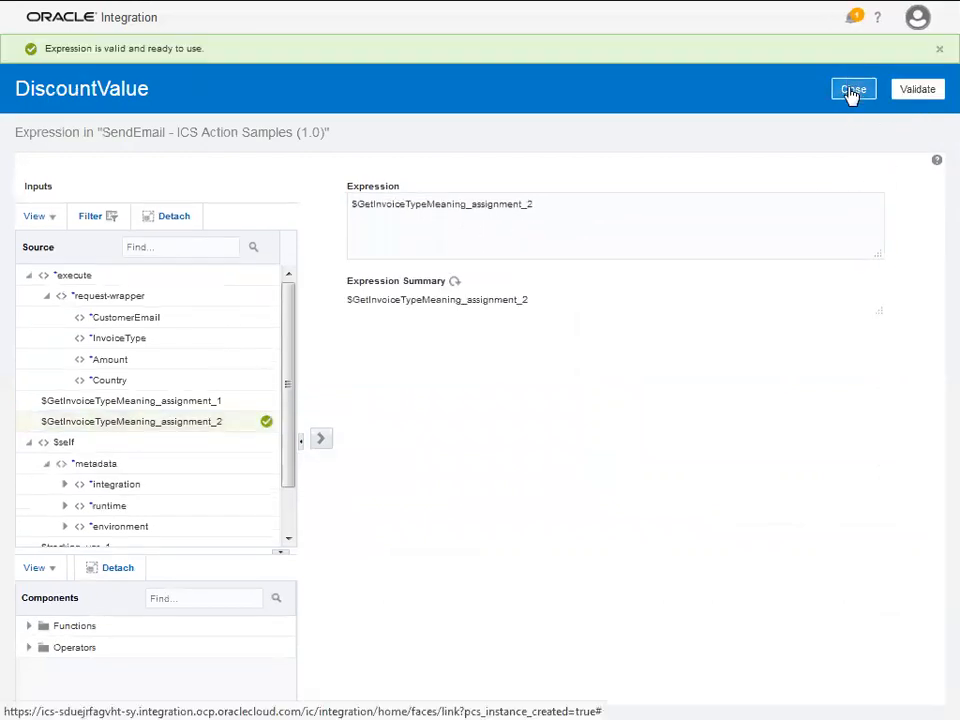
{"action": "left_click", "coordinate": [851, 89]}
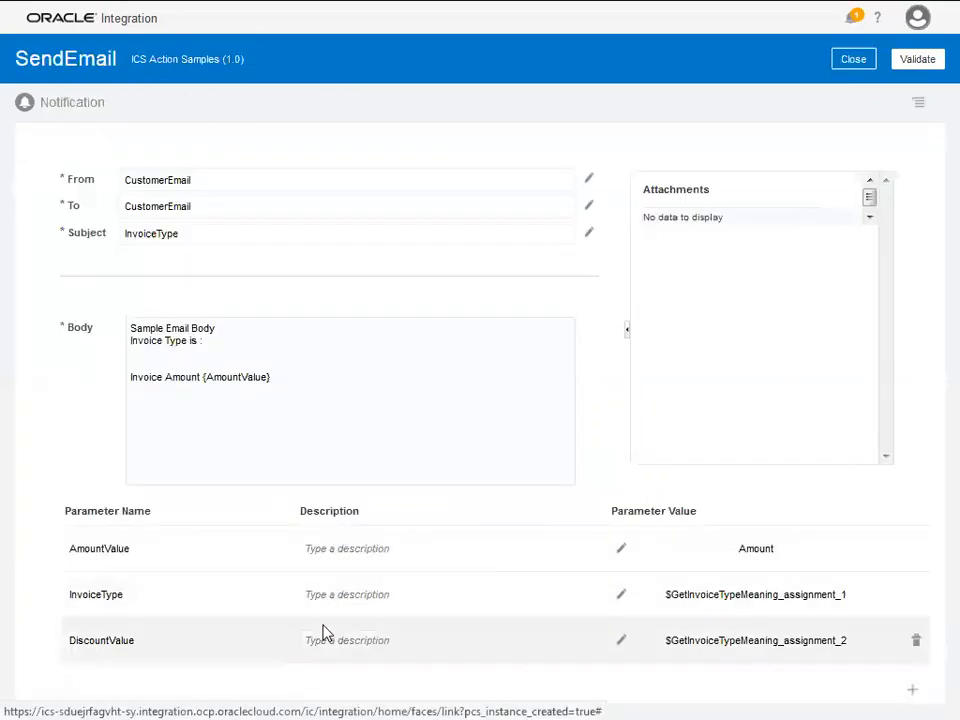
- Add a 'Discount Percentage is {DiscountValue}' body line and validate the notification
{"action": "left_click", "coordinate": [306, 371]}
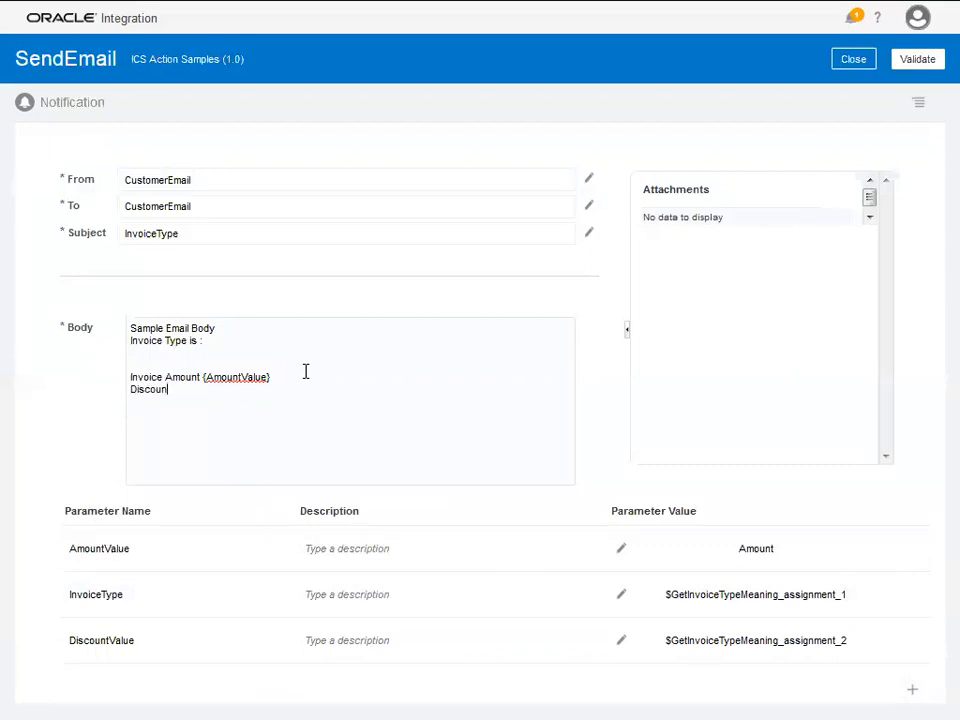
{"action": "type", "text": "ercentage {is {Discou"}
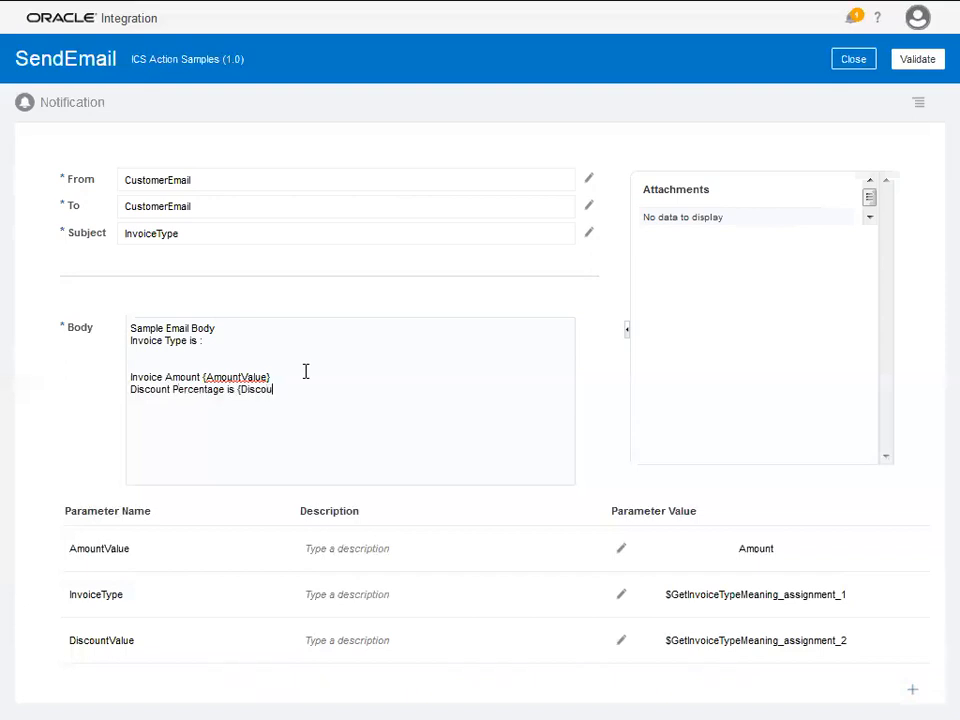
{"action": "type", "text": "ntValue}"}
{"action": "left_click", "coordinate": [917, 59]}
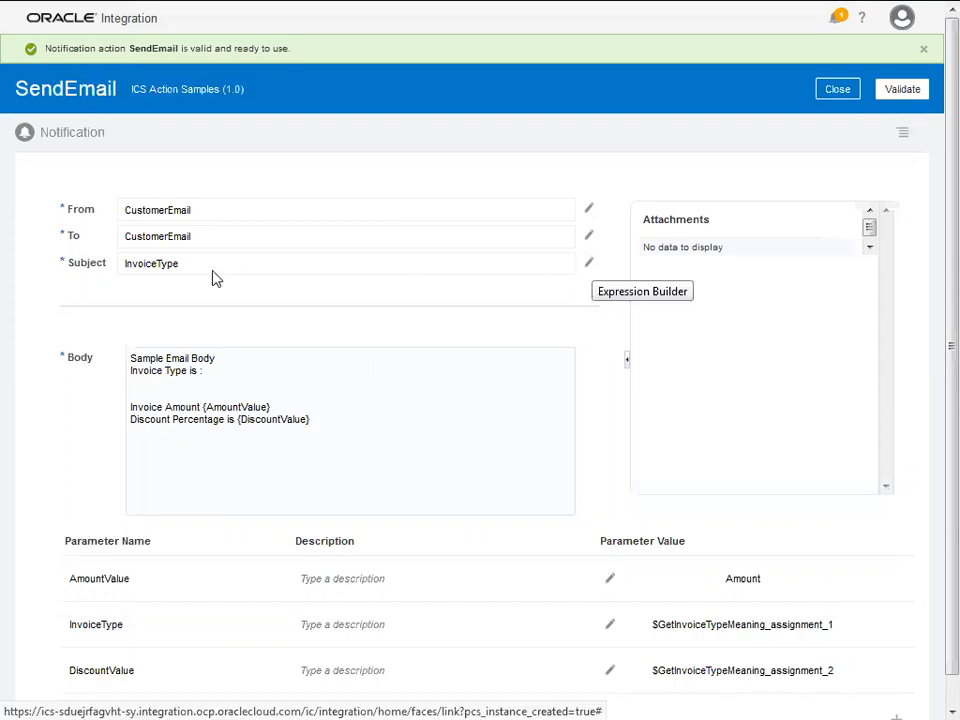
- Replace the InvoiceType subject with $GetInvoiceTypeMeaning_assignment_1 and validate the SendEmail notification
{"action": "left_click", "coordinate": [593, 265]}
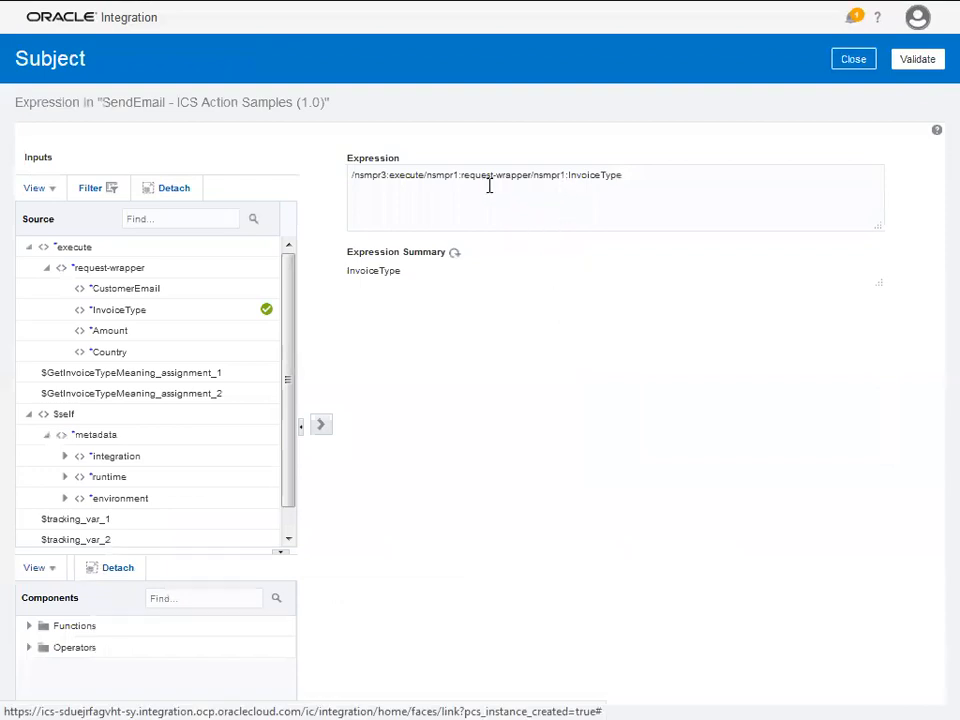
{"action": "left_click", "coordinate": [631, 177]}
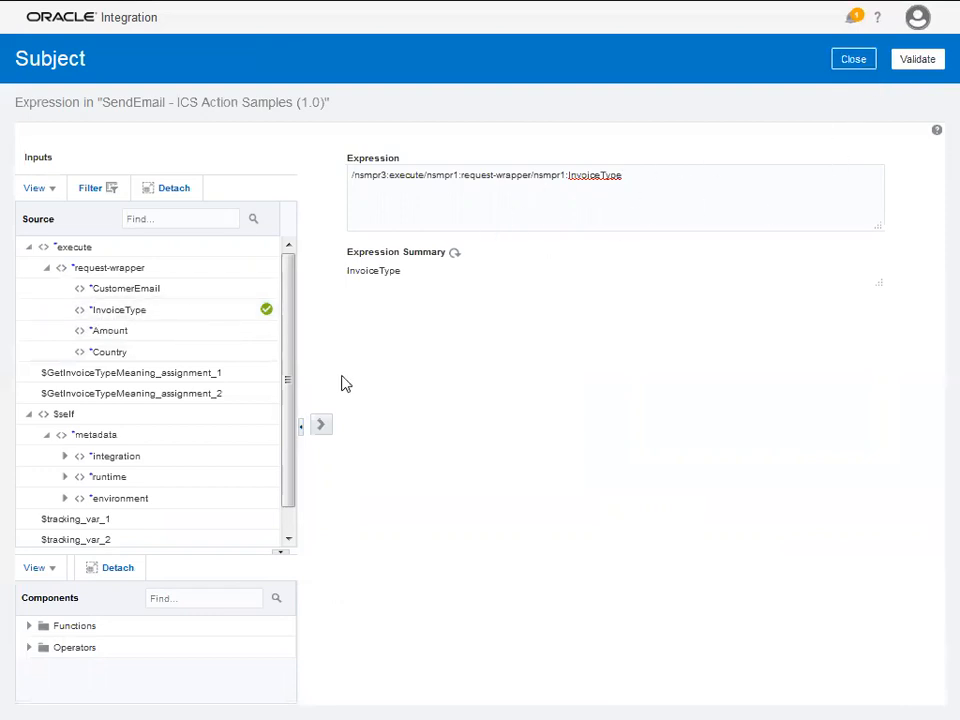
{"action": "left_click_drag", "start_coordinate": [663, 185], "coordinate": [319, 185]}
{"action": "key", "text": "Delete"}
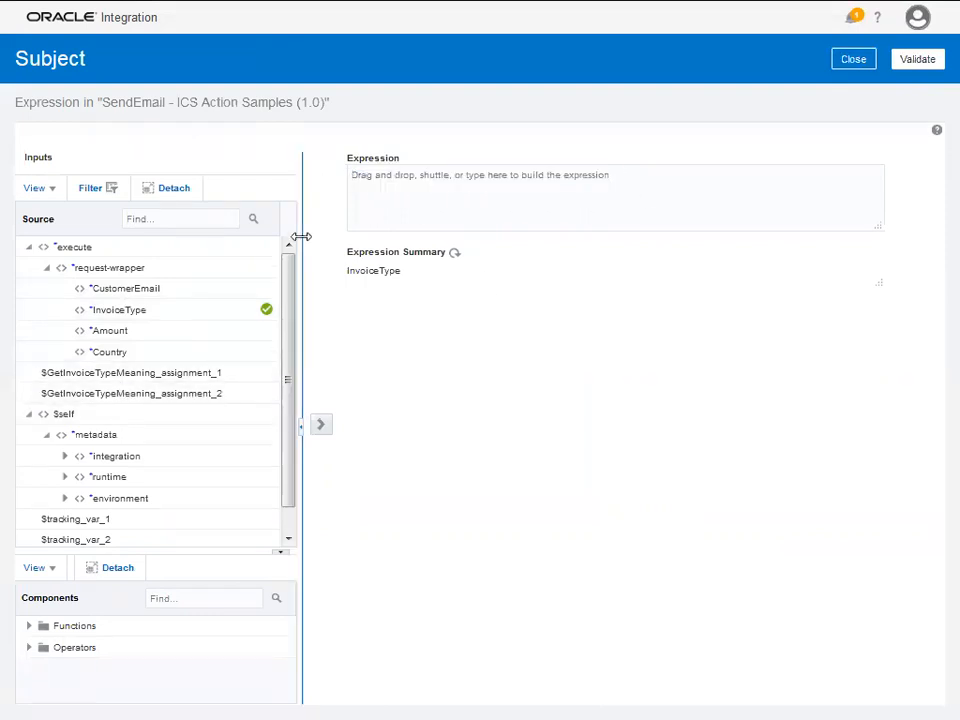
{"action": "left_click_drag", "start_coordinate": [208, 372], "coordinate": [587, 186]}
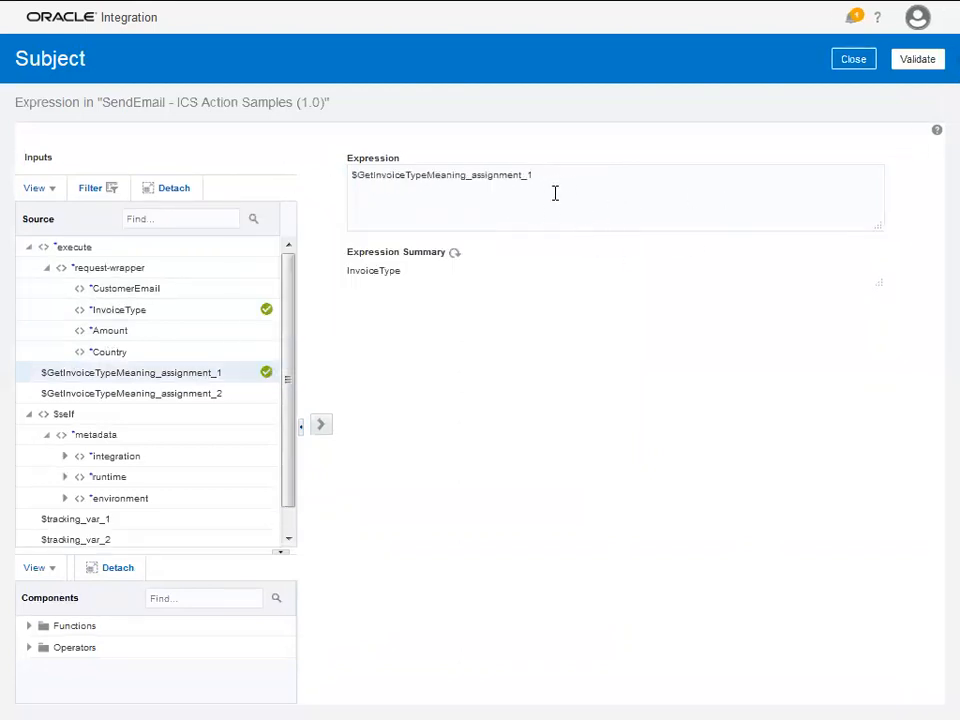
{"action": "left_click", "coordinate": [920, 61]}
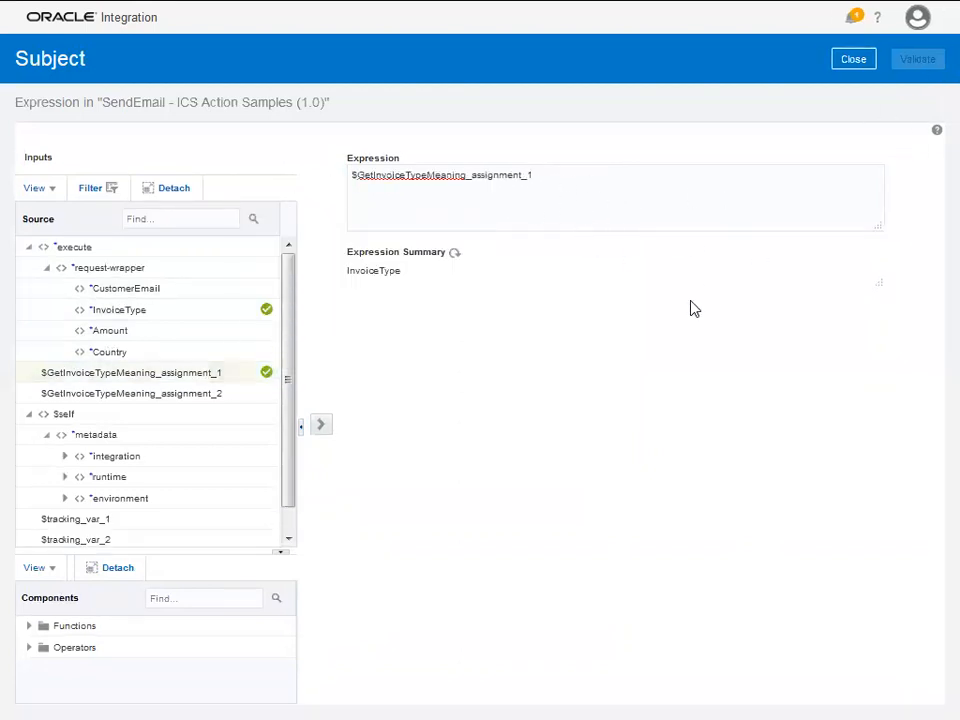
{"action": "left_click", "coordinate": [853, 89]}
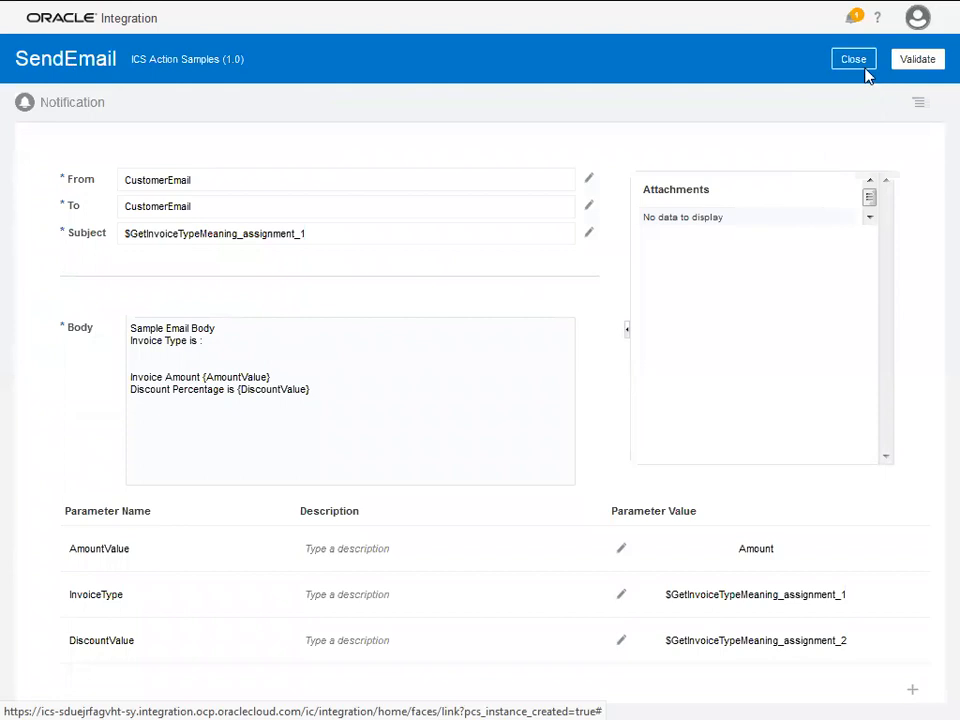
{"action": "left_click", "coordinate": [920, 62]}
- Save ICS Action Samples and move the SampleLogger1 node up and right on the canvas
{"action": "left_click", "coordinate": [837, 90]}
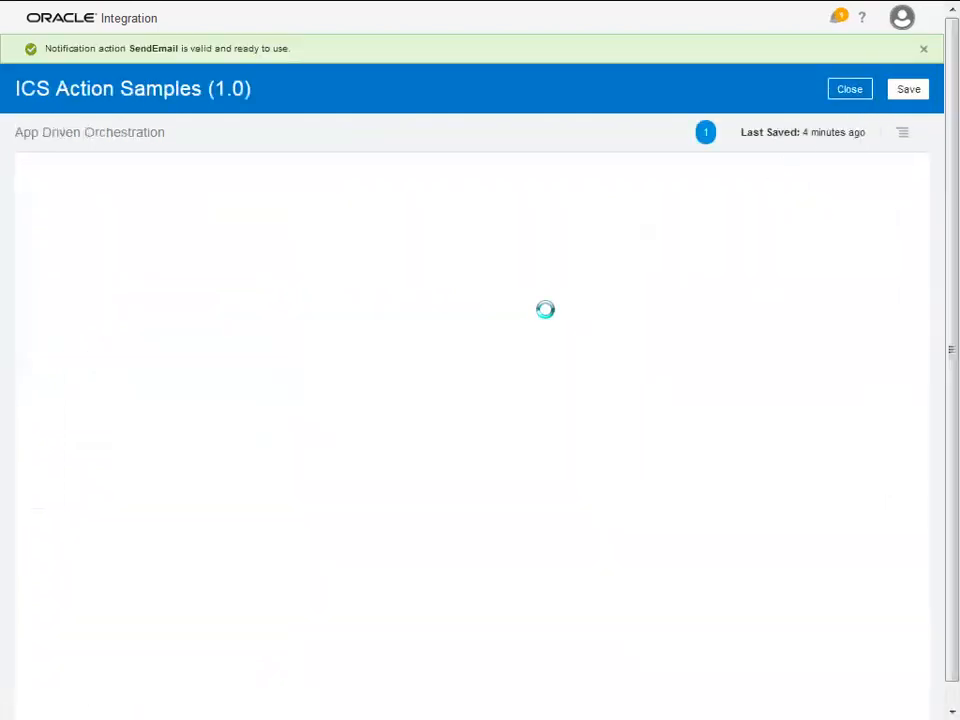
{"action": "left_click", "coordinate": [910, 97]}
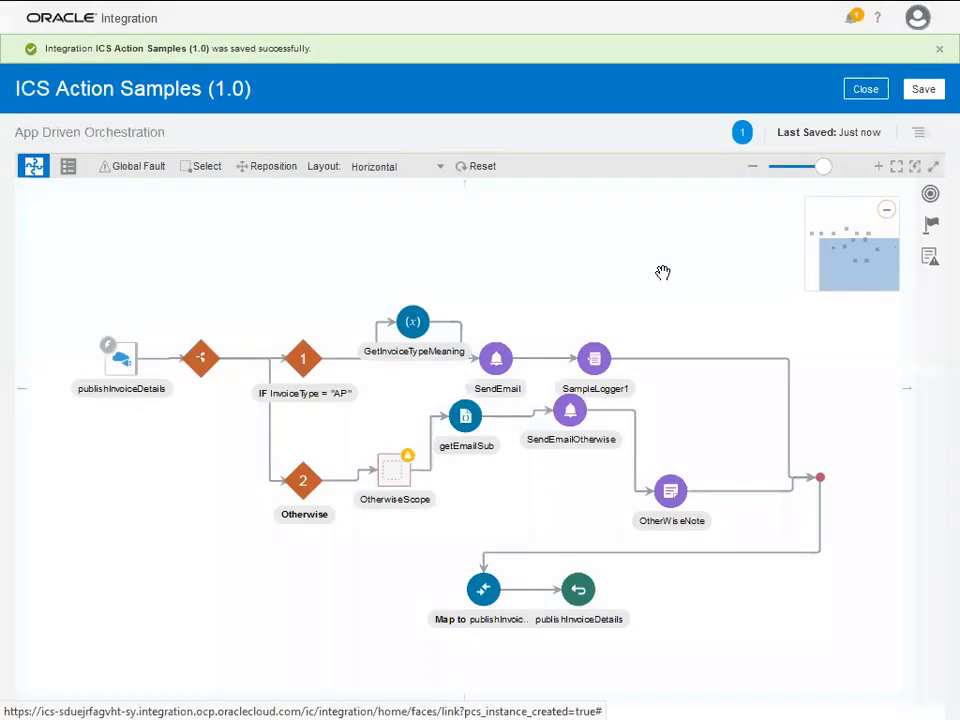
{"action": "left_click_drag", "start_coordinate": [596, 367], "coordinate": [636, 316]}
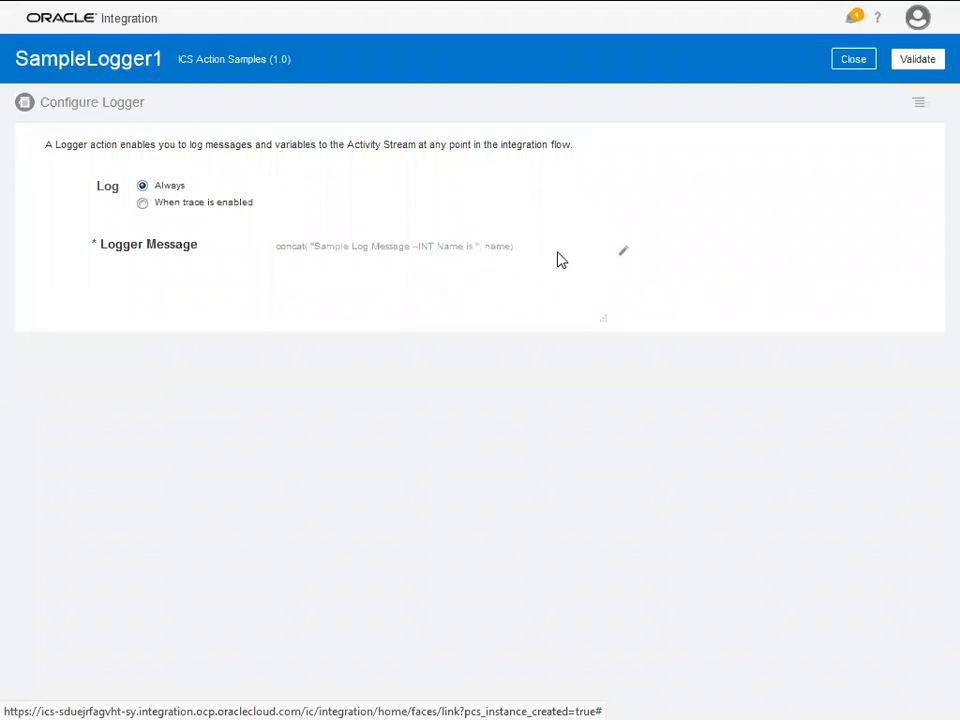
- Open SampleLogger1's log message expression and browse the Integration Cloud functions
{"action": "left_click", "coordinate": [621, 252]}
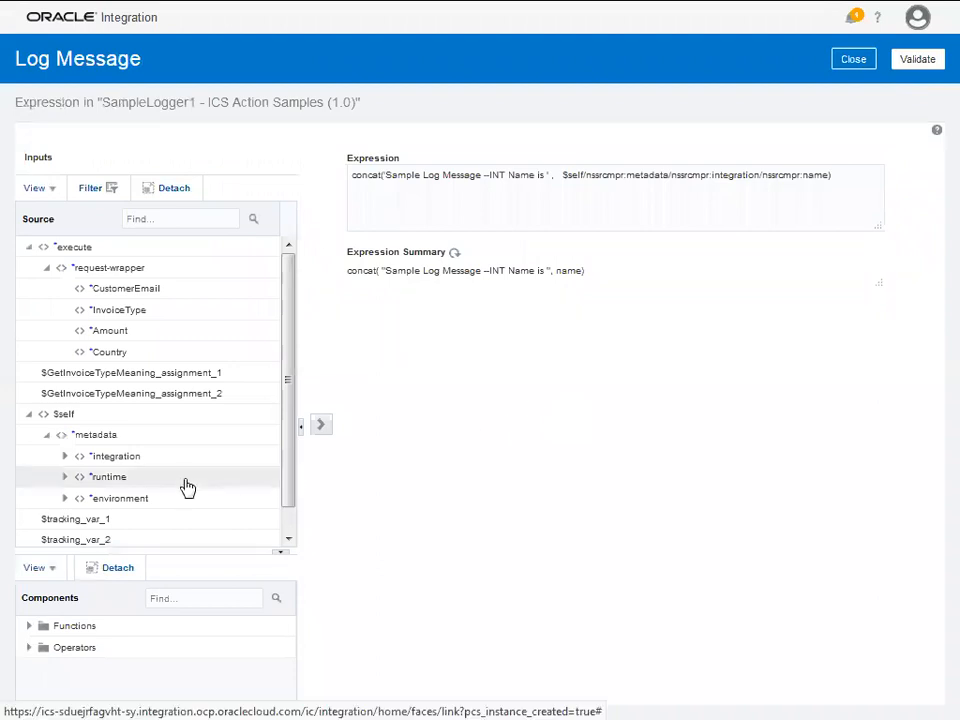
{"action": "scroll", "coordinate": [200, 472], "scroll_direction": "down", "scroll_amount": 1}
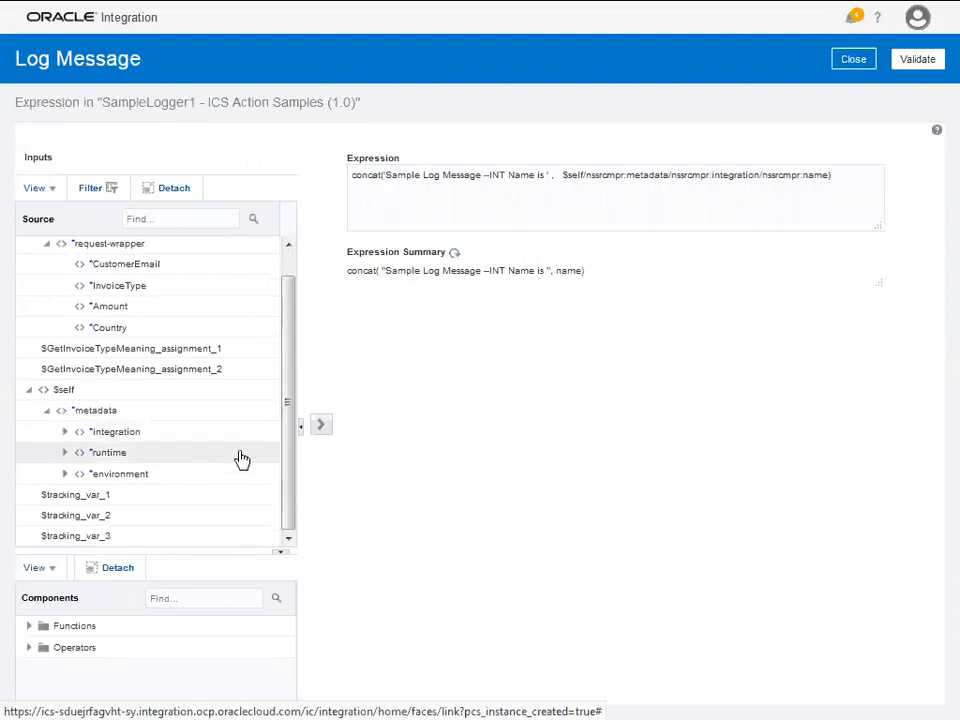
{"action": "left_click", "coordinate": [31, 627]}
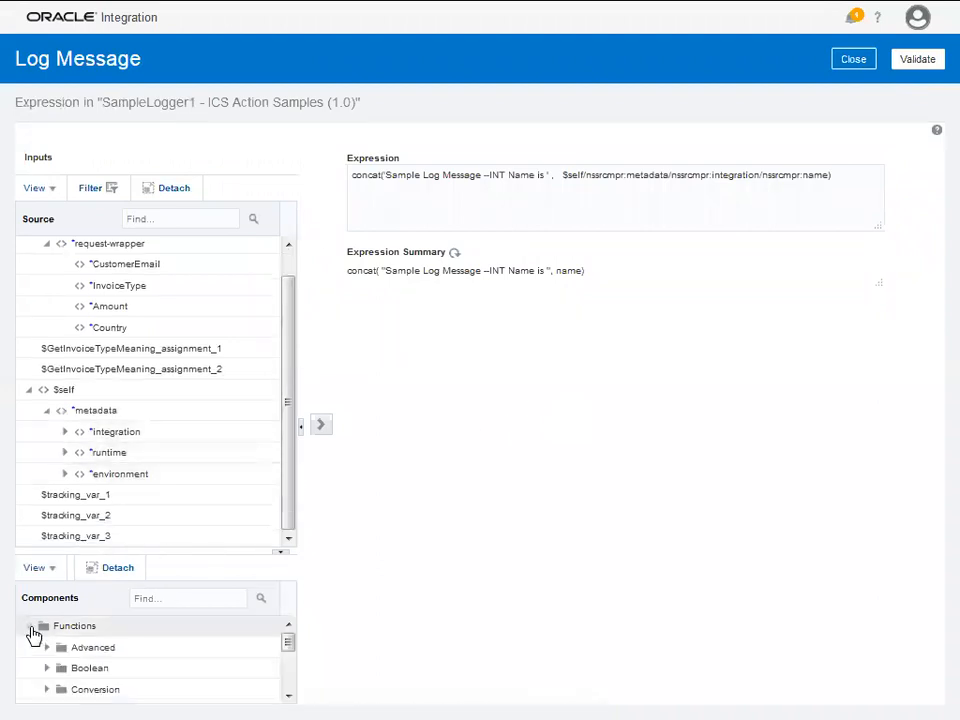
{"action": "left_click_drag", "start_coordinate": [191, 551], "coordinate": [206, 396]}
{"action": "left_click", "coordinate": [45, 549]}
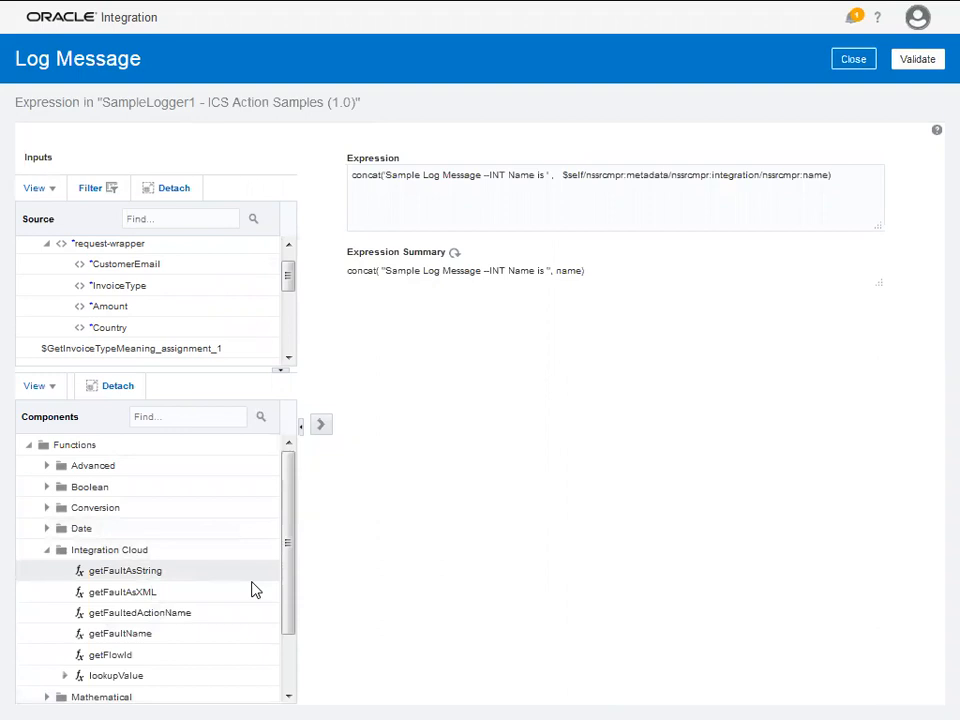
{"action": "scroll", "coordinate": [255, 612], "scroll_direction": "down", "scroll_amount": 1}
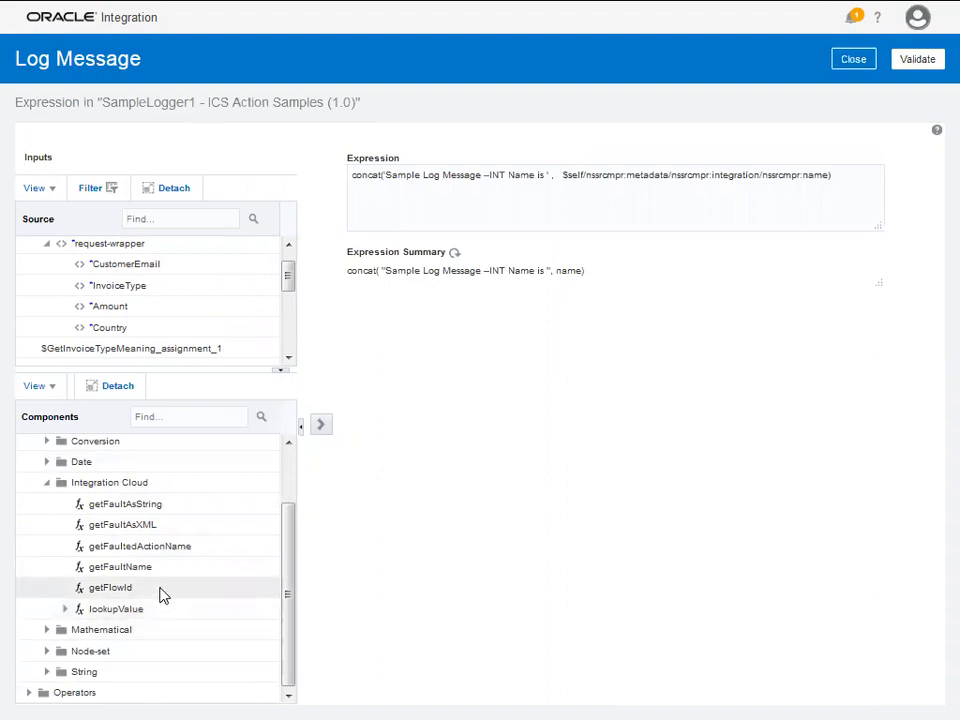
{"action": "mouse_move", "coordinate": [160, 588]}
{"action": "scroll", "coordinate": [164, 586], "scroll_direction": "up", "scroll_amount": 1}
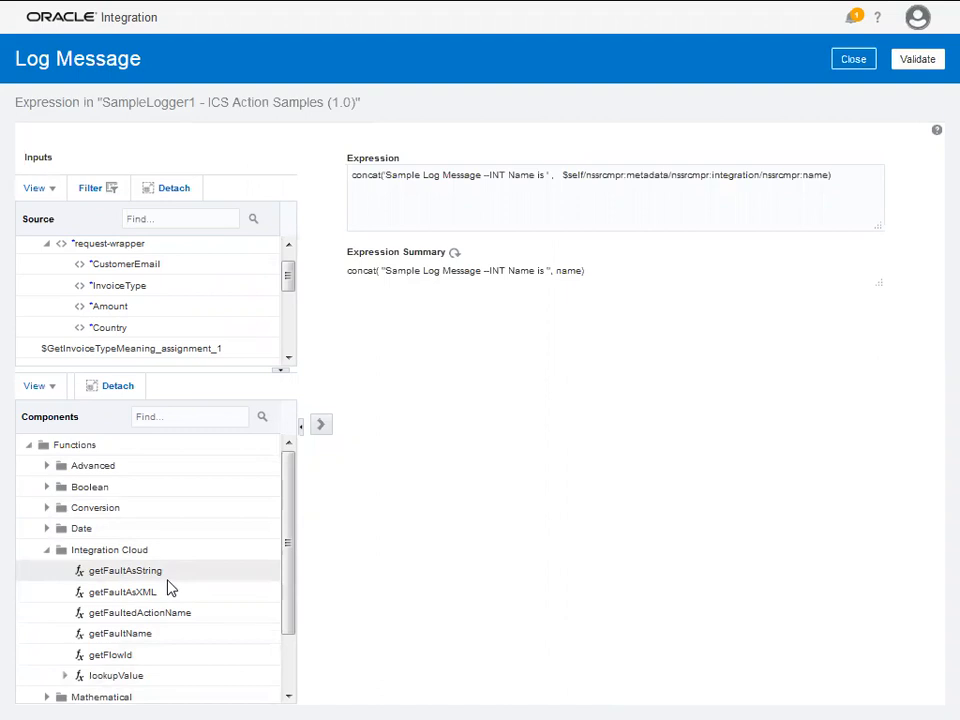
- Collapse Functions to browse the Operators list, then expand Functions again
{"action": "left_click", "coordinate": [30, 448]}
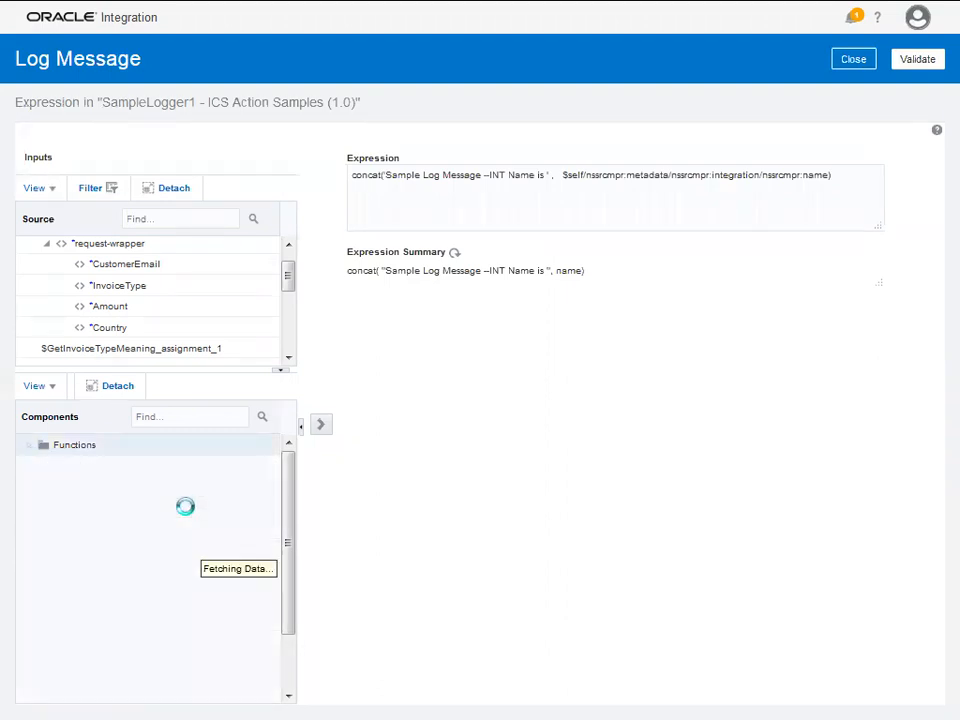
{"action": "left_click", "coordinate": [27, 465]}
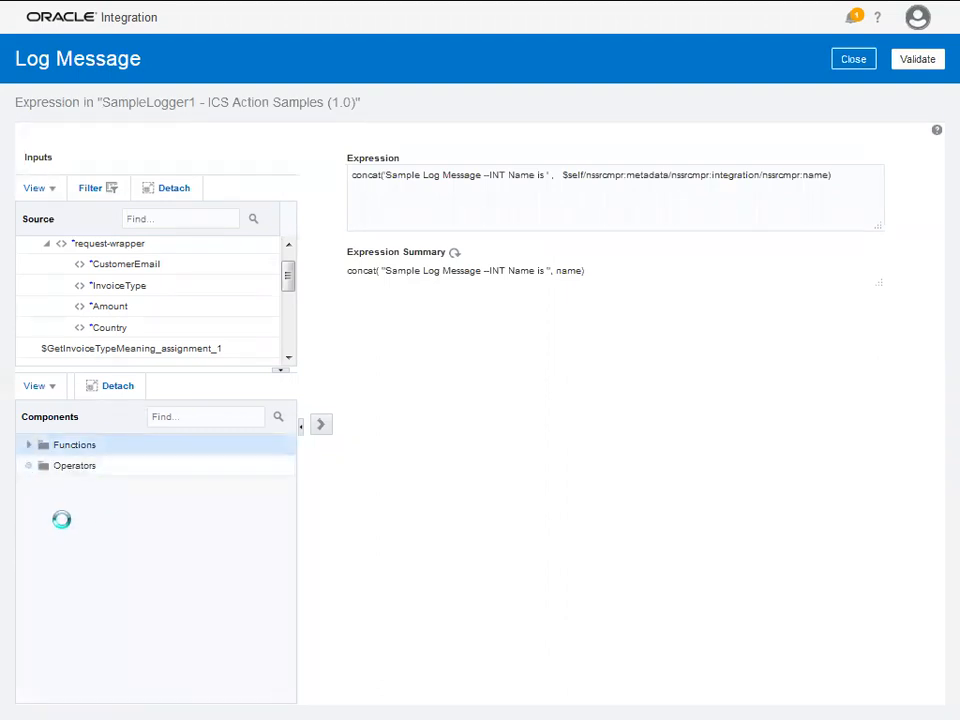
{"action": "scroll", "coordinate": [137, 551], "scroll_direction": "down", "scroll_amount": 2}
{"action": "scroll", "coordinate": [141, 552], "scroll_direction": "up", "scroll_amount": 3}
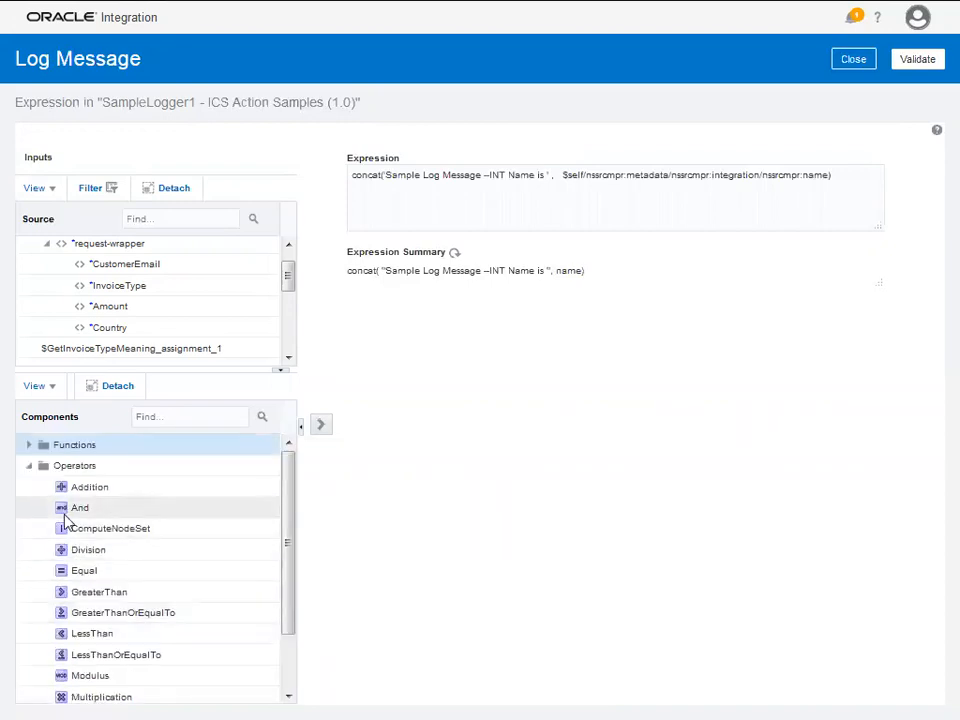
{"action": "left_click", "coordinate": [29, 445]}
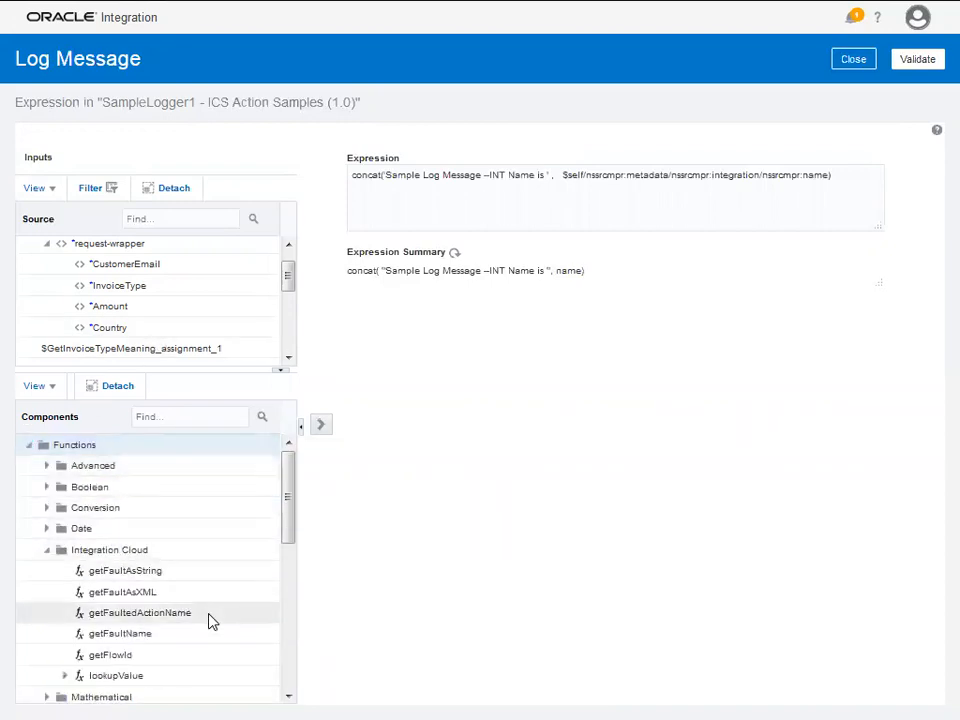
- Expand $self metadata to review the integration, runtime and environment fields
{"action": "scroll", "coordinate": [155, 310], "scroll_direction": "up", "scroll_amount": 1}
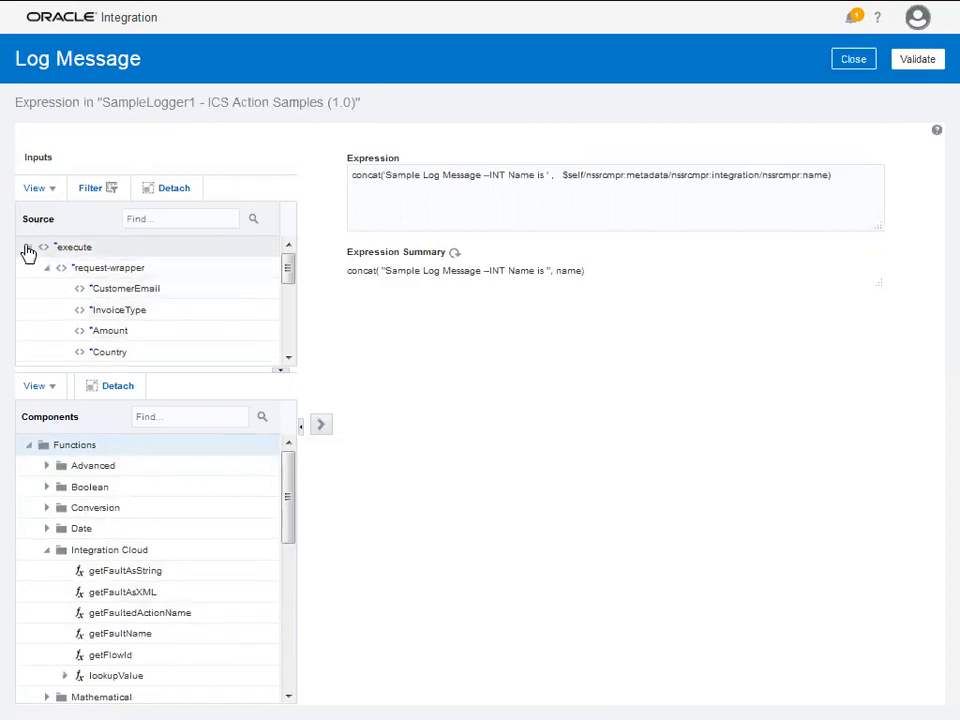
{"action": "scroll", "coordinate": [189, 326], "scroll_direction": "down", "scroll_amount": 10}
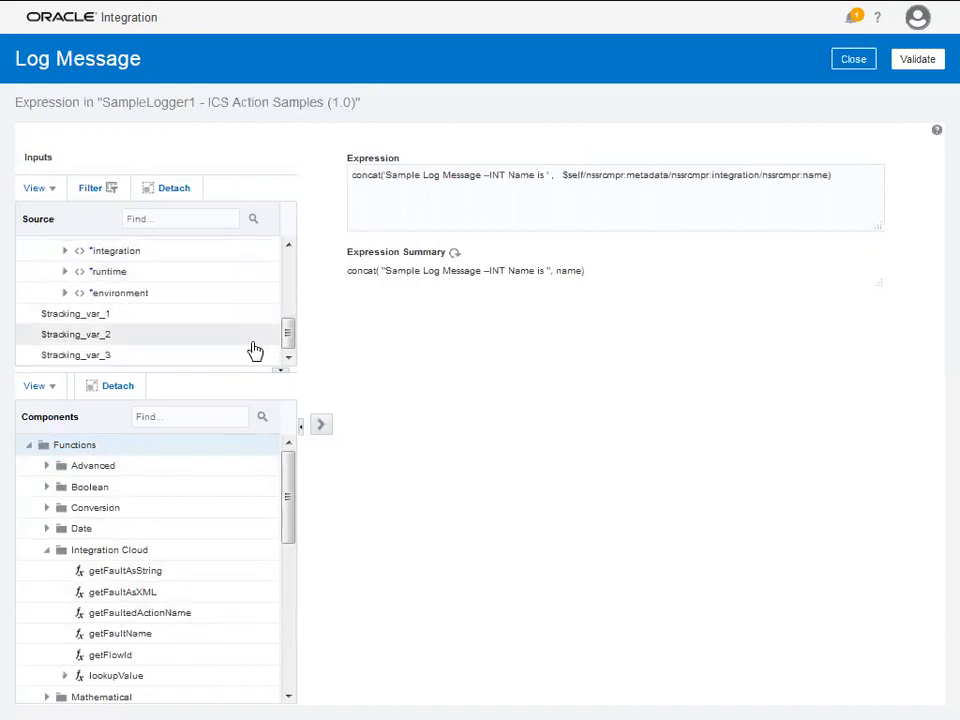
{"action": "scroll", "coordinate": [255, 350], "scroll_direction": "up", "scroll_amount": 2}
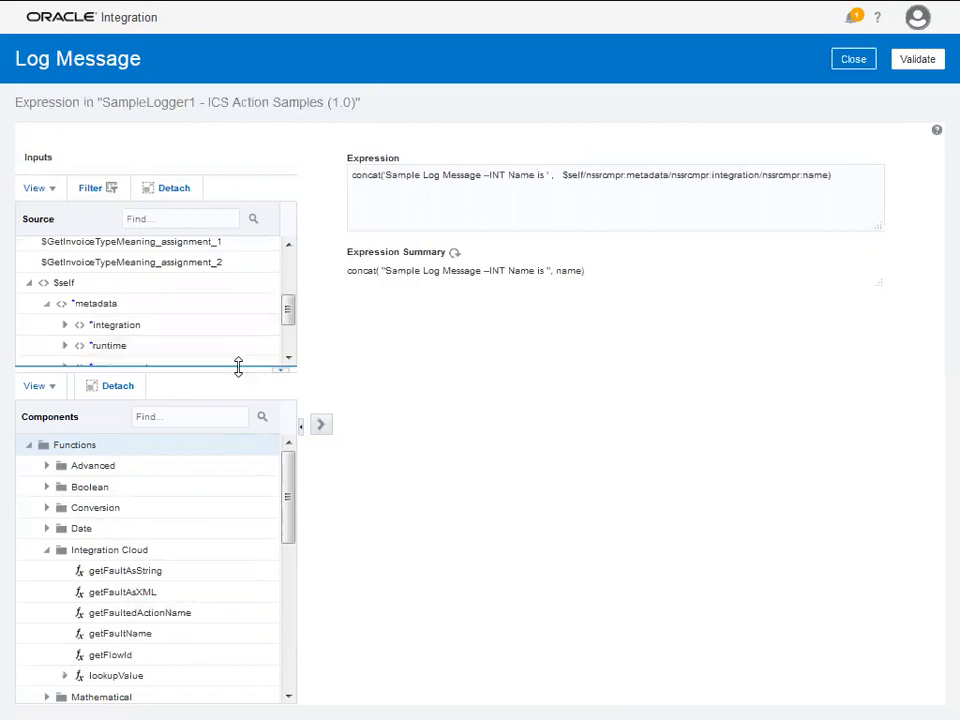
{"action": "left_click_drag", "start_coordinate": [238, 368], "coordinate": [240, 466]}
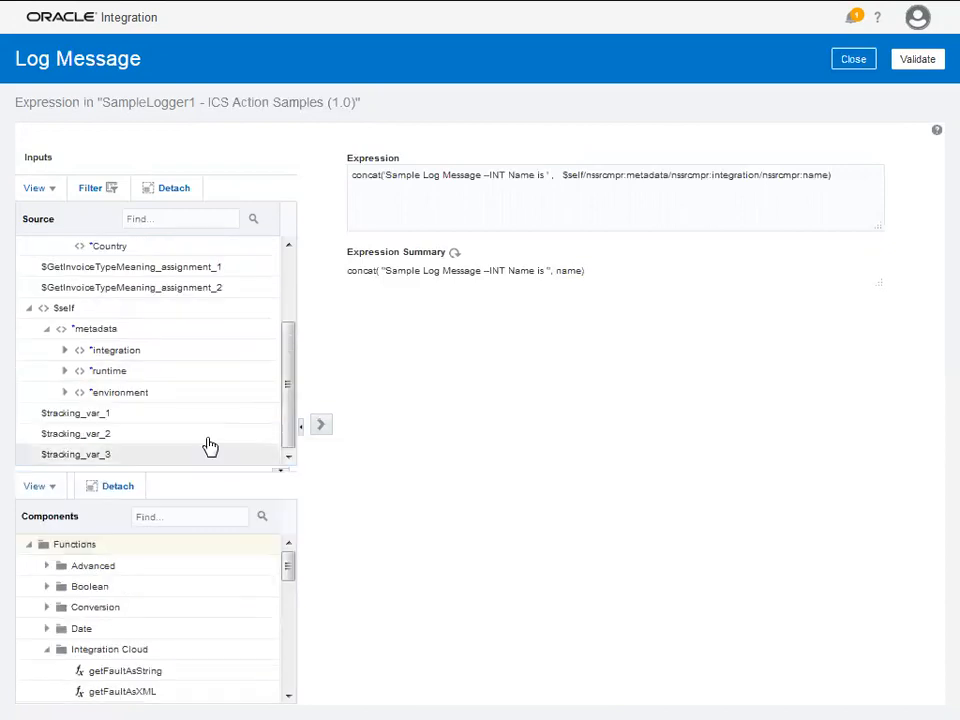
{"action": "left_click", "coordinate": [66, 353]}
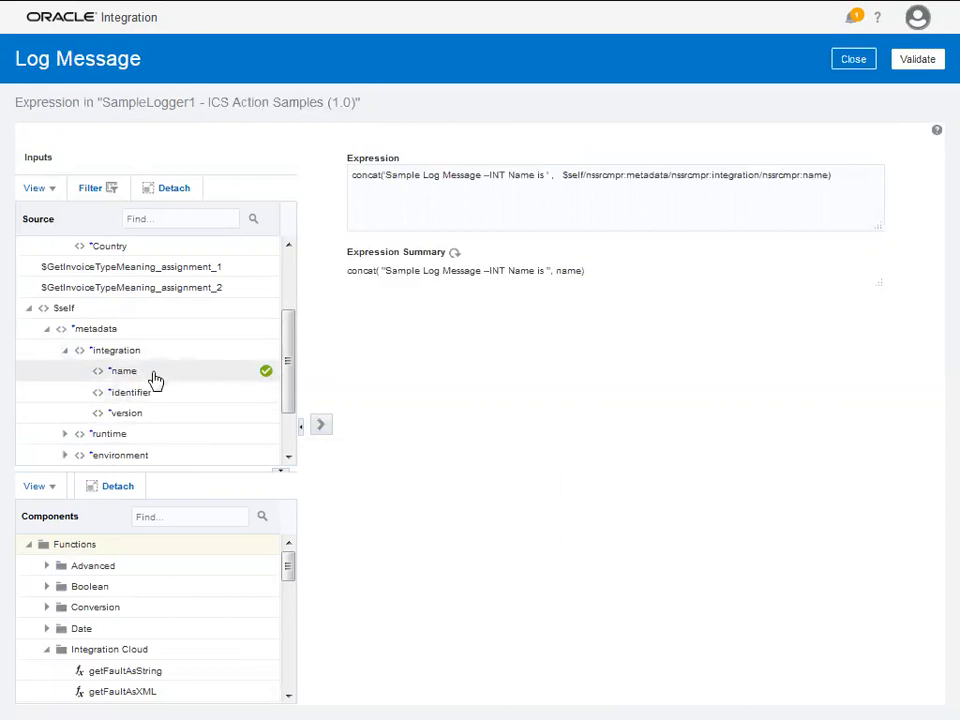
{"action": "scroll", "coordinate": [112, 432], "scroll_direction": "down", "scroll_amount": 2}
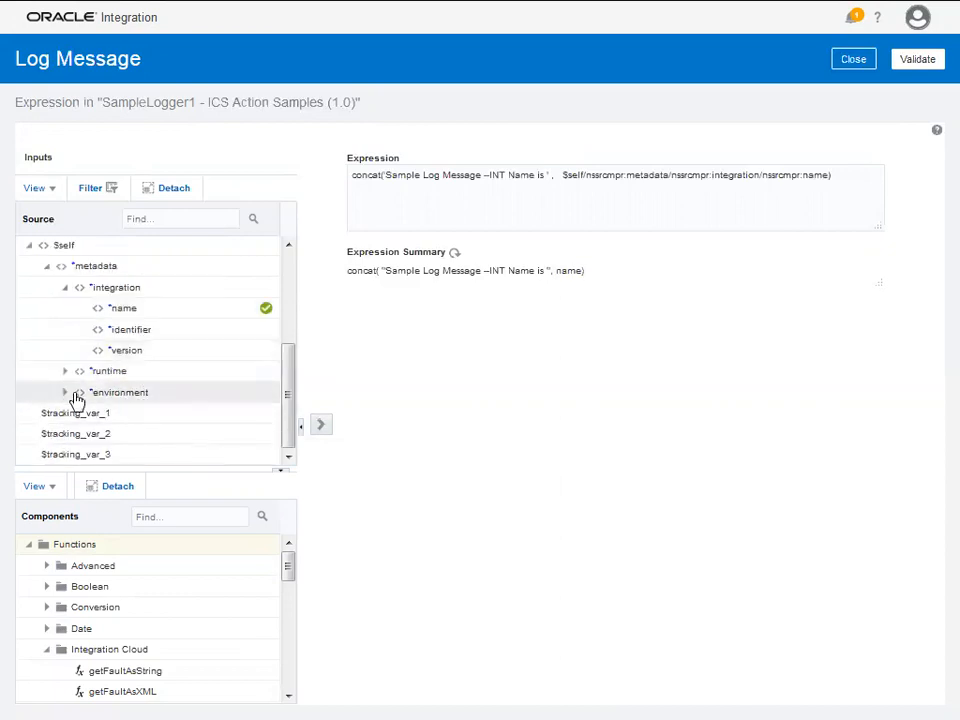
{"action": "double_click", "coordinate": [124, 372]}
{"action": "scroll", "coordinate": [165, 383], "scroll_direction": "down", "scroll_amount": 1}
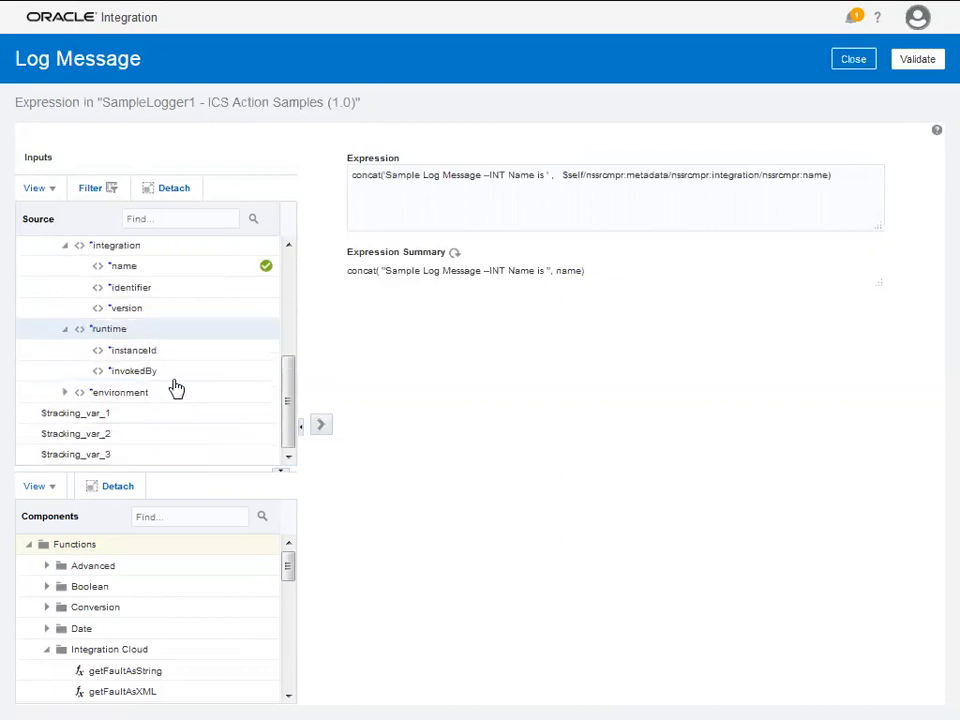
{"action": "double_click", "coordinate": [141, 392]}
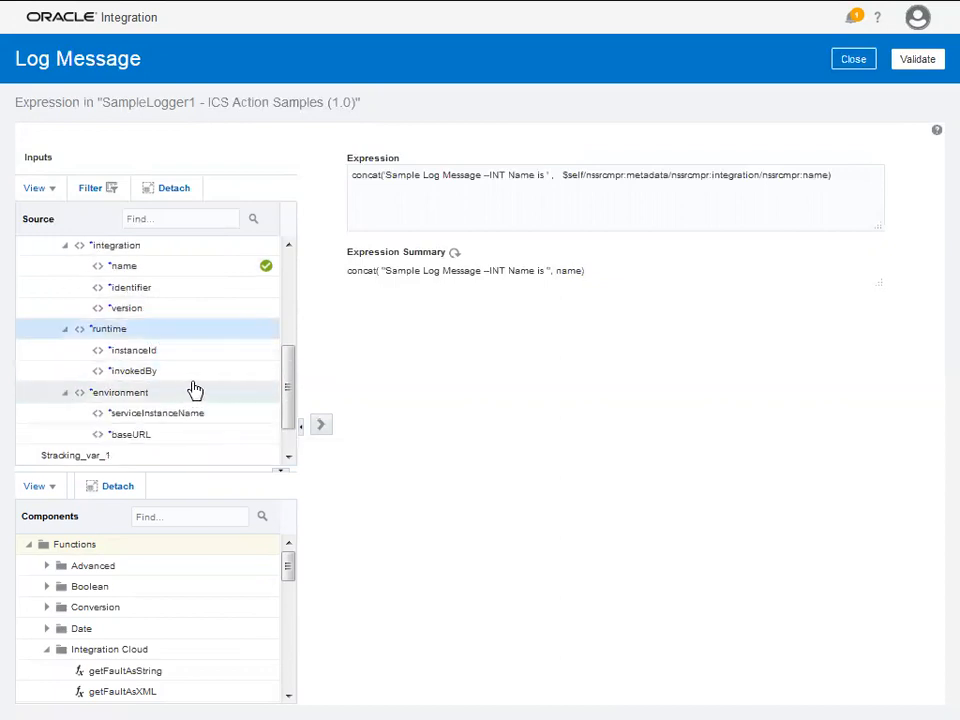
{"action": "scroll", "coordinate": [188, 390], "scroll_direction": "down", "scroll_amount": 1}
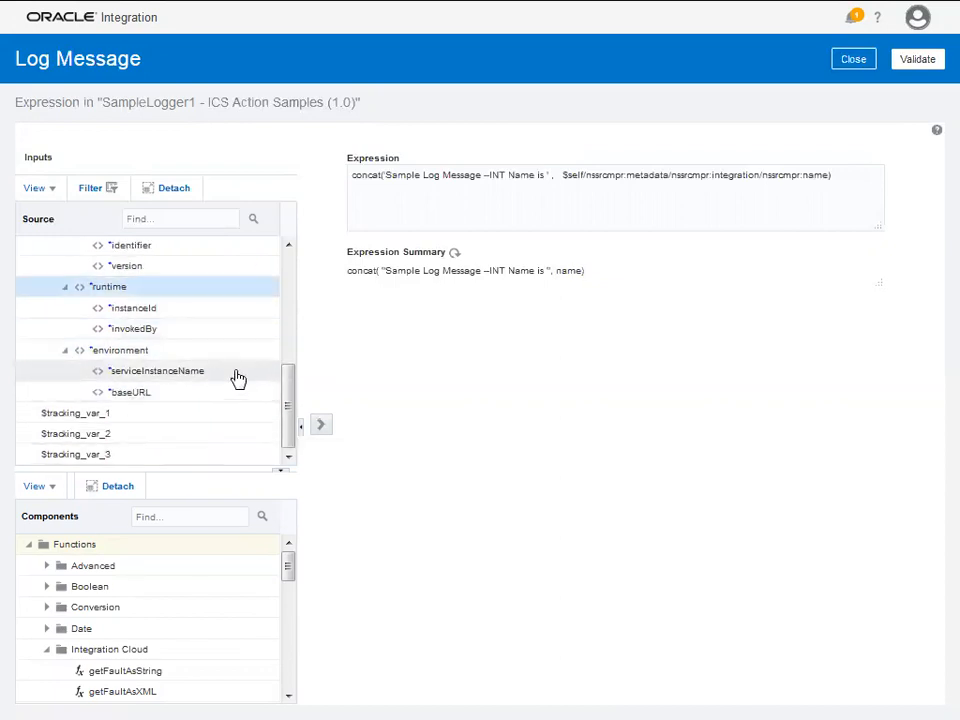
{"action": "scroll", "coordinate": [127, 338], "scroll_direction": "up", "scroll_amount": 2}
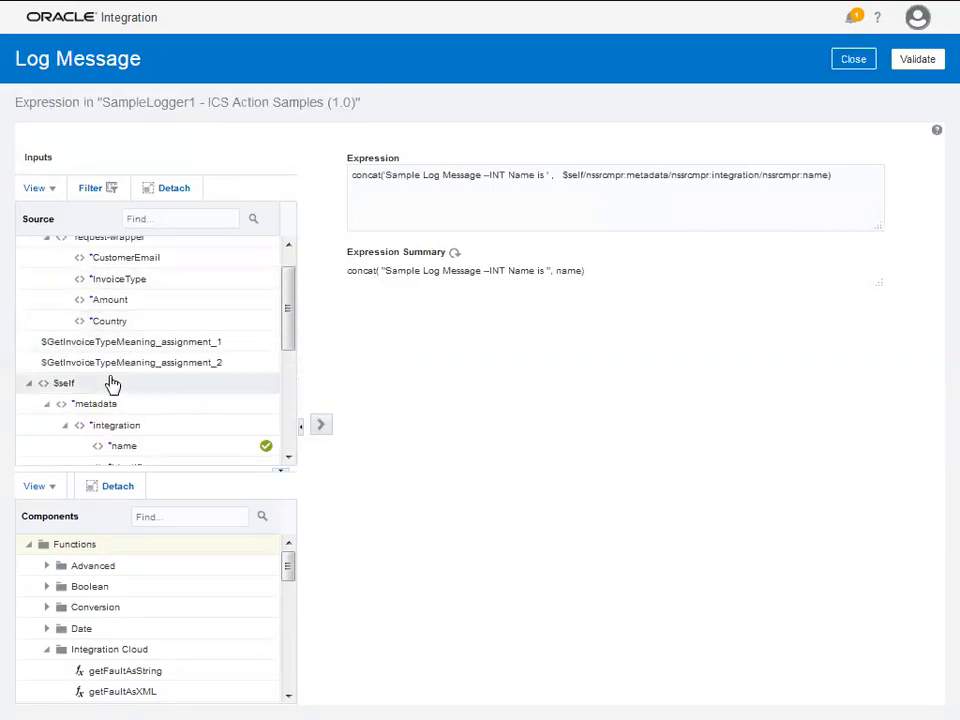
{"action": "scroll", "coordinate": [120, 330], "scroll_direction": "up", "scroll_amount": 1}
{"action": "scroll", "coordinate": [140, 330], "scroll_direction": "down", "scroll_amount": 2}
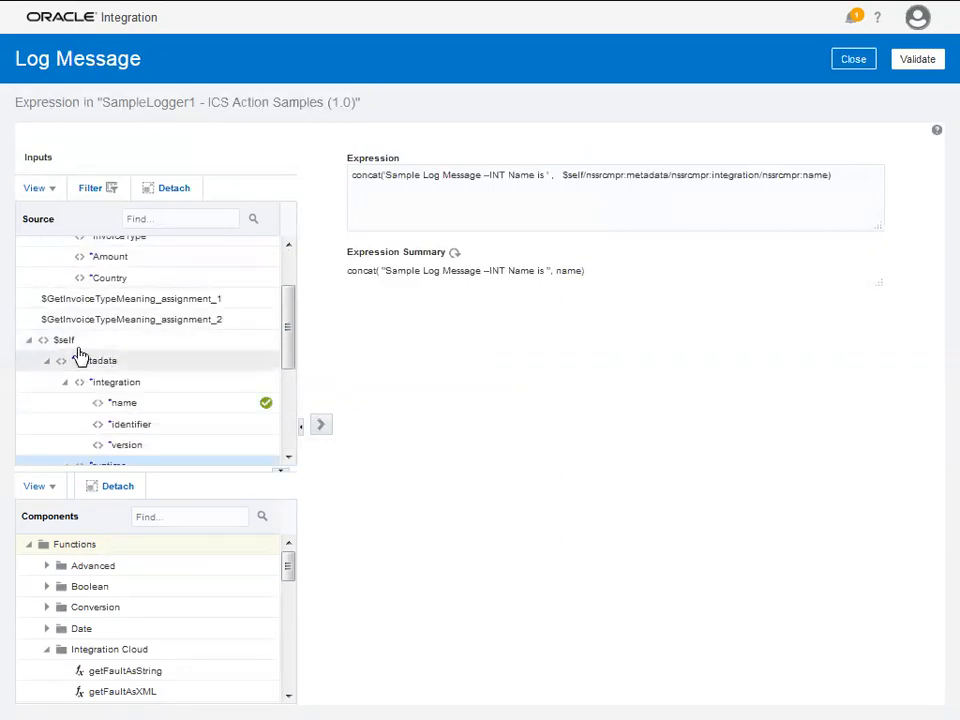
- Validate the unchanged log message and SampleLogger1 logger, then return to the canvas
{"action": "left_click", "coordinate": [916, 60]}
{"action": "left_click", "coordinate": [851, 92]}
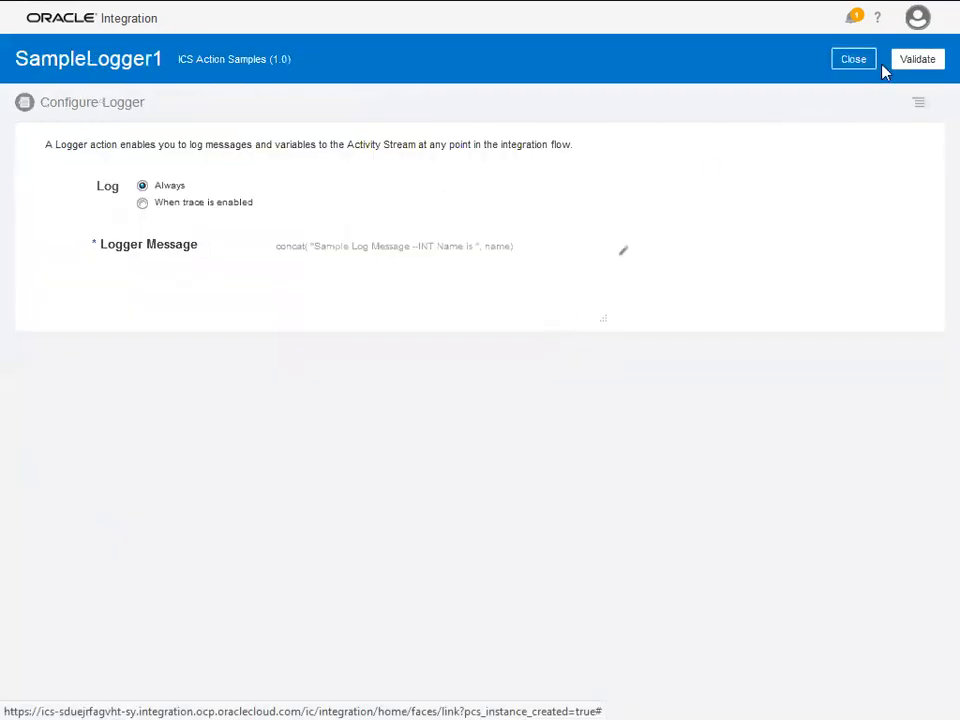
{"action": "left_click", "coordinate": [918, 60]}
{"action": "left_click", "coordinate": [852, 91]}
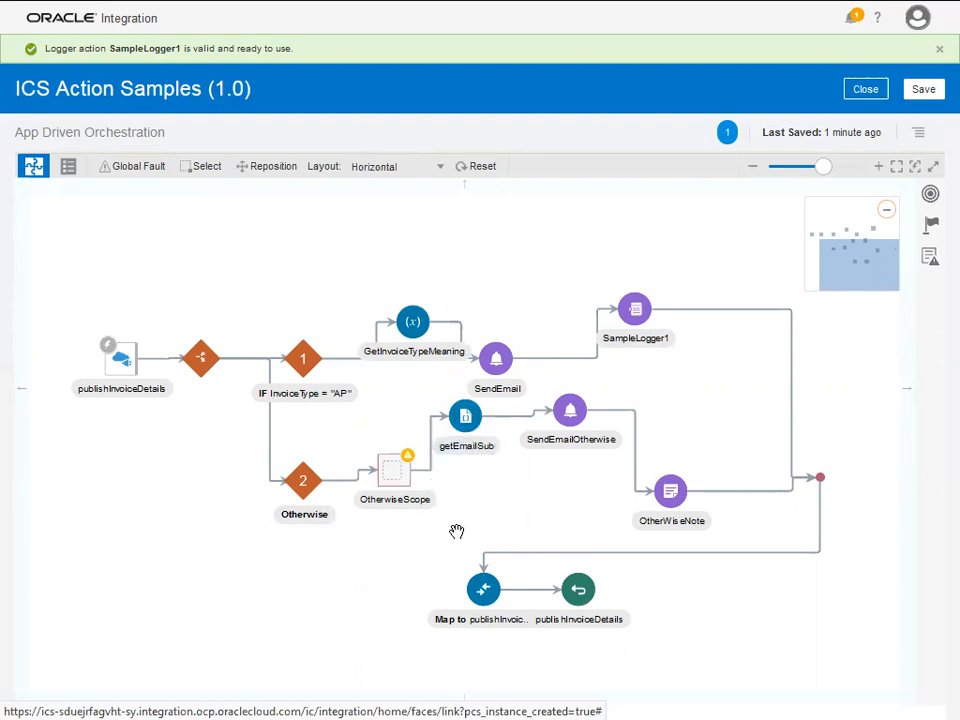
- Move getEmailSub down level with OtherwiseScope, then bring up the Alt+Tab window switcher
{"action": "left_click_drag", "start_coordinate": [469, 428], "coordinate": [470, 460]}
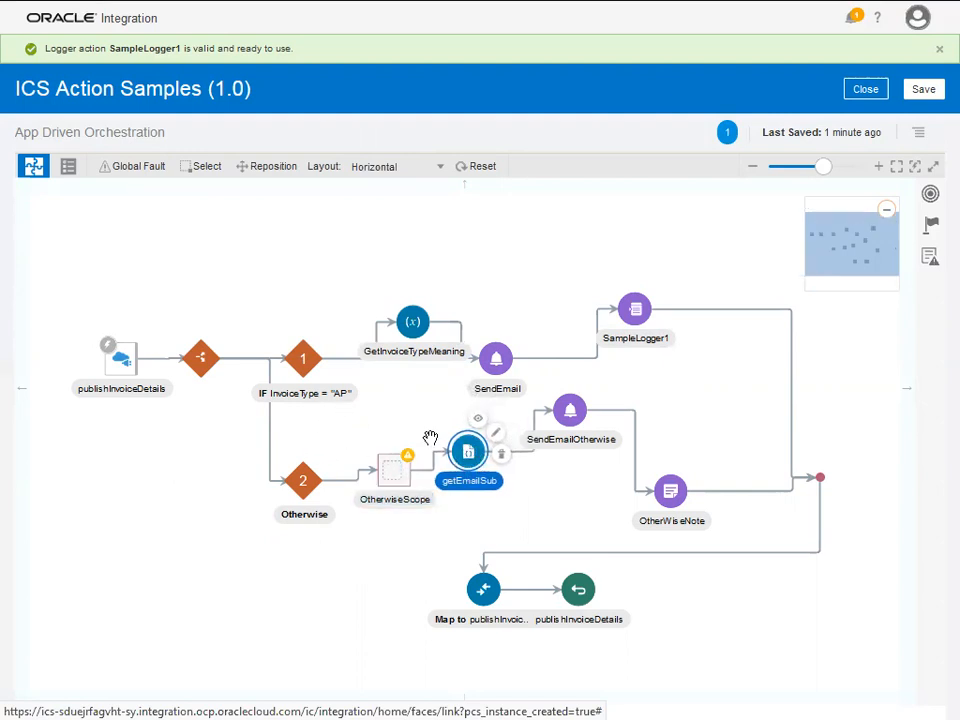
{"action": "key", "text": "alt+Tab"}
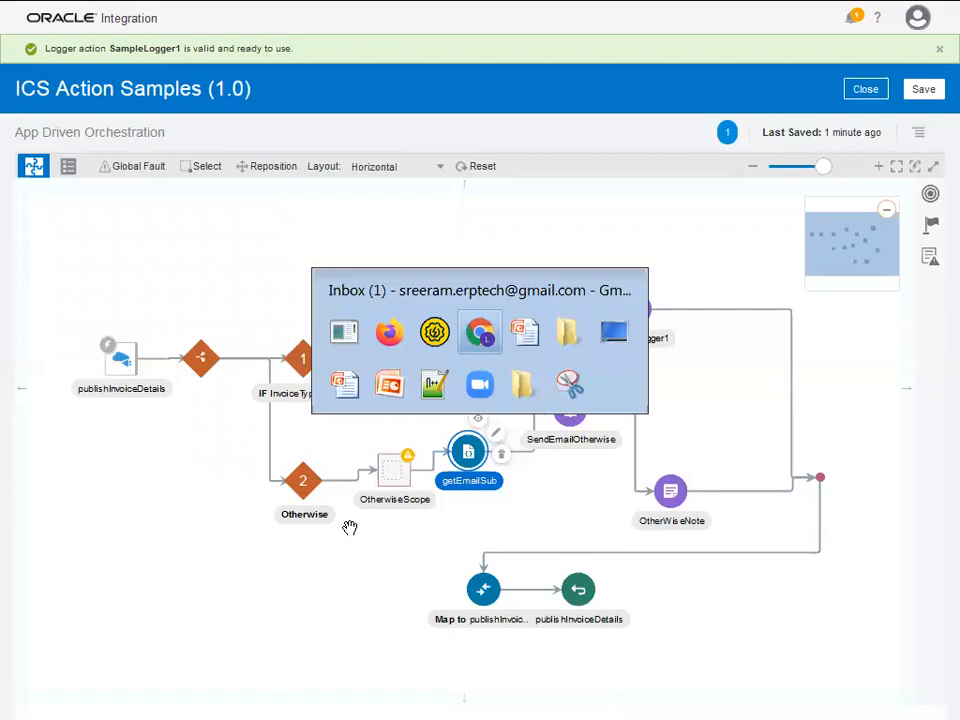
- In Notepad++, show InvoiceTypeEmailSubject.js and highlight its AP check, Invoice subject and emailSubject uses
{"action": "key", "text": "alt+Tab"}
{"action": "key", "text": "alt+Tab"}
{"action": "key", "text": "alt+Tab"}
{"action": "key", "text": "alt+Tab"}
{"action": "key", "text": "alt+Tab"}
{"action": "key", "text": "alt+Tab"}
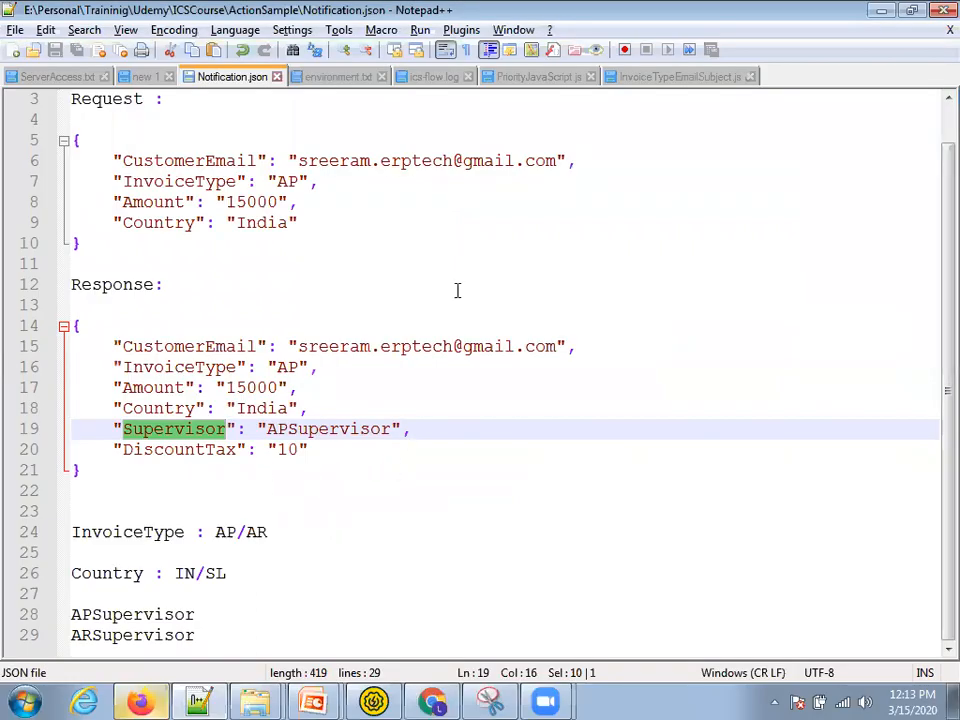
{"action": "left_click", "coordinate": [665, 77]}
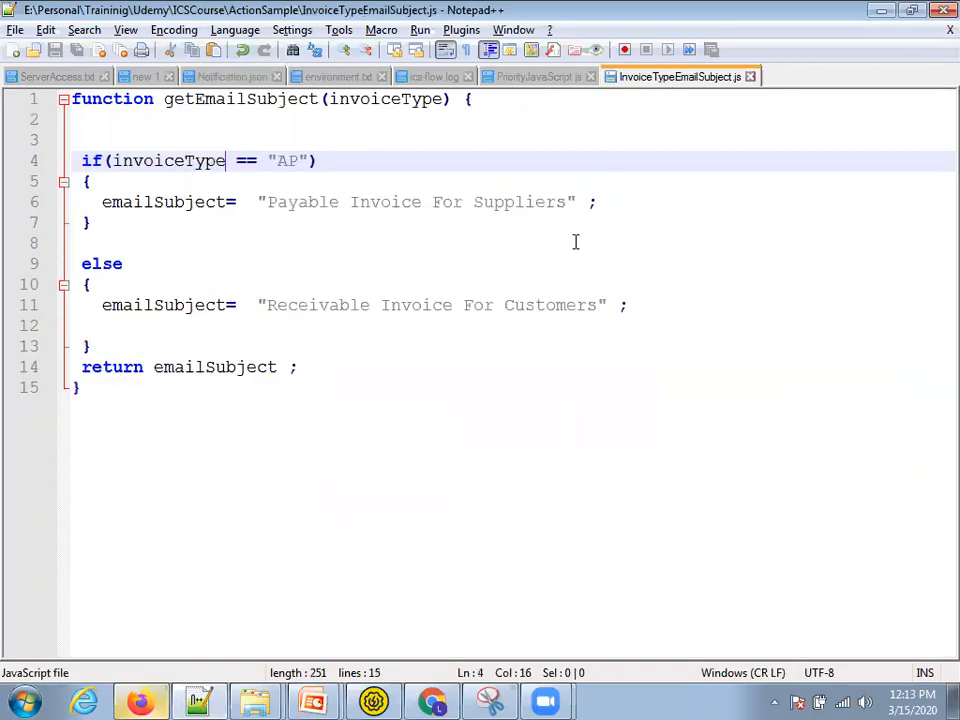
{"action": "scroll", "coordinate": [654, 206], "scroll_direction": "up", "scroll_amount": 2}
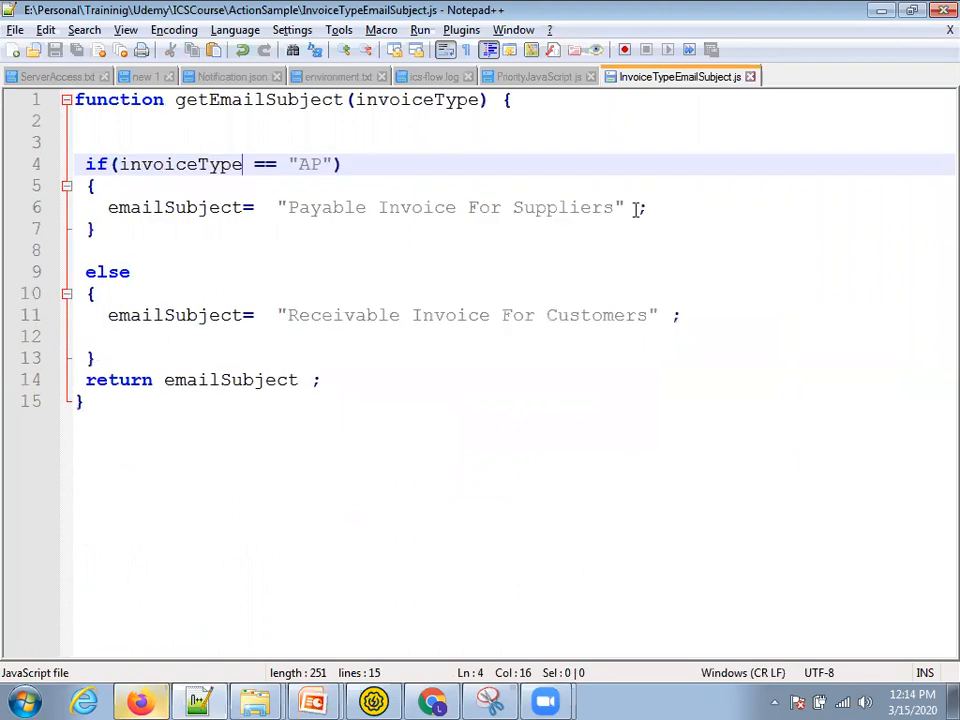
{"action": "double_click", "coordinate": [326, 165]}
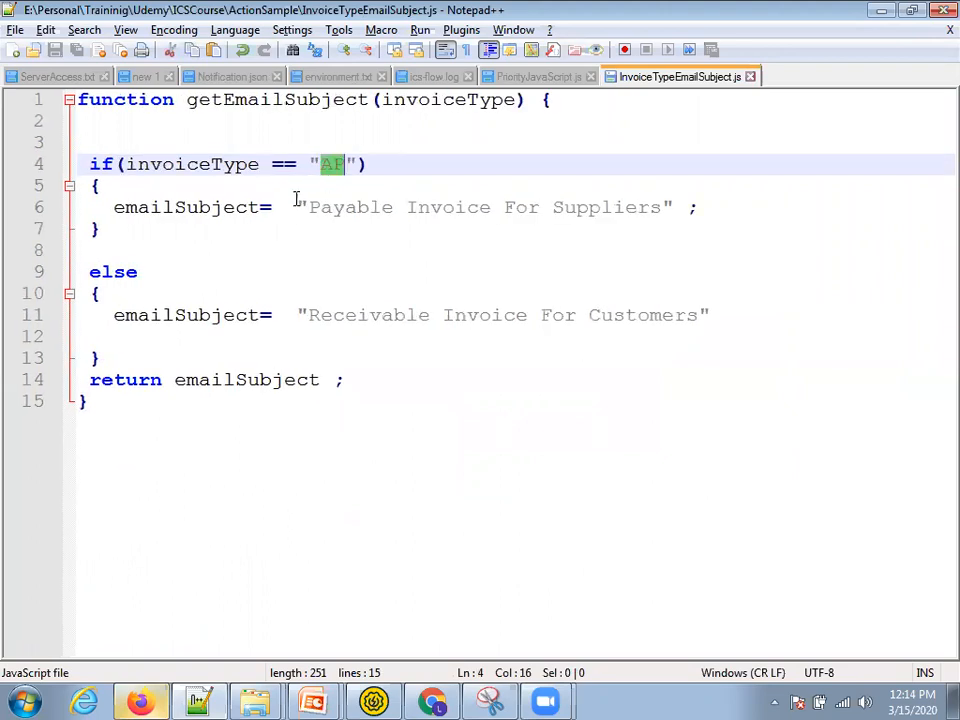
{"action": "double_click", "coordinate": [435, 212]}
{"action": "left_click", "coordinate": [281, 346]}
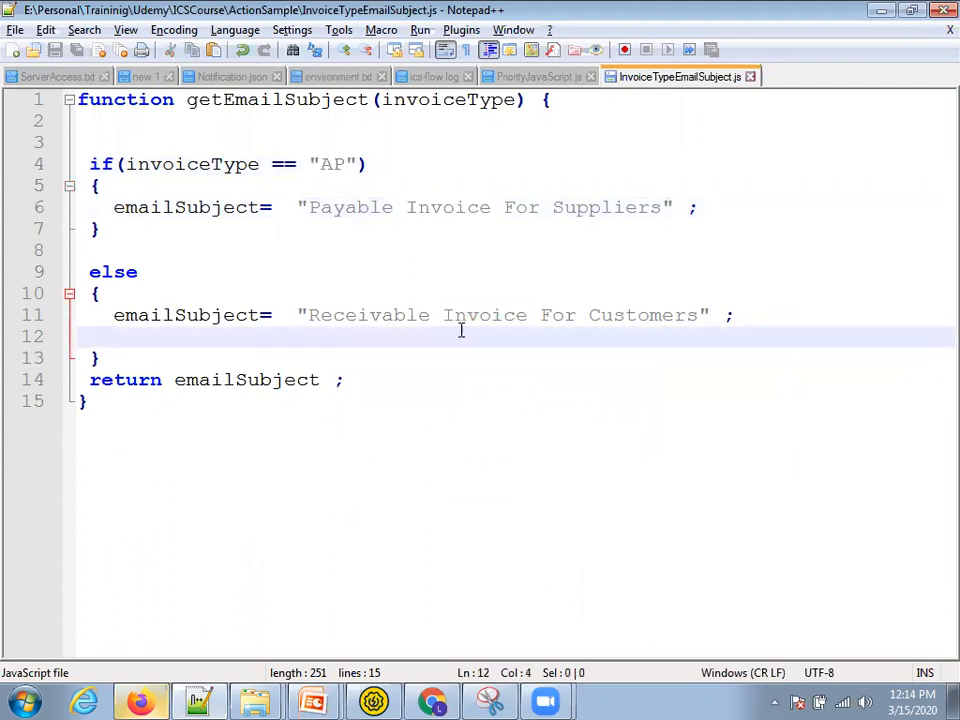
{"action": "double_click", "coordinate": [246, 318]}
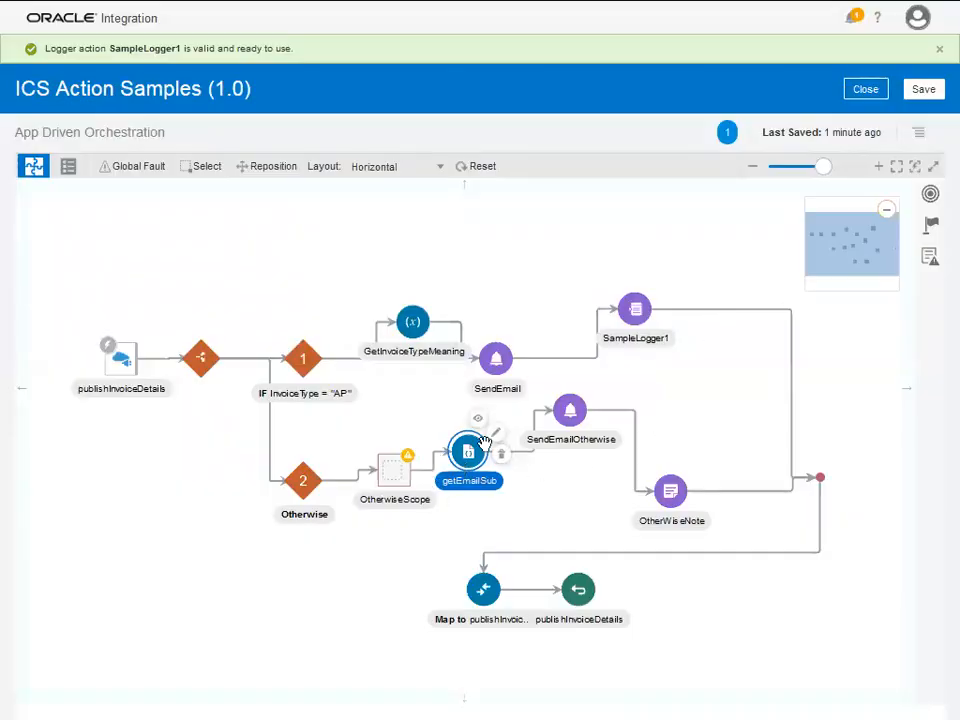
- Move SendEmail onto the upper branch, check OtherWiseNote, and open the Map to publishInvoiceDetails mapping
{"action": "left_click", "coordinate": [505, 354]}
{"action": "left_click_drag", "start_coordinate": [508, 352], "coordinate": [544, 297]}
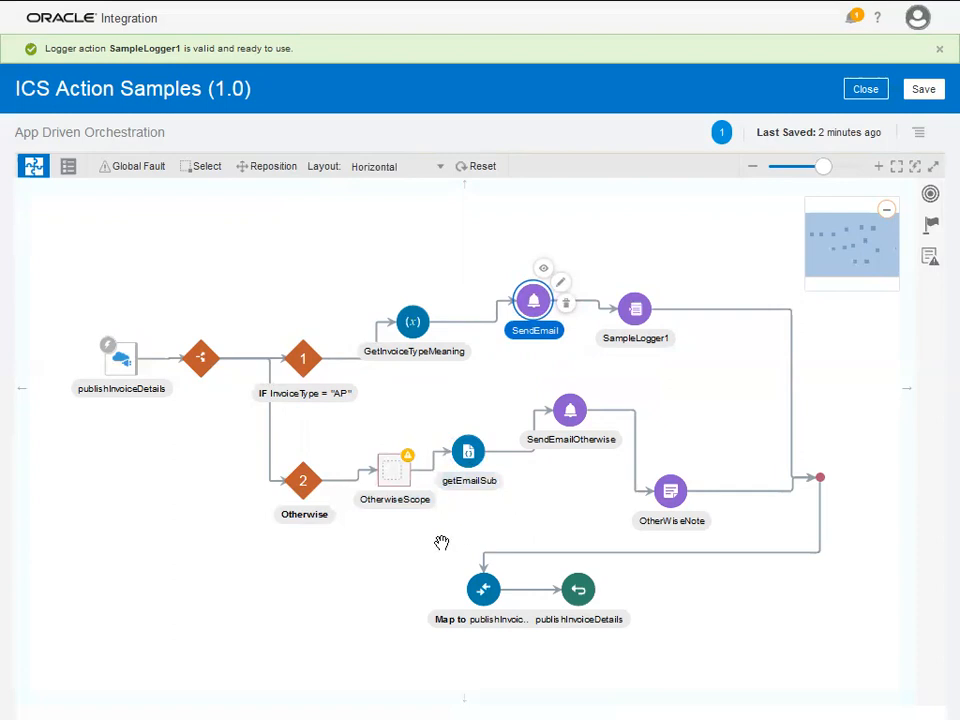
{"action": "left_click", "coordinate": [668, 492]}
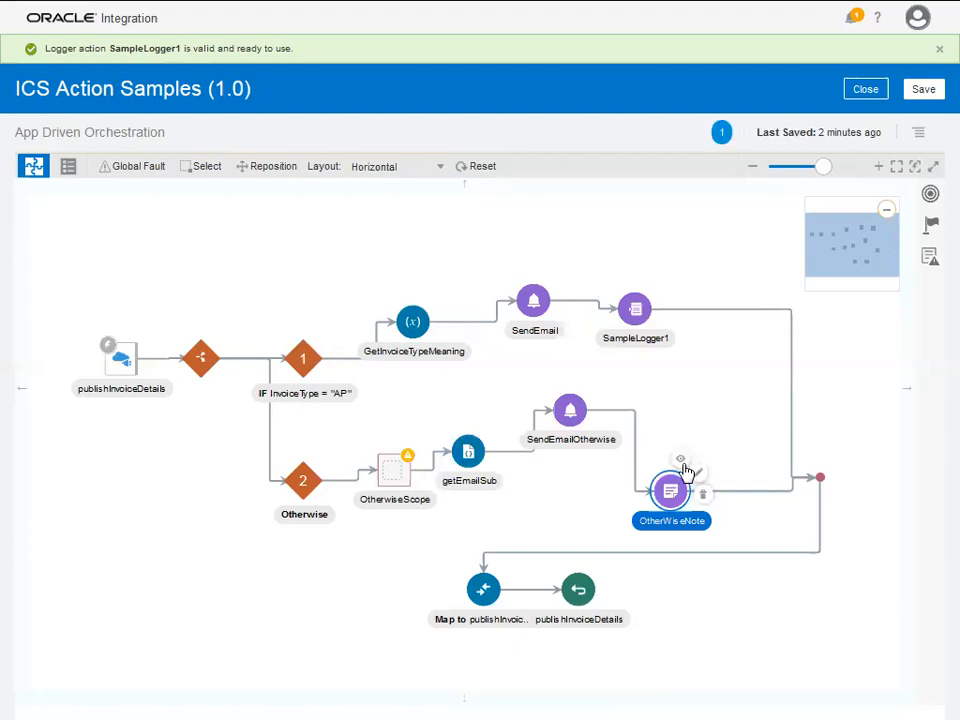
{"action": "left_click", "coordinate": [703, 480]}
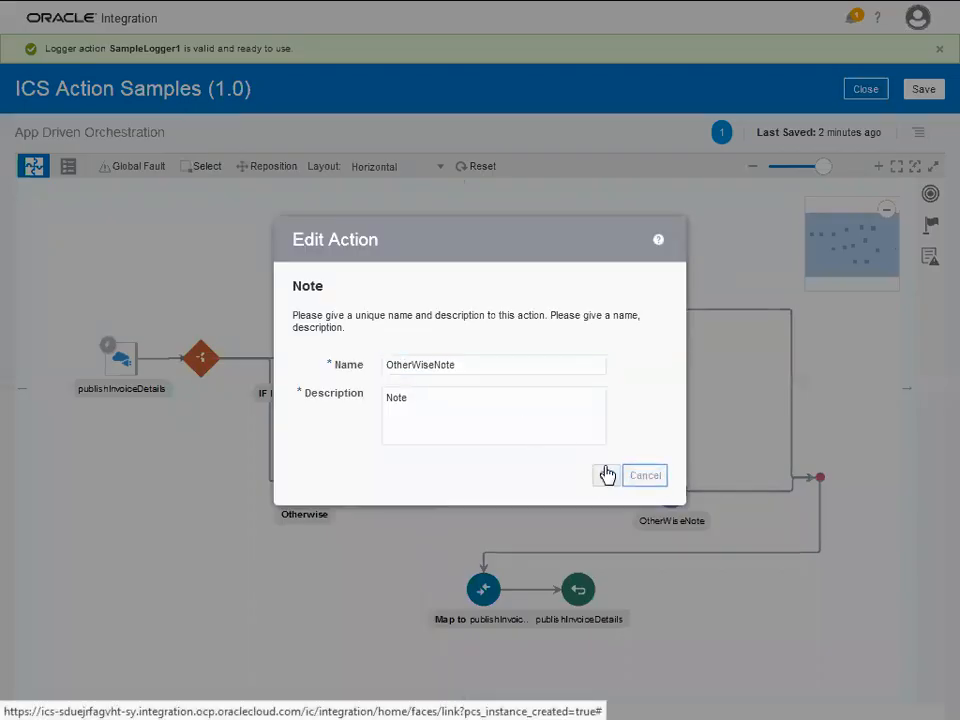
{"action": "left_click", "coordinate": [606, 475]}
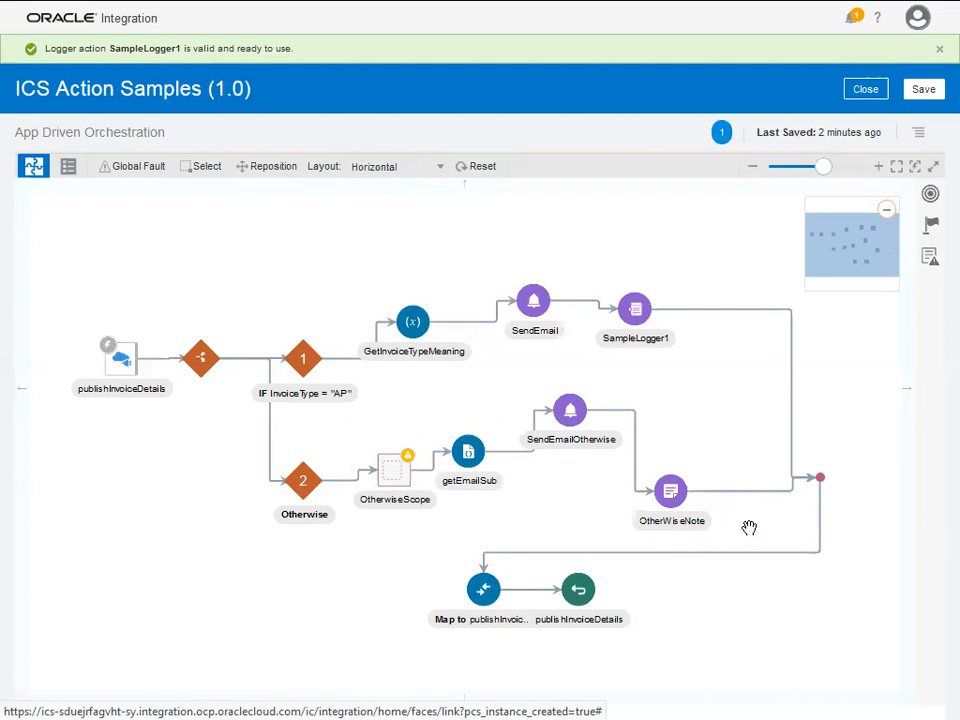
{"action": "left_click", "coordinate": [482, 592]}
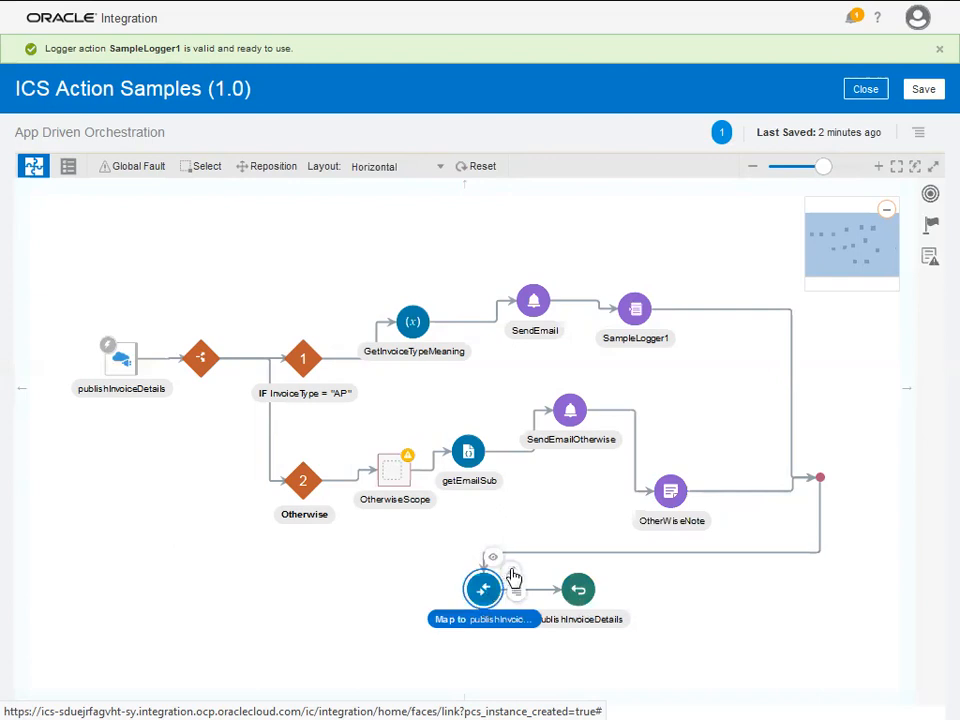
{"action": "left_click", "coordinate": [512, 577]}
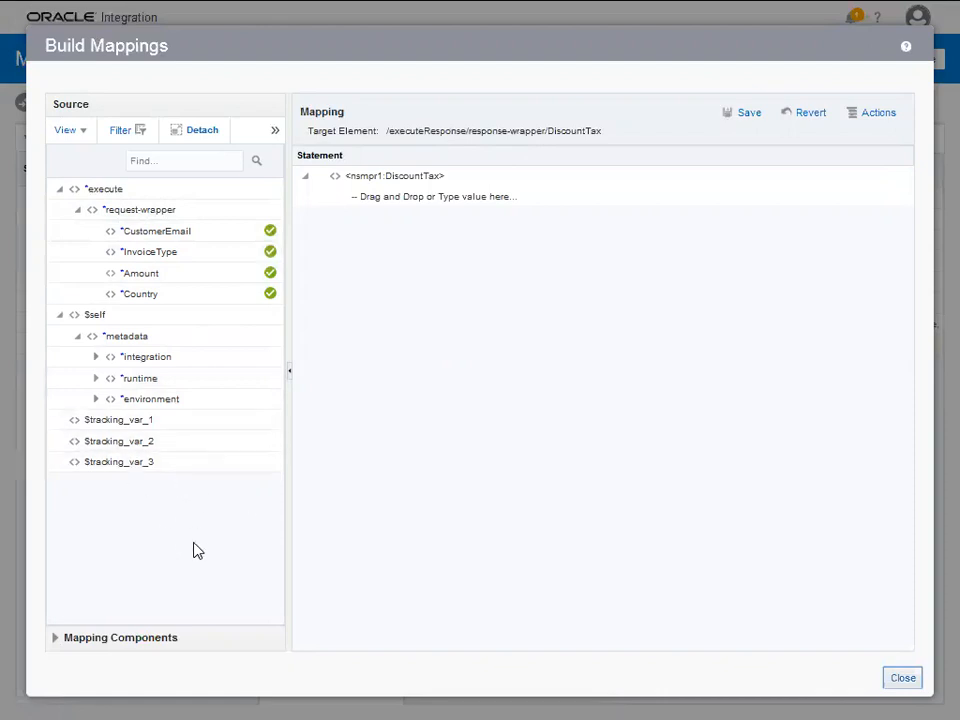
- Drag the Integration Cloud lookupValue function onto the DiscountTax mapping statement
{"action": "left_click", "coordinate": [56, 638]}
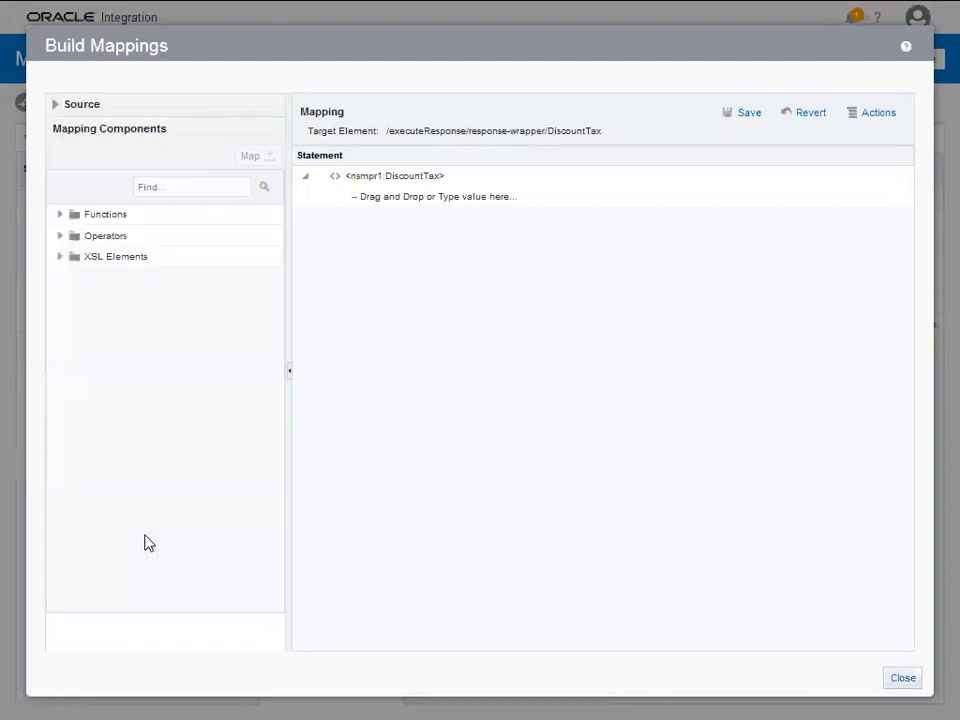
{"action": "left_click", "coordinate": [60, 216]}
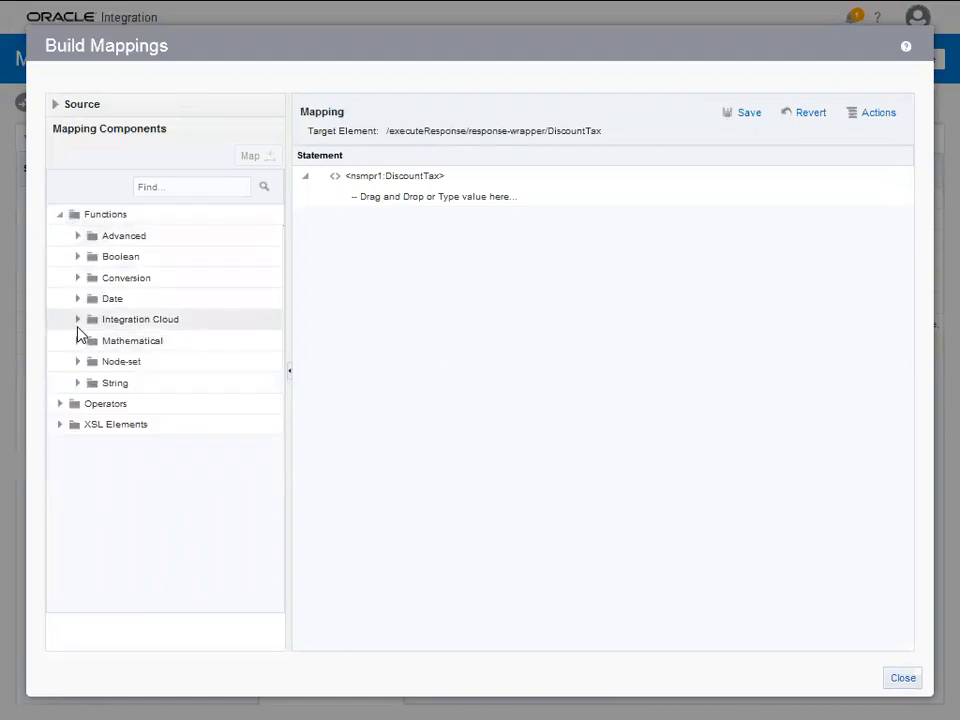
{"action": "left_click", "coordinate": [78, 322]}
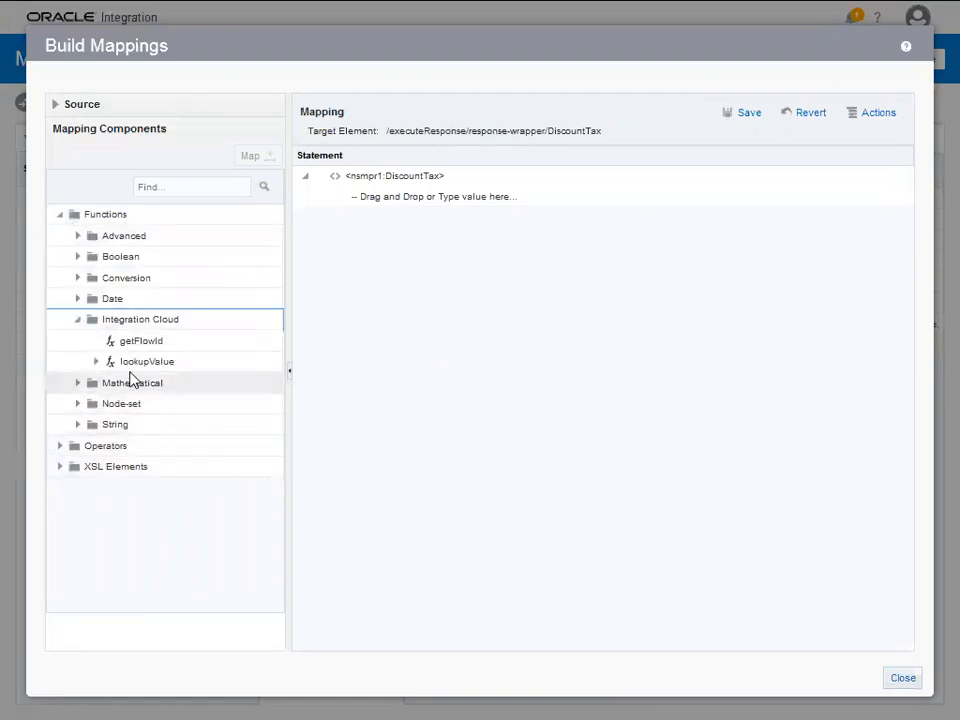
{"action": "left_click_drag", "start_coordinate": [130, 370], "coordinate": [456, 206]}
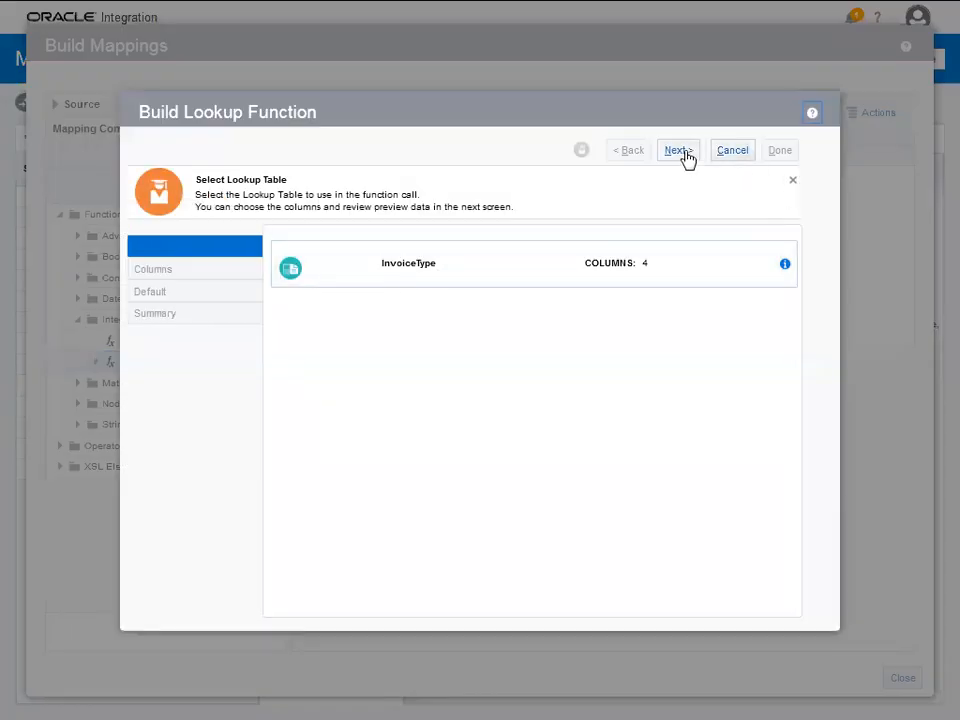
- Build the lookup on table InvoiceType, source Code to target Domain_Name_4, with default 'AP'
{"action": "left_click", "coordinate": [399, 271]}
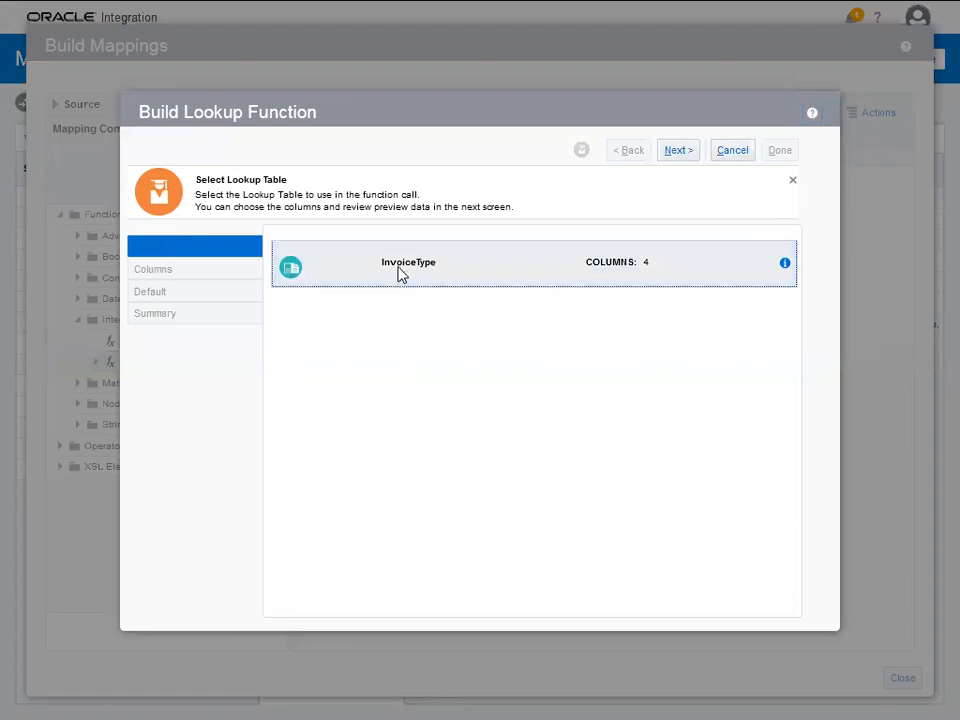
{"action": "left_click", "coordinate": [677, 151]}
{"action": "left_click", "coordinate": [365, 305]}
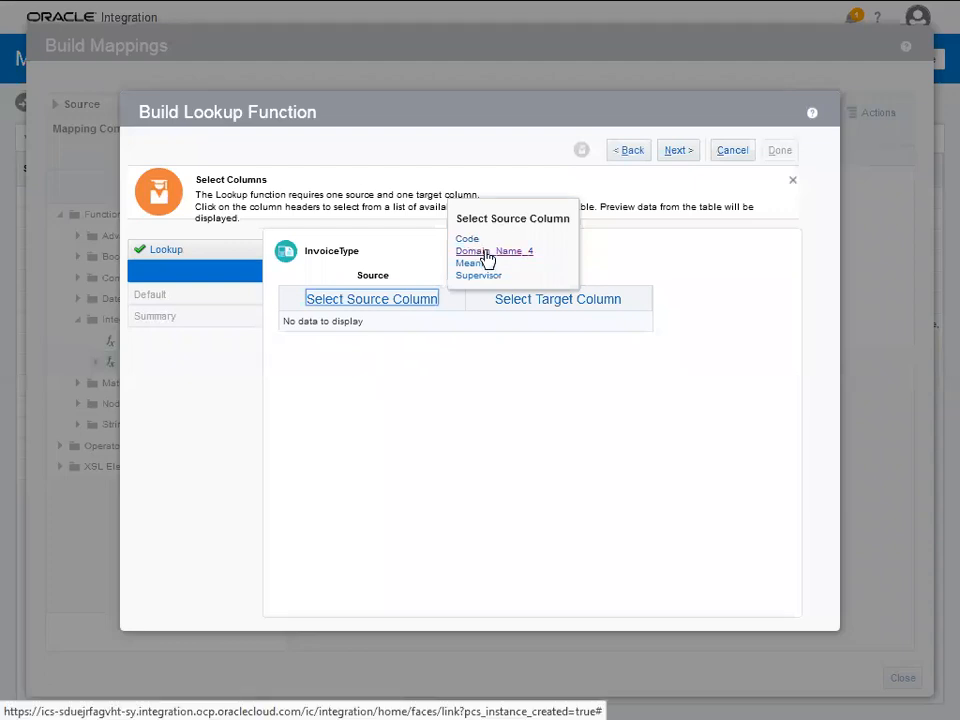
{"action": "left_click", "coordinate": [472, 240]}
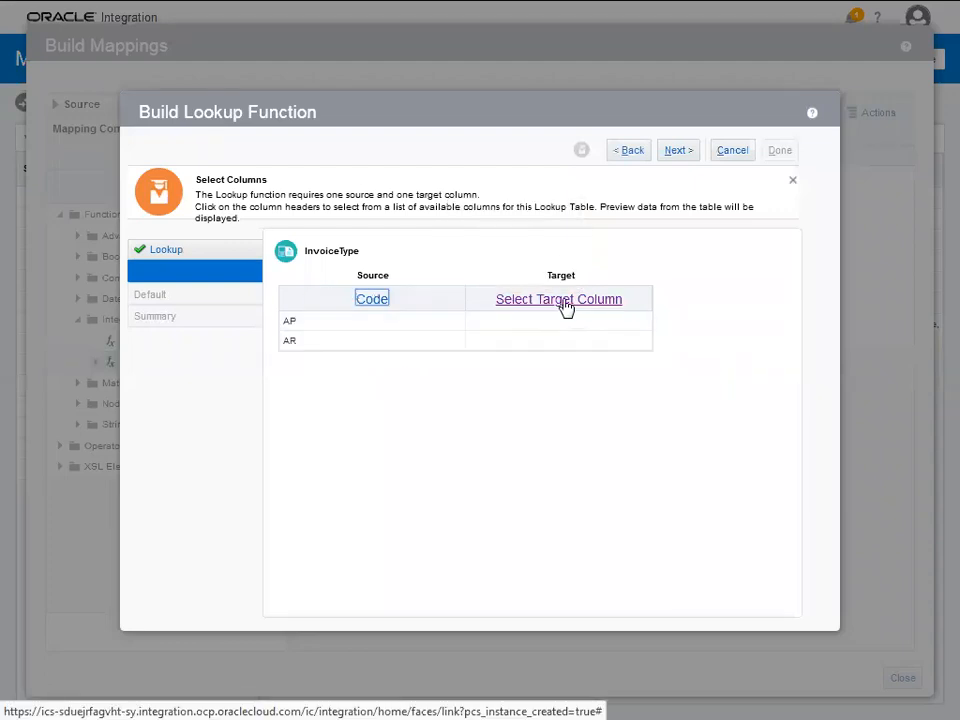
{"action": "left_click", "coordinate": [563, 300]}
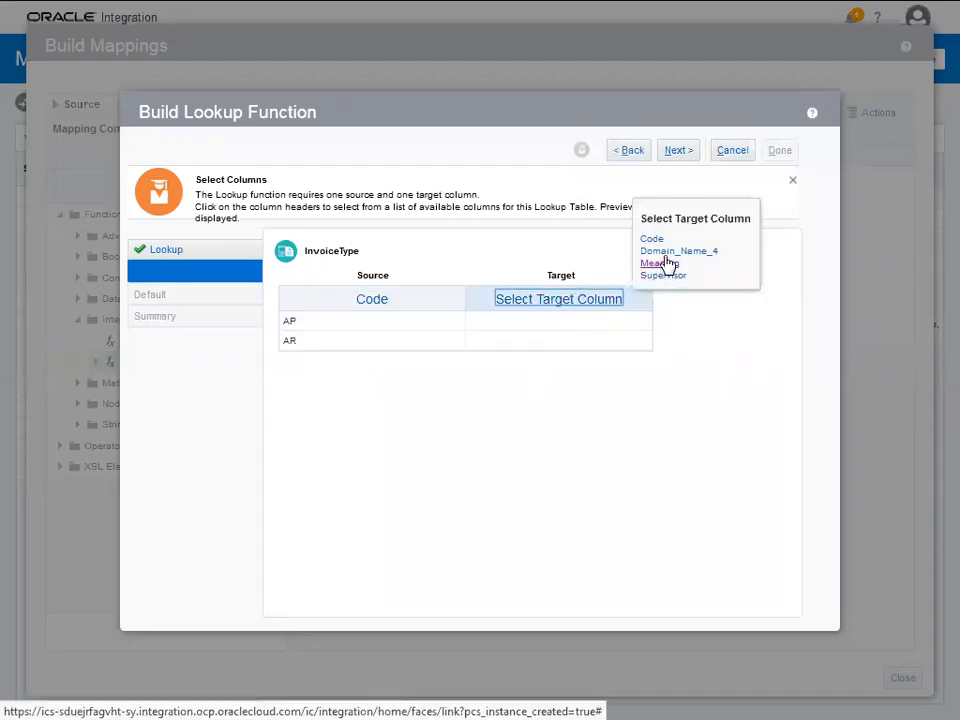
{"action": "left_click", "coordinate": [669, 252]}
{"action": "left_click", "coordinate": [686, 156]}
{"action": "left_click", "coordinate": [485, 317]}
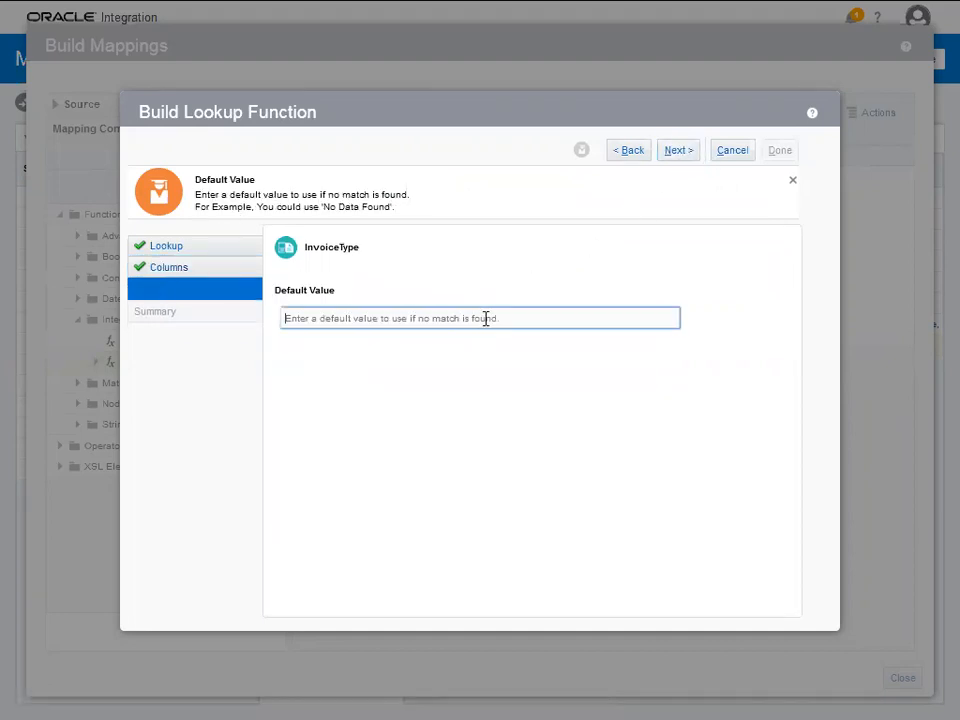
{"action": "type", "text": "\"AP"}
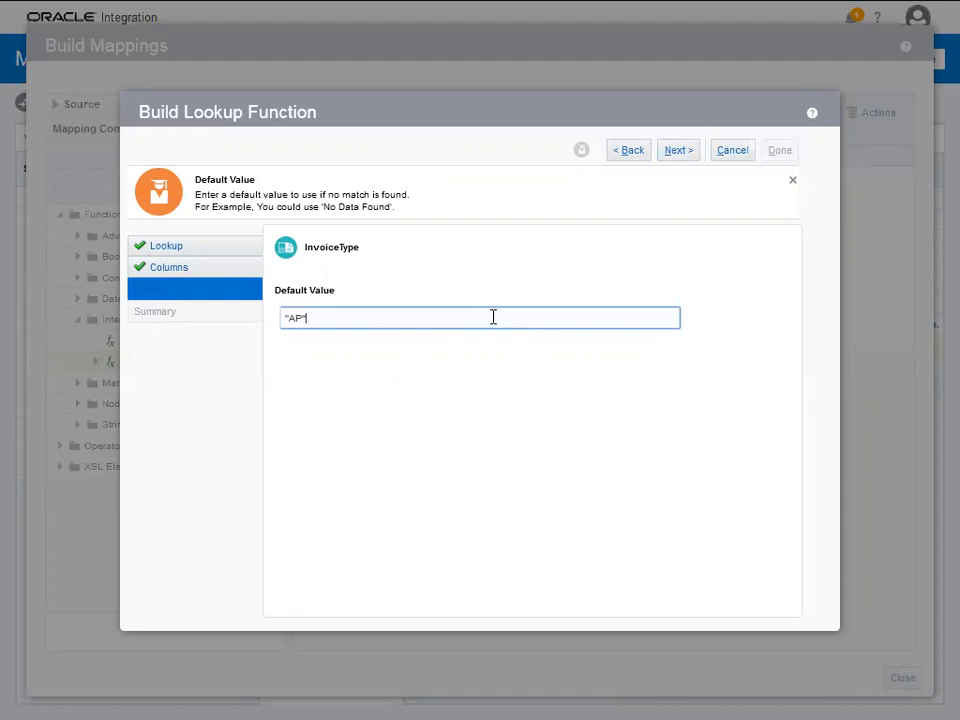
{"action": "left_click", "coordinate": [681, 153]}
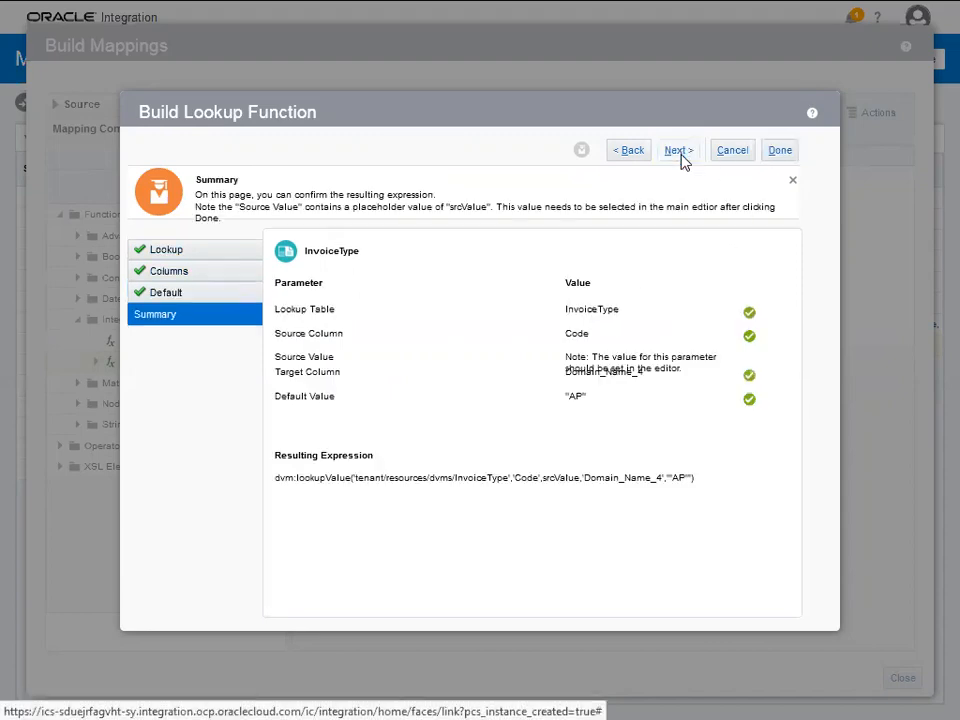
{"action": "left_click", "coordinate": [771, 155]}
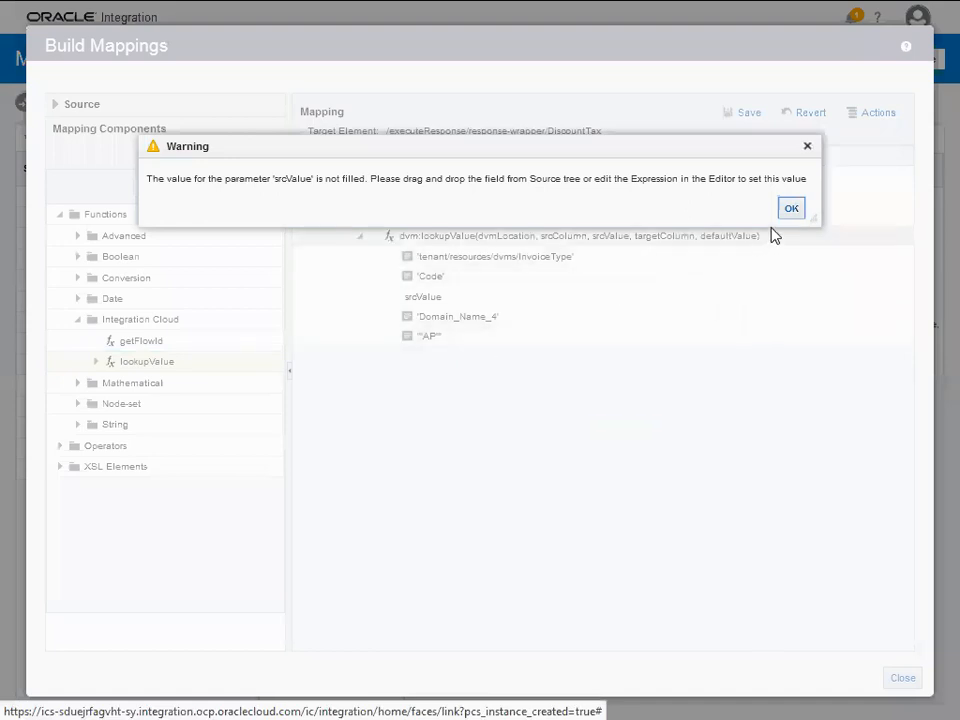
- Dismiss the srcValue warning and map the request's InvoiceType field to srcValue
{"action": "left_click", "coordinate": [788, 211]}
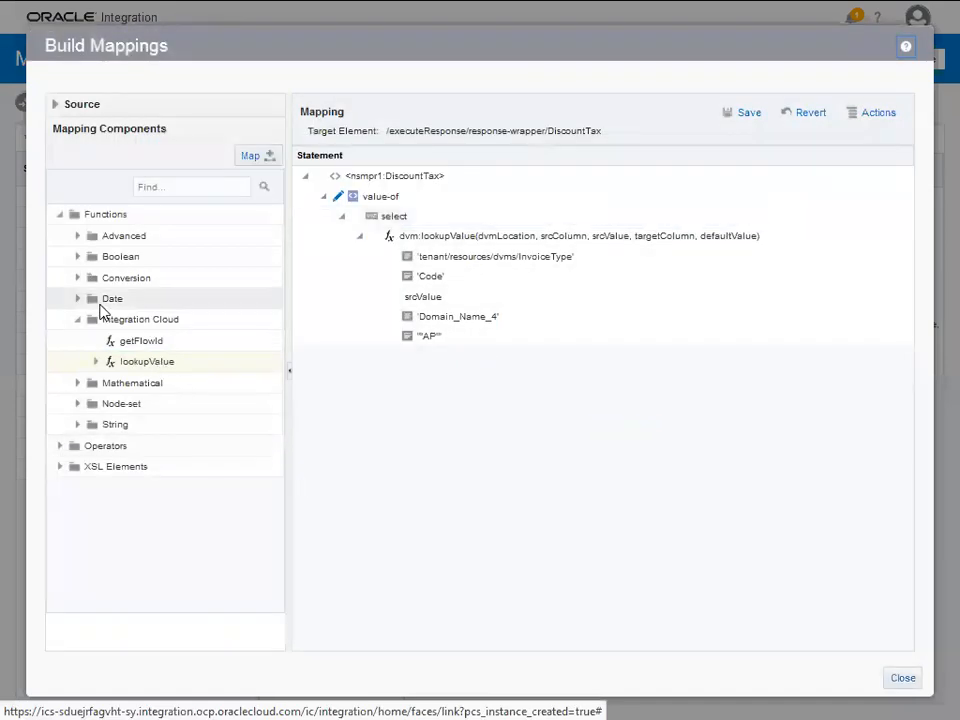
{"action": "left_click", "coordinate": [55, 105]}
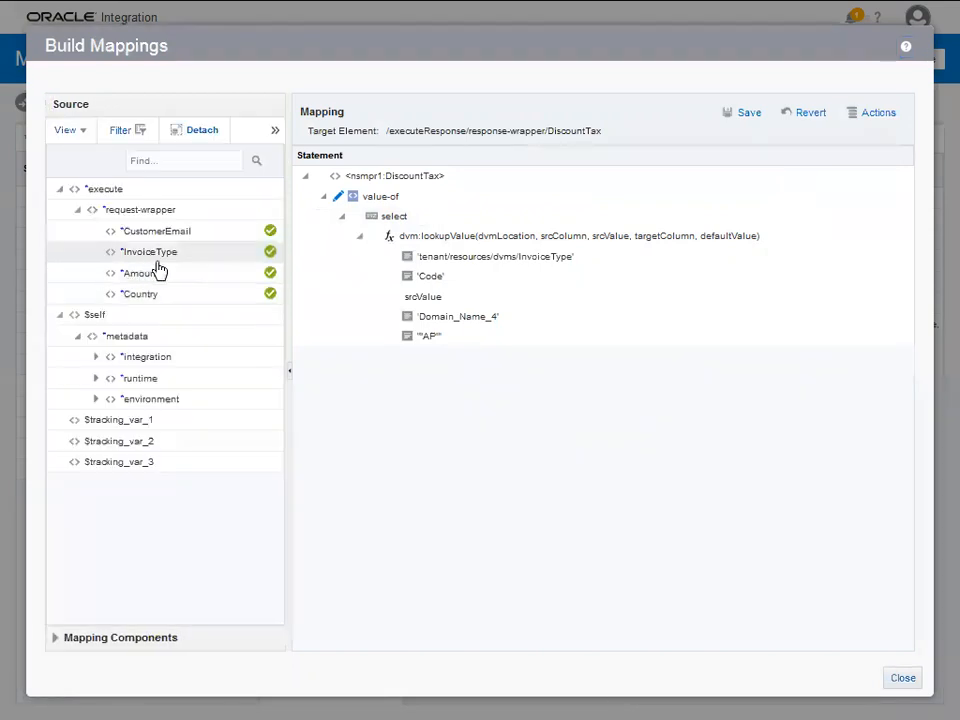
{"action": "left_click_drag", "start_coordinate": [227, 259], "coordinate": [426, 302]}
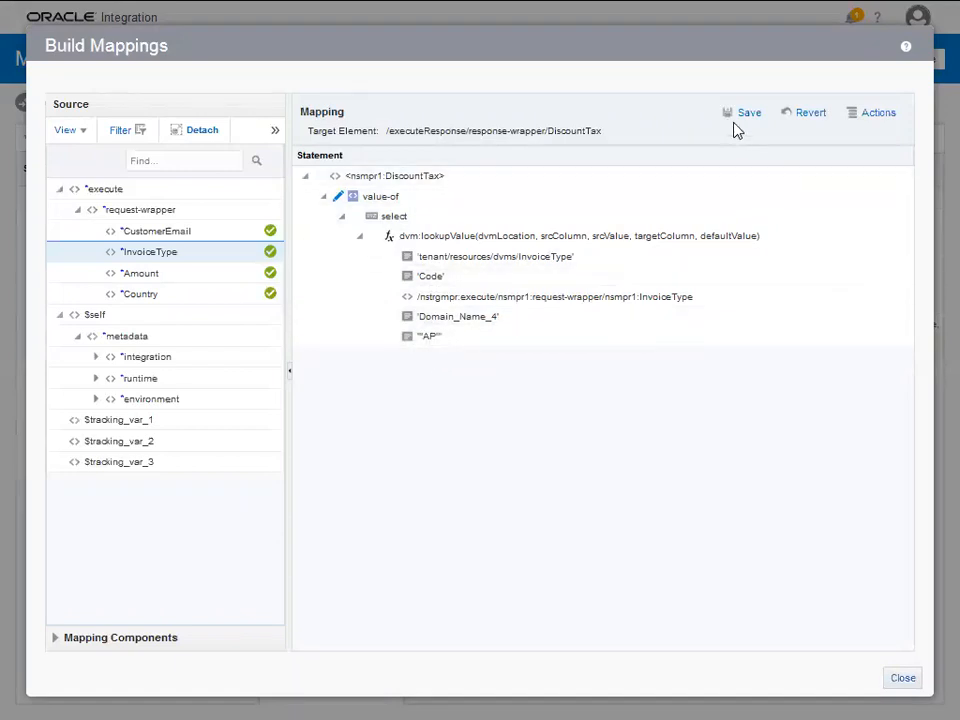
- Save the DiscountTax expression and exit the expression builder and mapper
{"action": "left_click", "coordinate": [741, 115]}
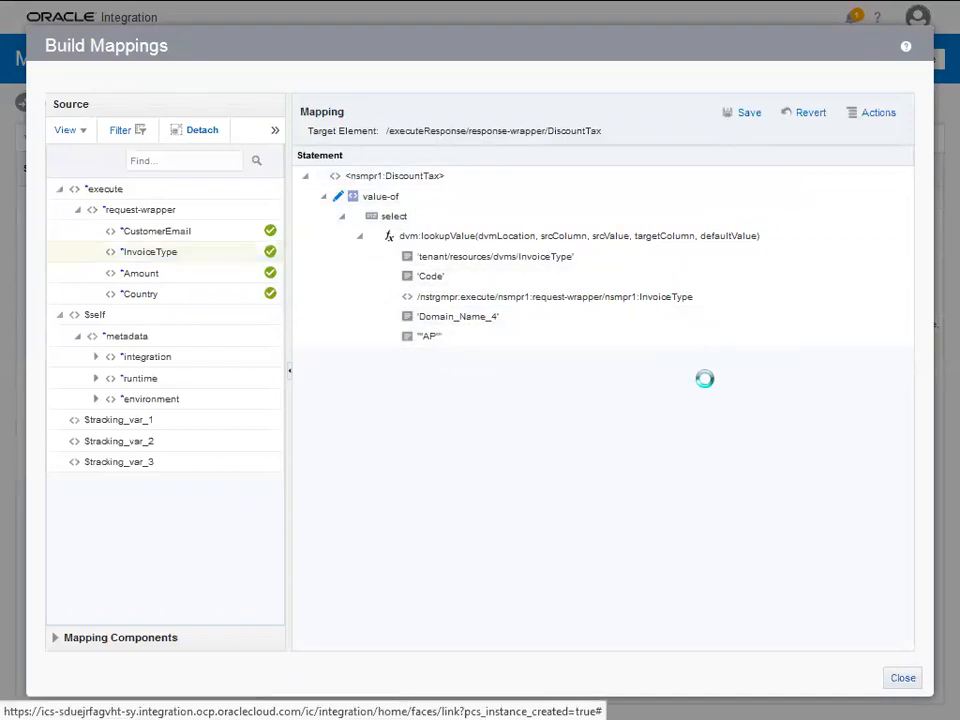
{"action": "left_click", "coordinate": [901, 679]}
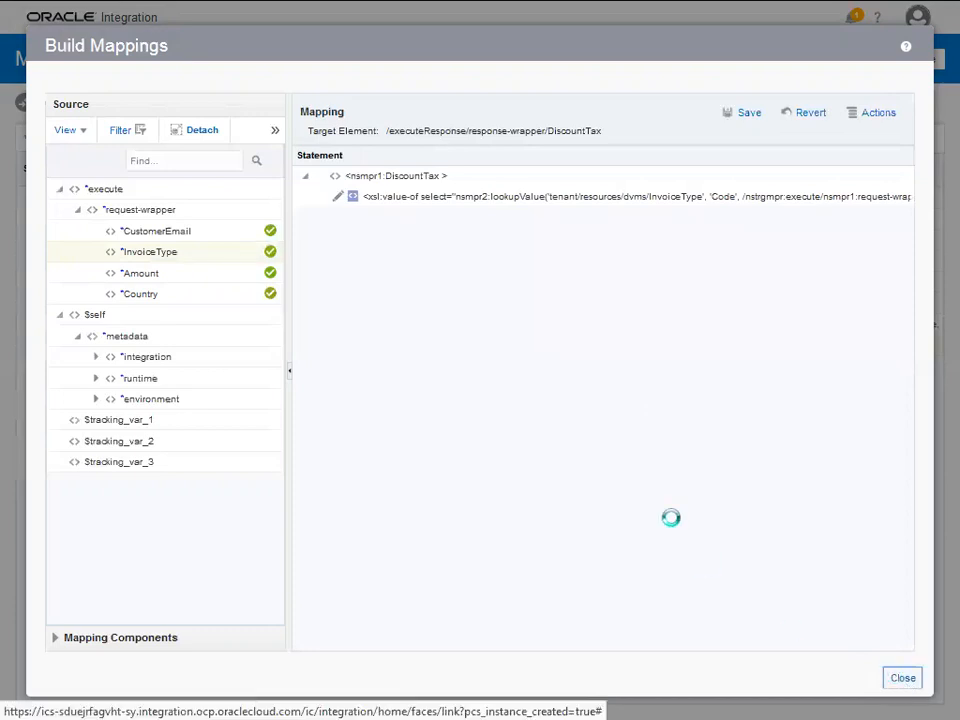
{"action": "left_click", "coordinate": [851, 62]}
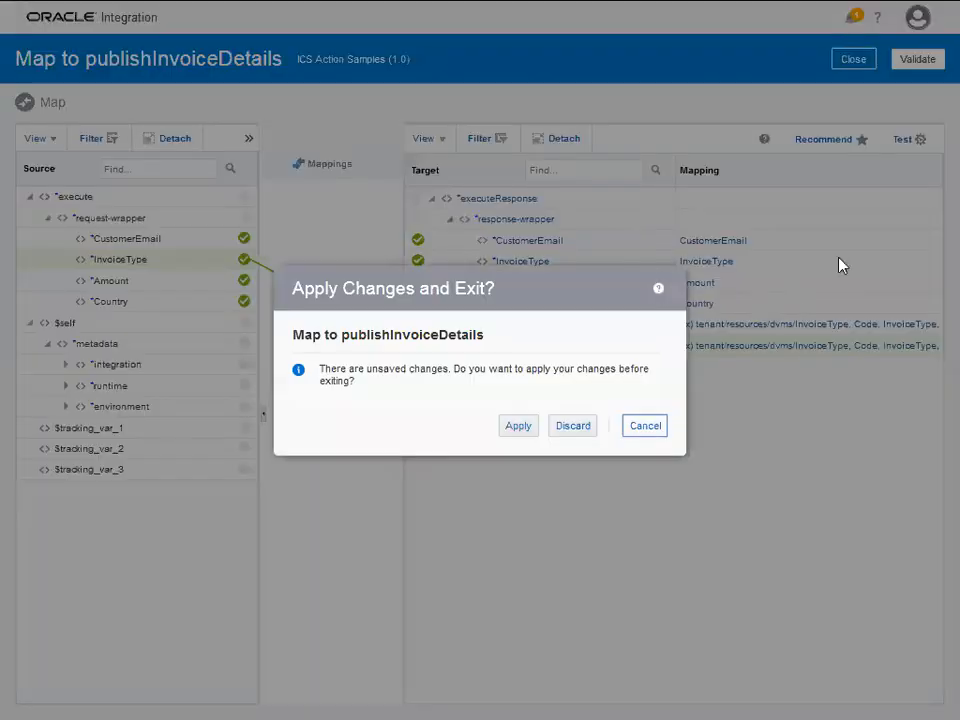
- Validate and save ICS Action Samples, then return to the Integrations list
{"action": "left_click", "coordinate": [645, 426]}
{"action": "left_click", "coordinate": [925, 67]}
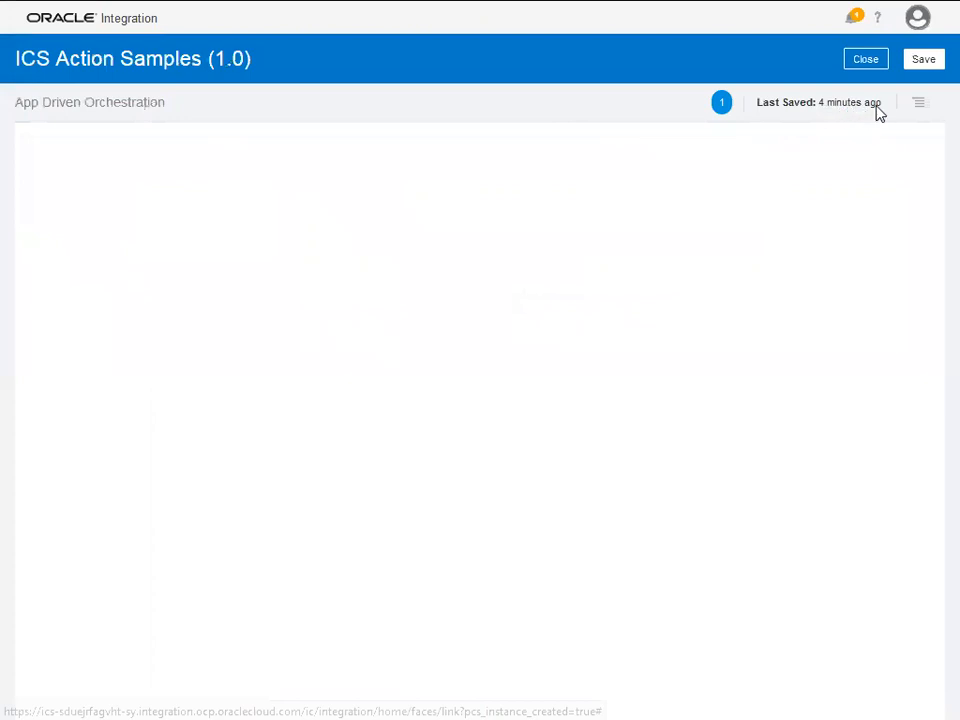
{"action": "left_click", "coordinate": [923, 61]}
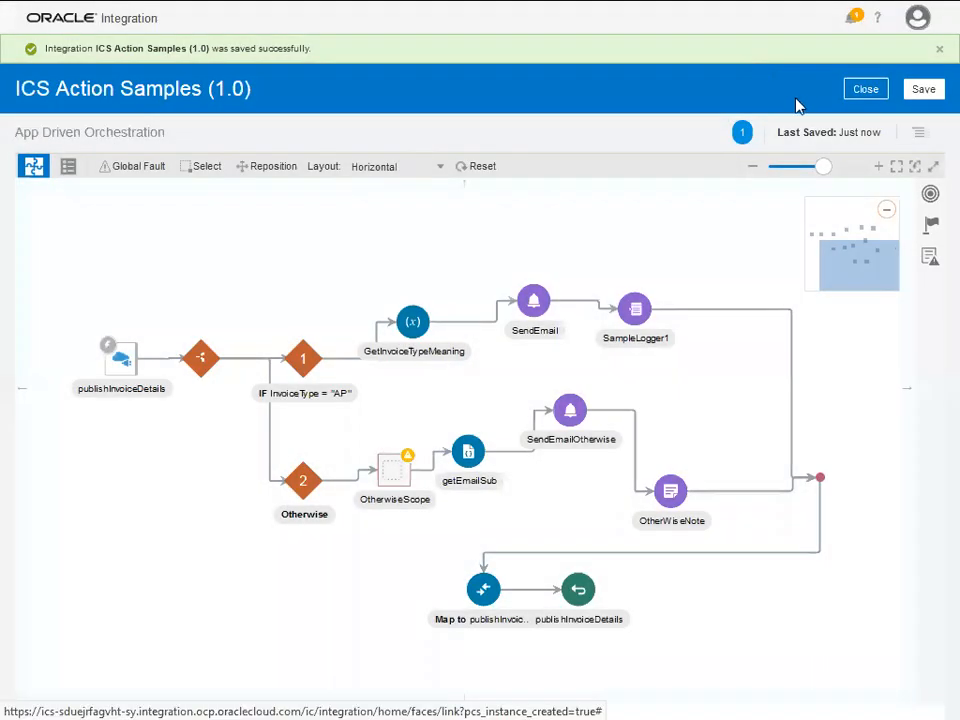
{"action": "left_click", "coordinate": [866, 89]}
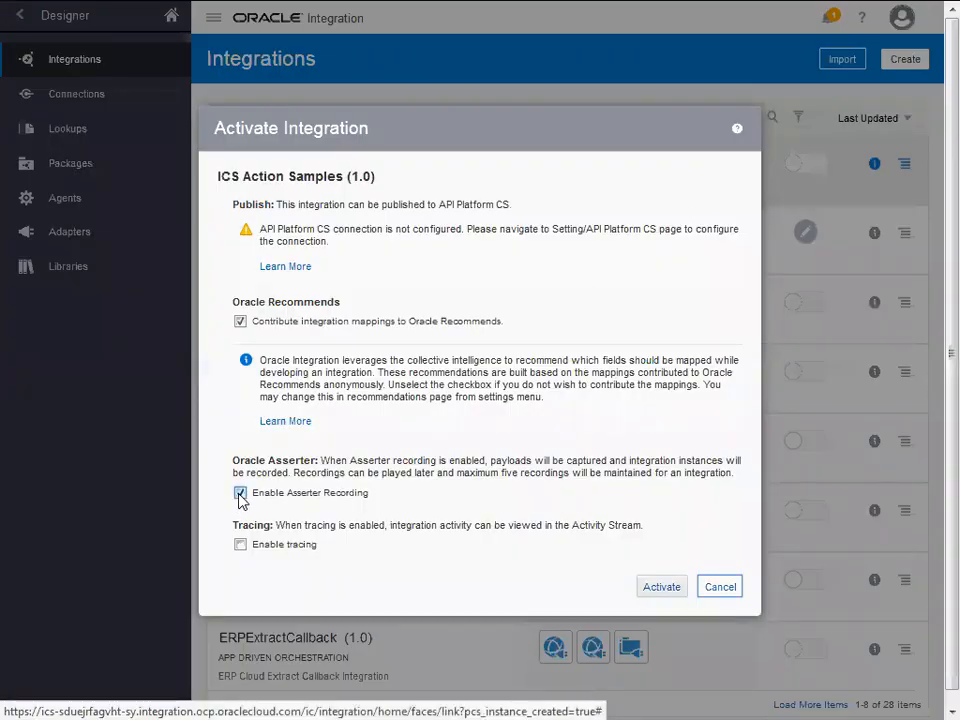
- Activate ICS Action Samples with tracing enabled and payload included
{"action": "left_click", "coordinate": [242, 545]}
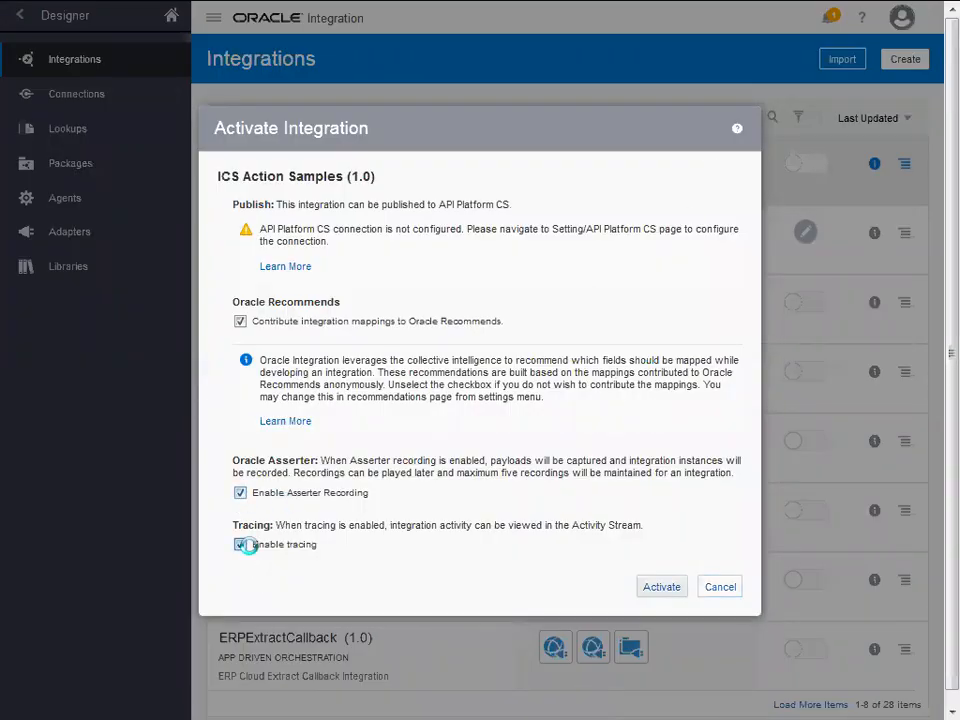
{"action": "left_click", "coordinate": [258, 515]}
{"action": "left_click", "coordinate": [650, 638]}
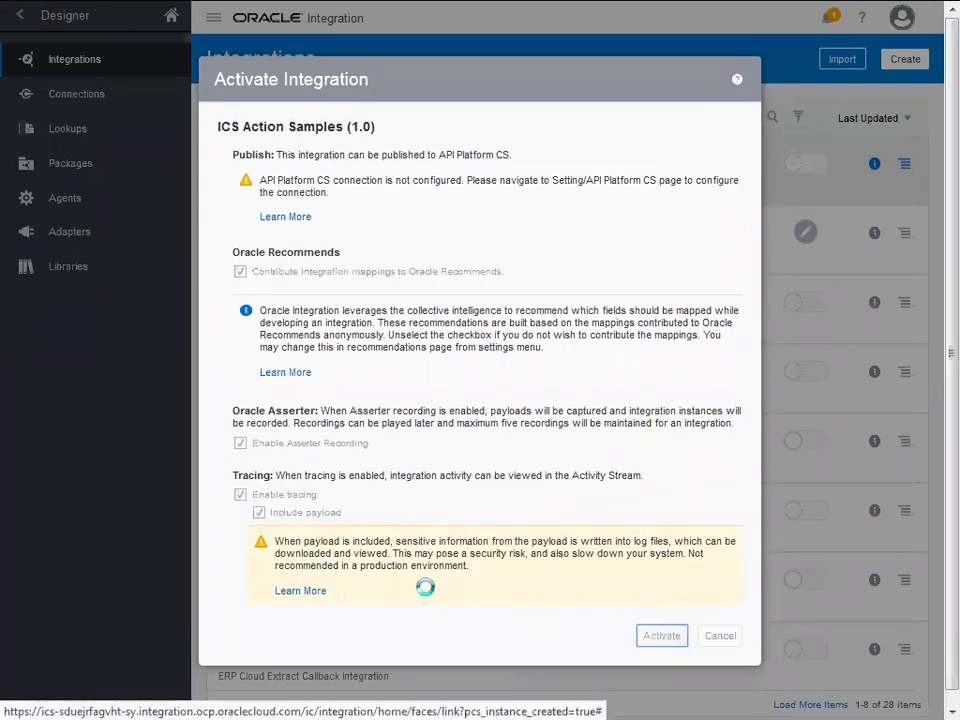
{"action": "key", "text": "F11"}
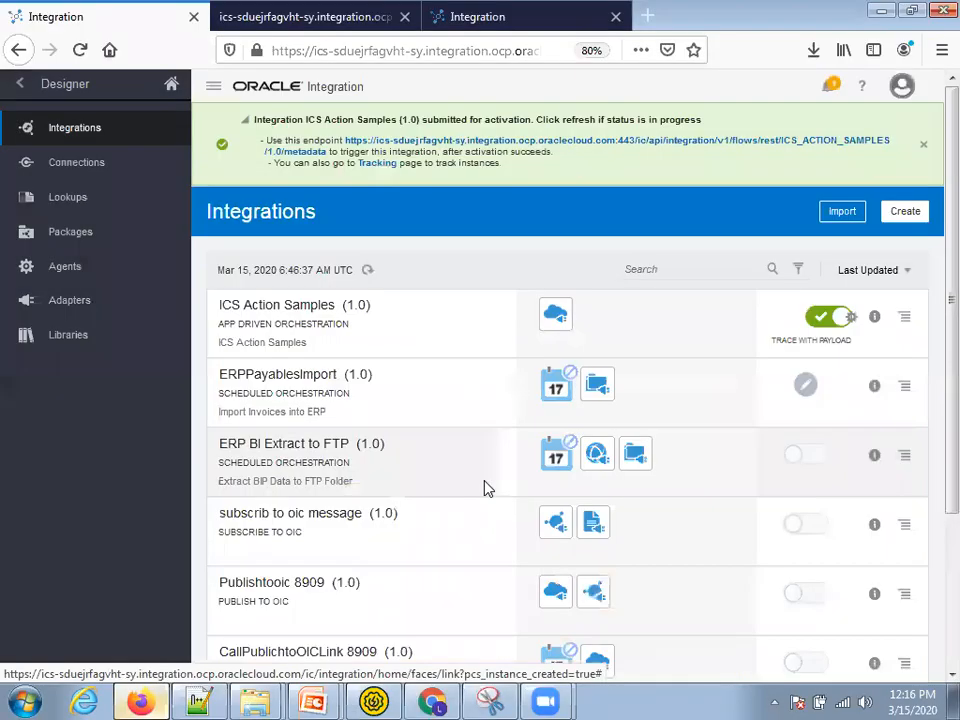
- Open the endpoint description page, review request and response samples, and select the Endpoint URL
{"action": "left_click", "coordinate": [692, 142]}
{"action": "scroll", "coordinate": [467, 366], "scroll_direction": "down", "scroll_amount": 1}
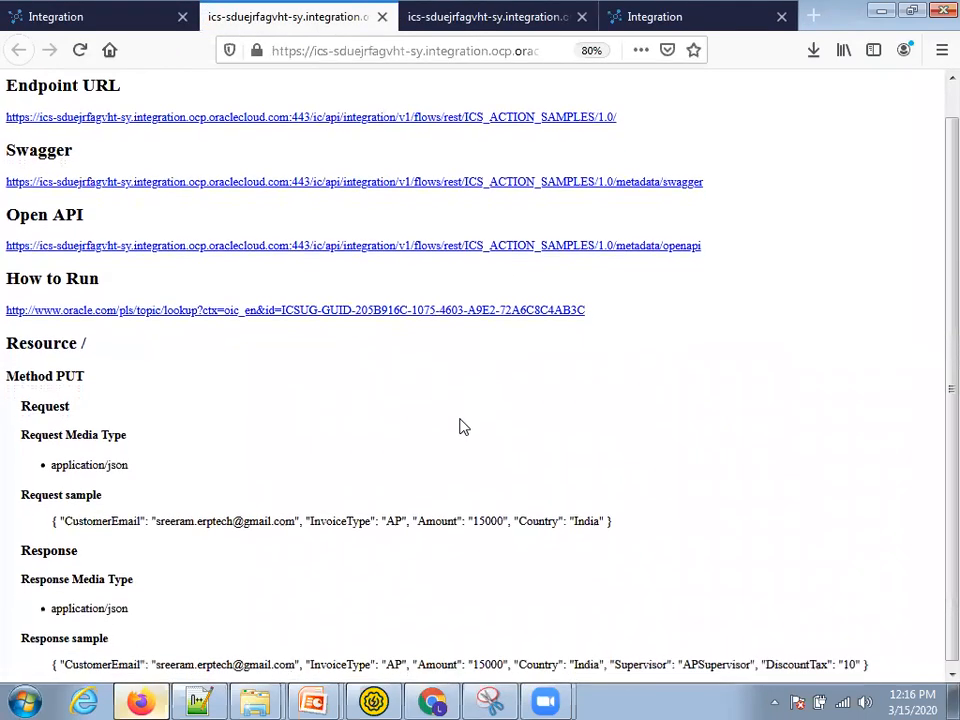
{"action": "left_click_drag", "start_coordinate": [45, 525], "coordinate": [499, 514]}
{"action": "left_click", "coordinate": [180, 627]}
{"action": "left_click_drag", "start_coordinate": [74, 667], "coordinate": [403, 660]}
{"action": "left_click", "coordinate": [408, 367]}
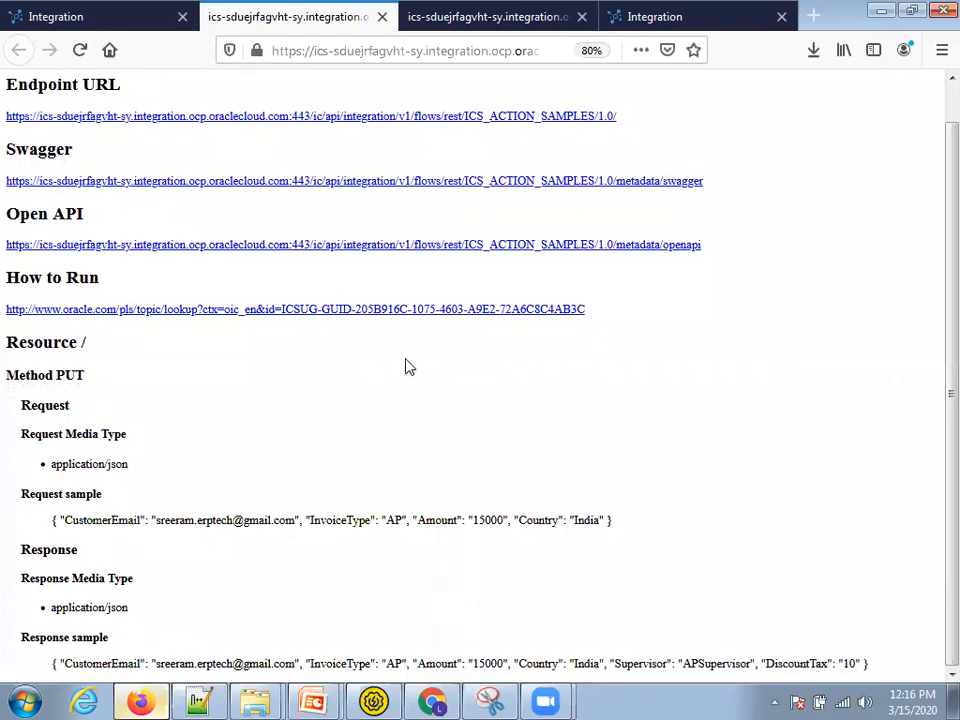
{"action": "scroll", "coordinate": [400, 230], "scroll_direction": "up", "scroll_amount": 1}
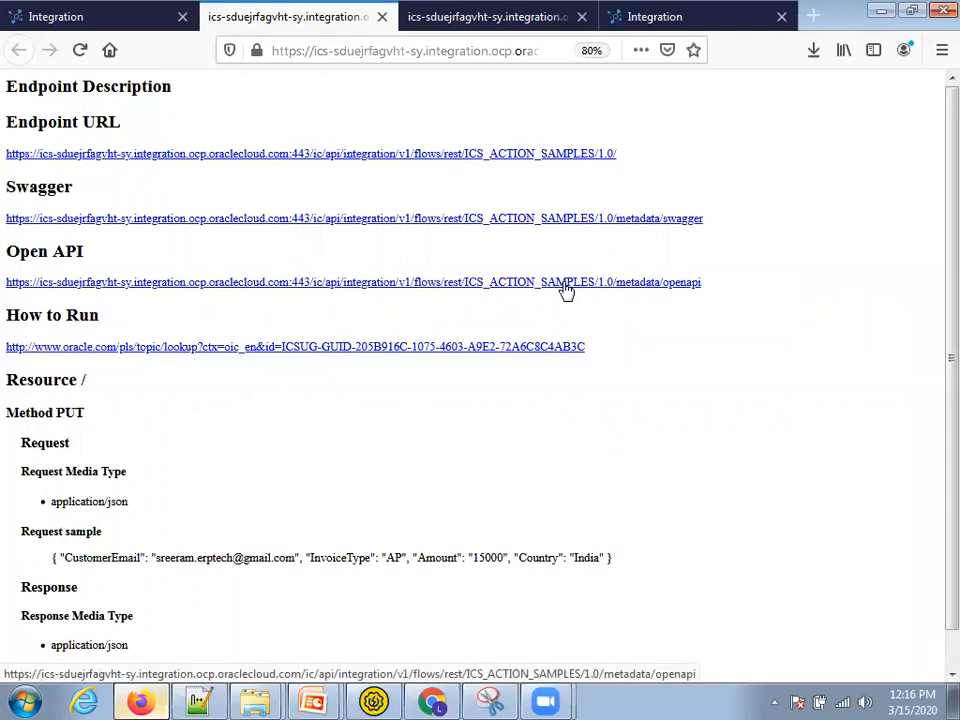
{"action": "left_click_drag", "start_coordinate": [627, 155], "coordinate": [3, 168]}
- Create a new SoapUI REST project from the pasted ICS_ACTION_SAMPLES URL using method PUT
{"action": "left_click", "coordinate": [373, 700]}
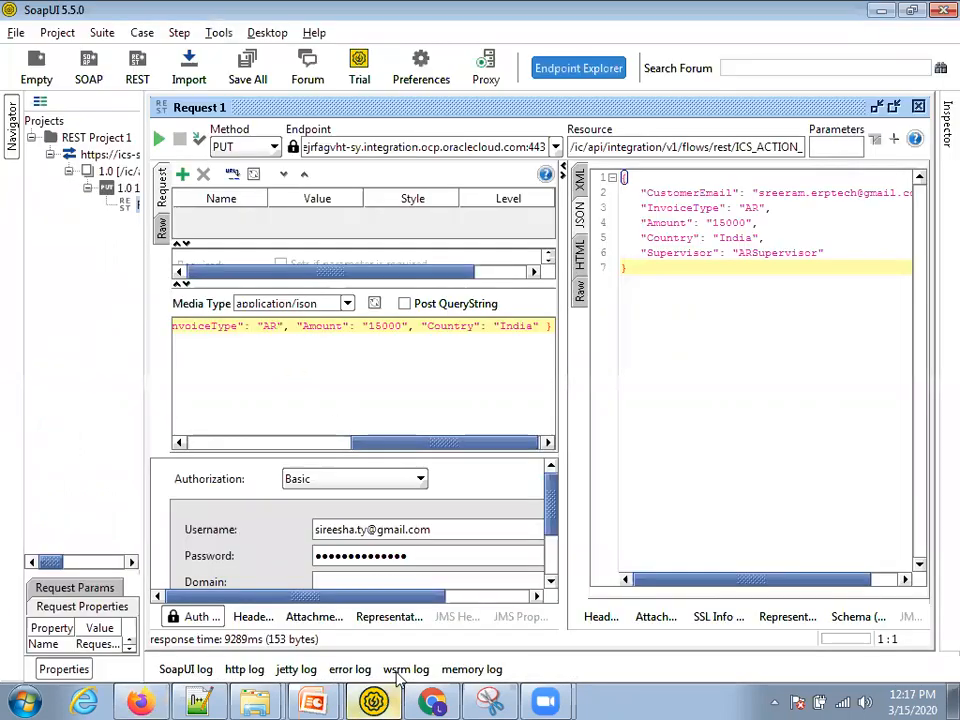
{"action": "left_click", "coordinate": [920, 107]}
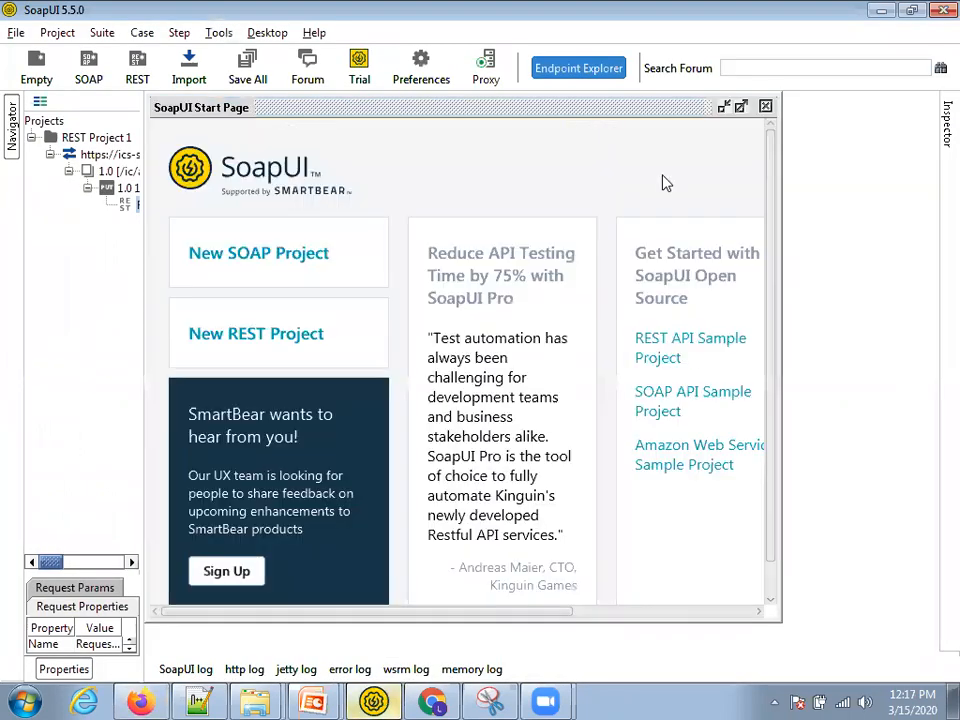
{"action": "left_click", "coordinate": [765, 104]}
{"action": "left_click", "coordinate": [32, 138]}
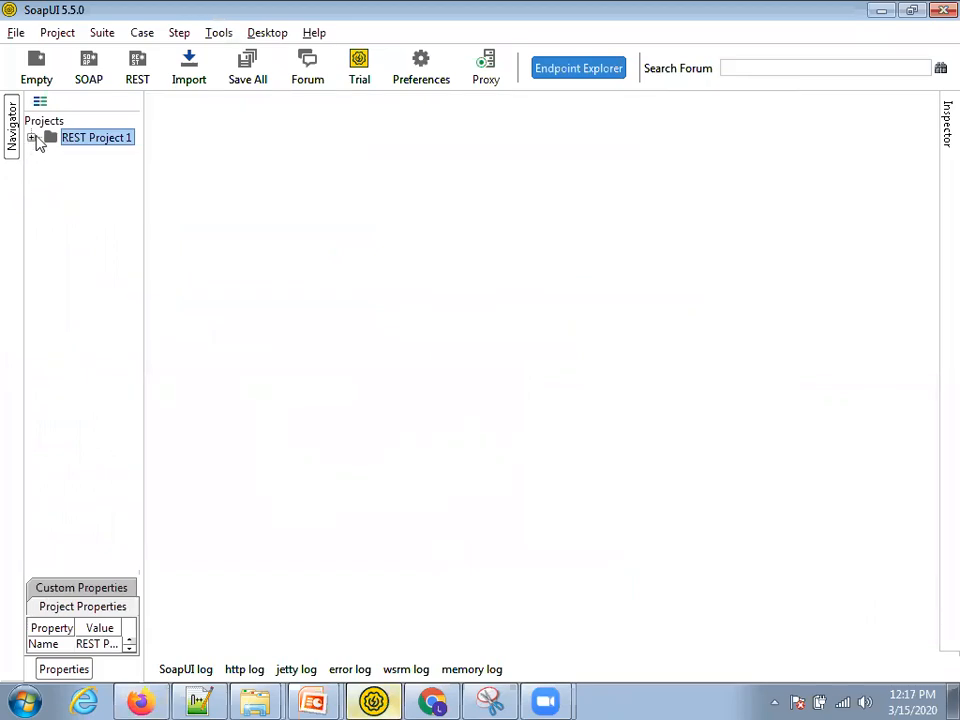
{"action": "left_click", "coordinate": [133, 80]}
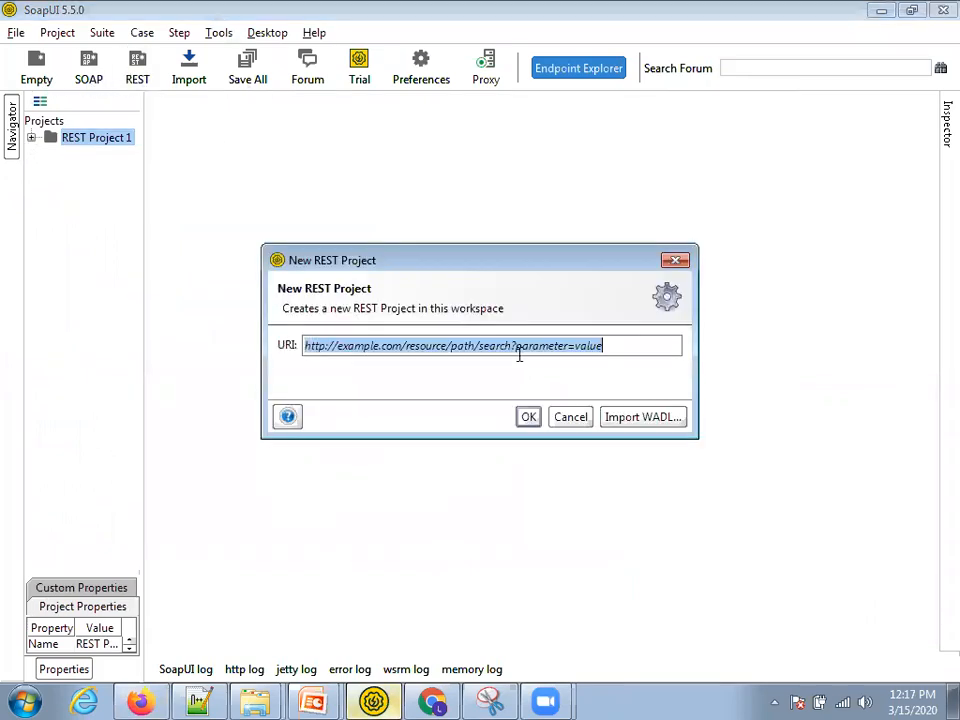
{"action": "key", "text": "ctrl+v"}
{"action": "left_click", "coordinate": [528, 418]}
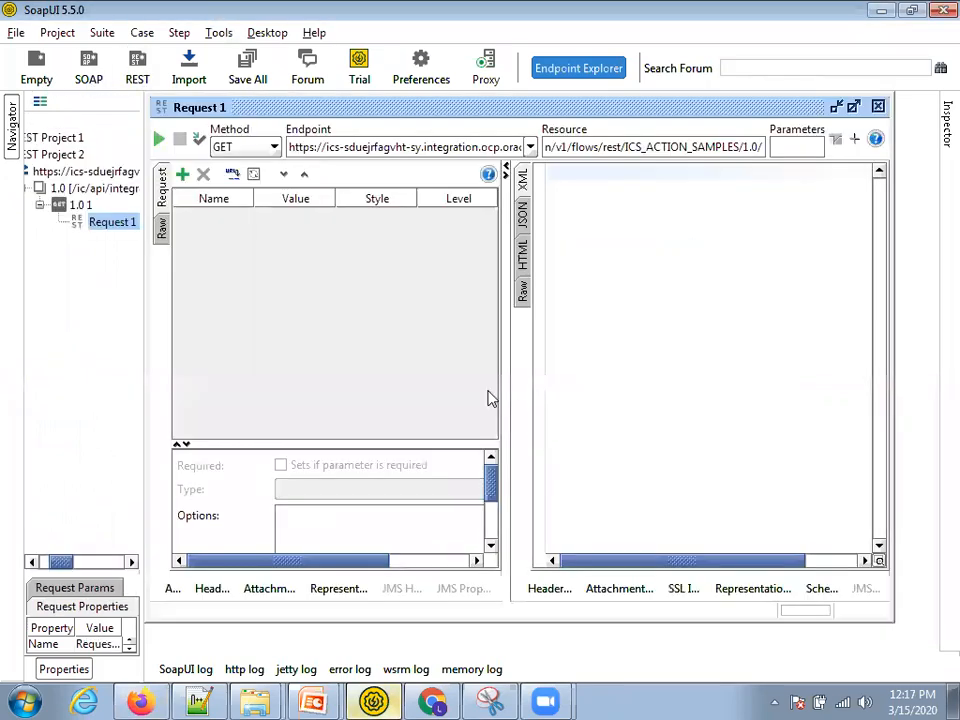
{"action": "left_click", "coordinate": [250, 148]}
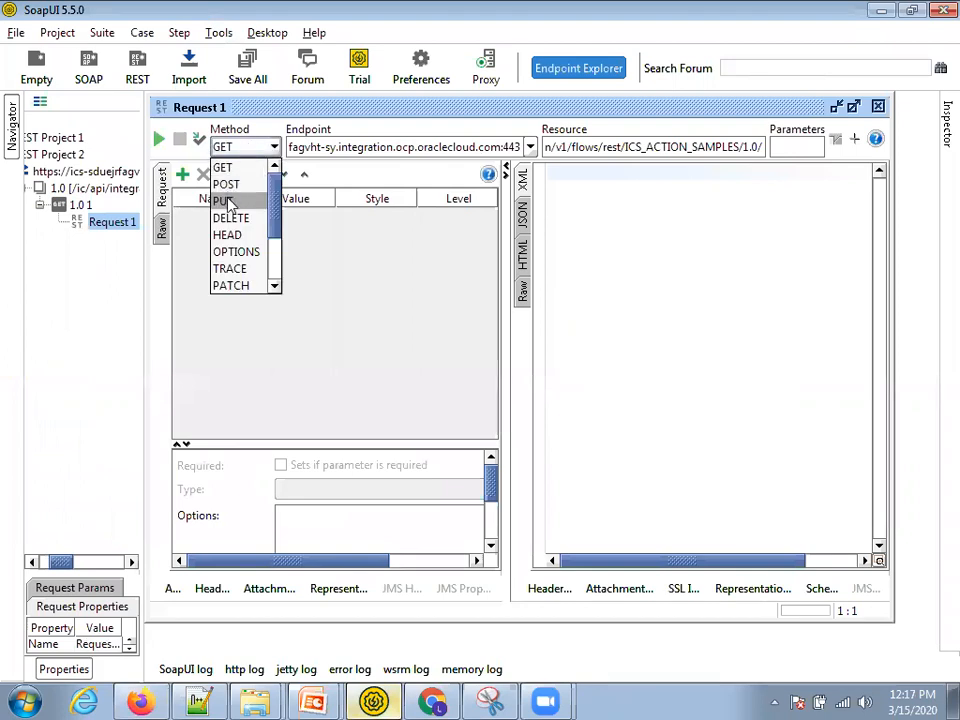
{"action": "left_click", "coordinate": [230, 201]}
- Copy the sample request JSON from Notification.json in Notepad++
{"action": "key", "text": "alt+Tab"}
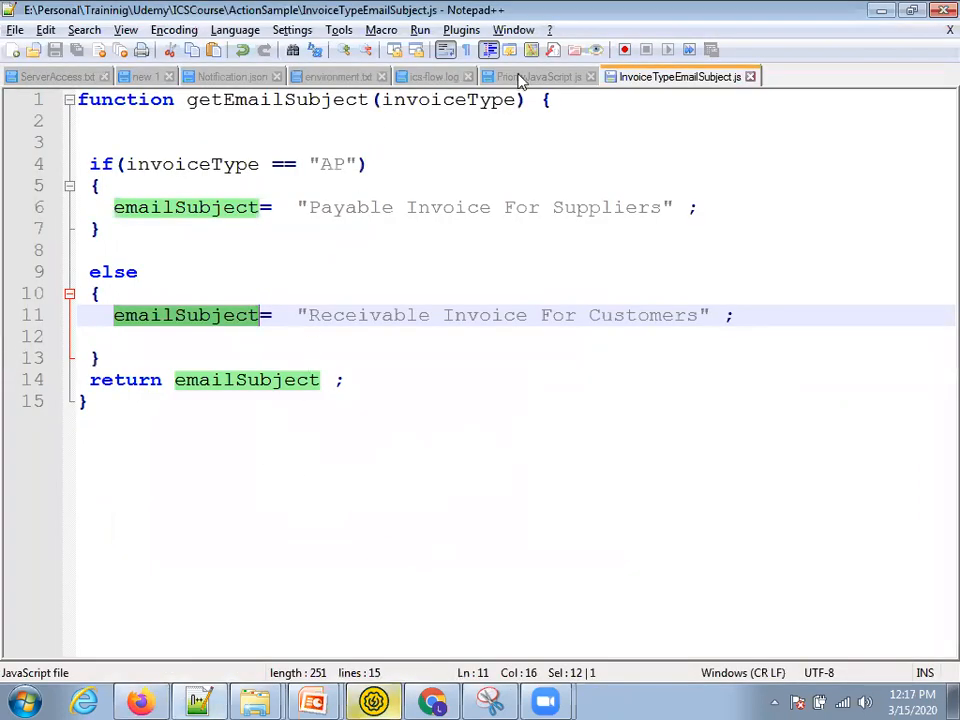
{"action": "left_click", "coordinate": [240, 78]}
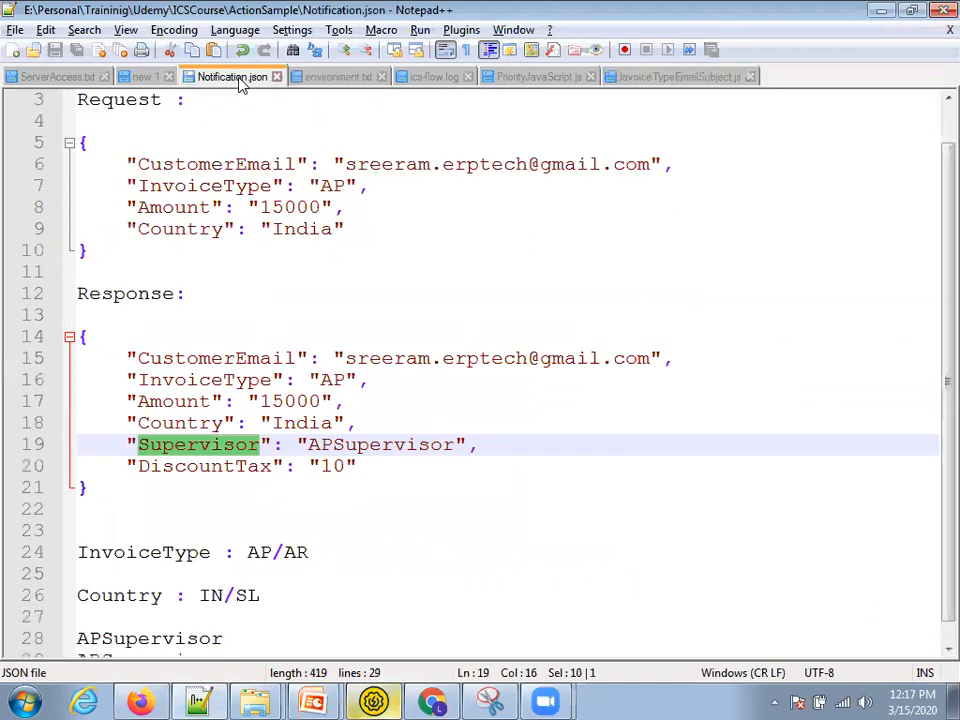
{"action": "scroll", "coordinate": [193, 274], "scroll_direction": "up", "scroll_amount": 1}
{"action": "left_click_drag", "start_coordinate": [100, 298], "coordinate": [45, 187]}
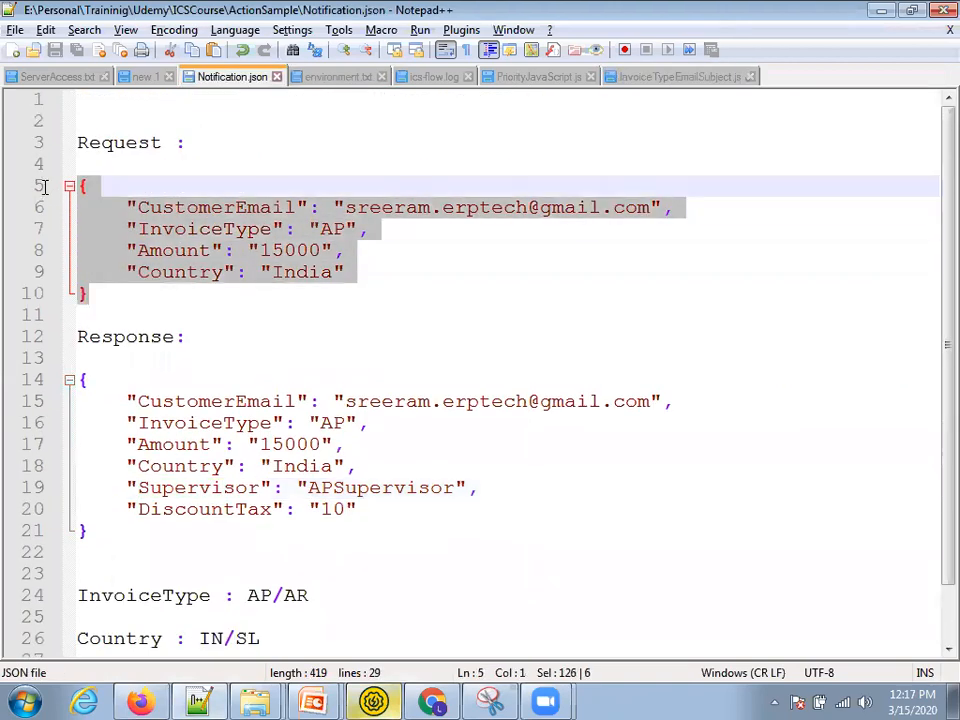
{"action": "key", "text": "alt+Tab"}
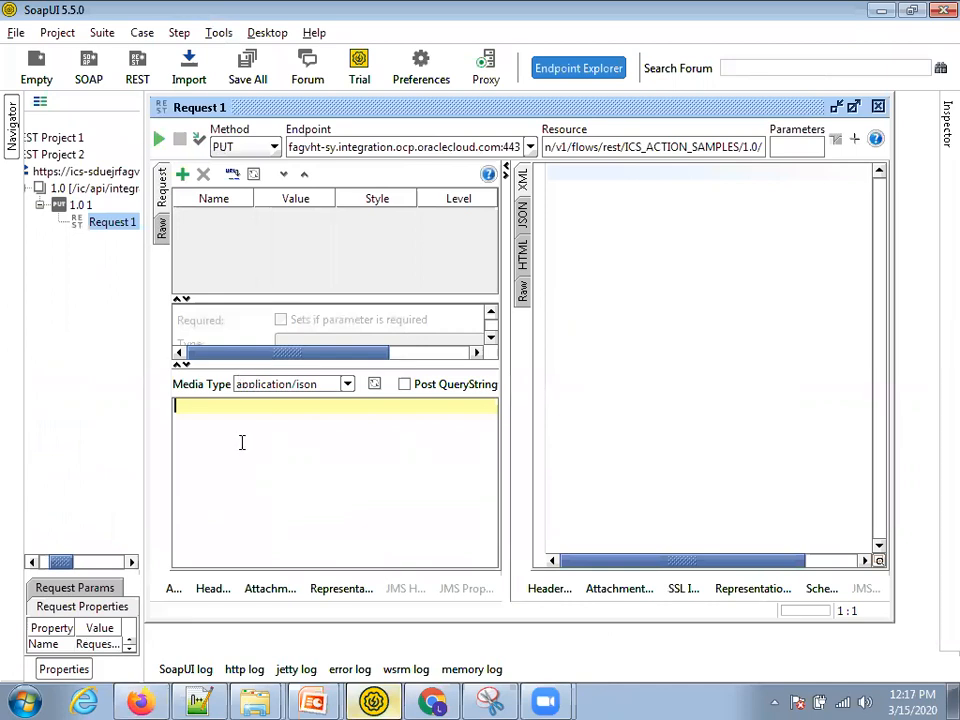
- Paste the sample JSON body and add Basic authorization with the account username and password
{"action": "key", "text": "ctrl+v"}
{"action": "left_click", "coordinate": [173, 588]}
{"action": "left_click", "coordinate": [313, 455]}
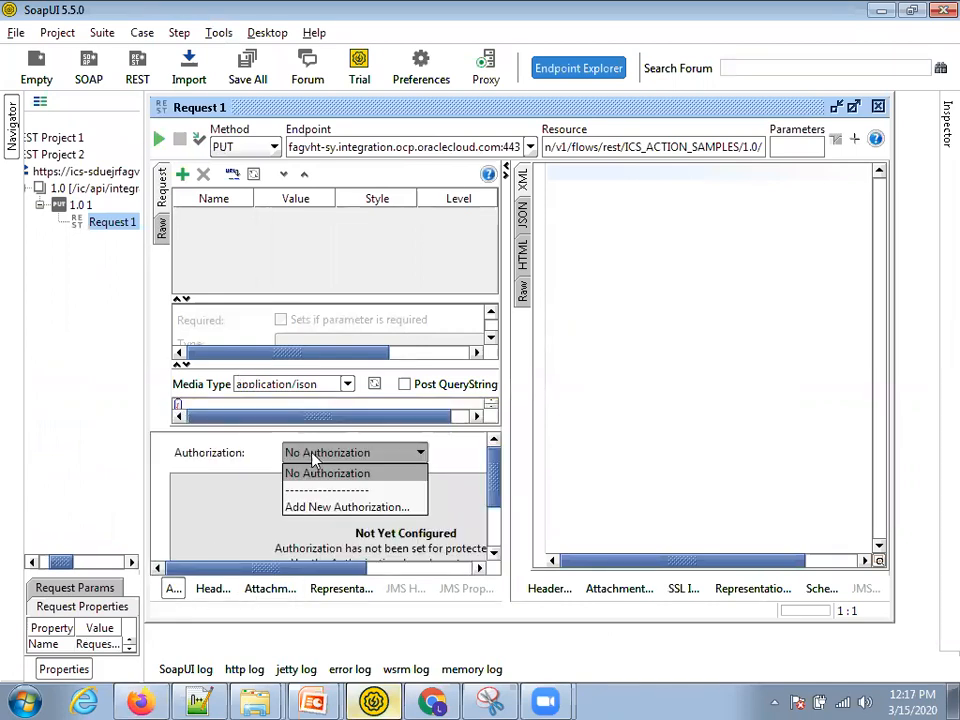
{"action": "left_click", "coordinate": [330, 507]}
{"action": "left_click", "coordinate": [551, 415]}
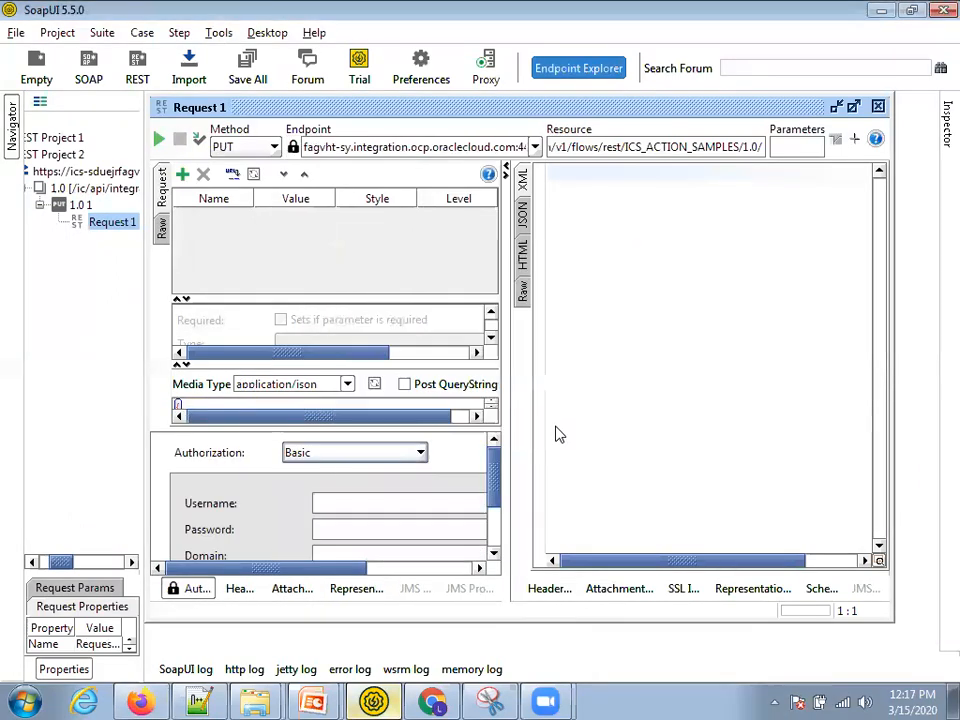
{"action": "left_click", "coordinate": [427, 504]}
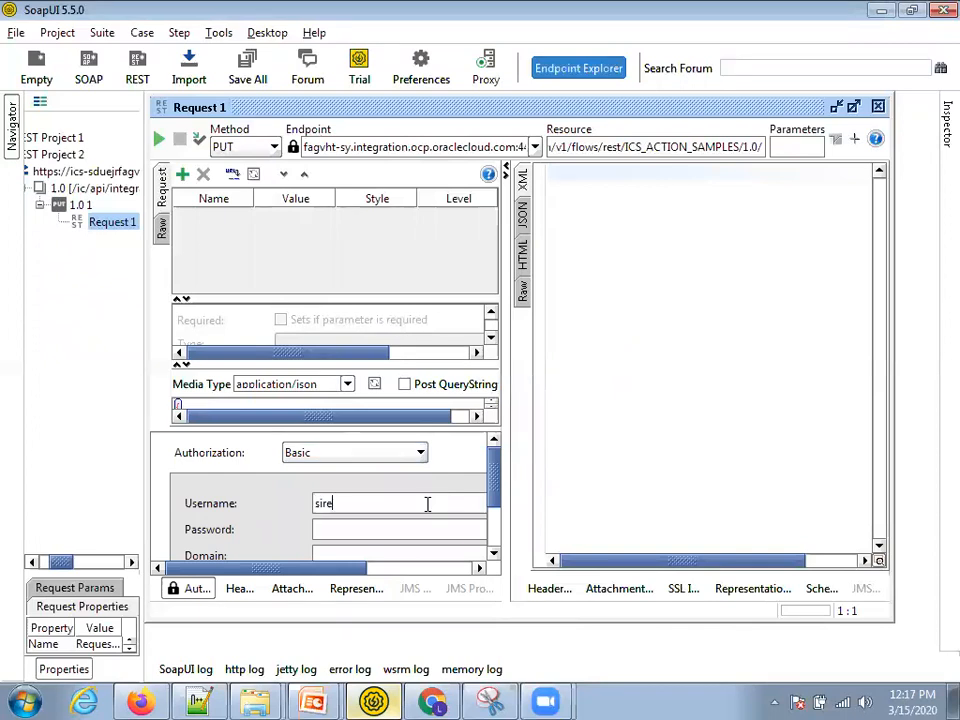
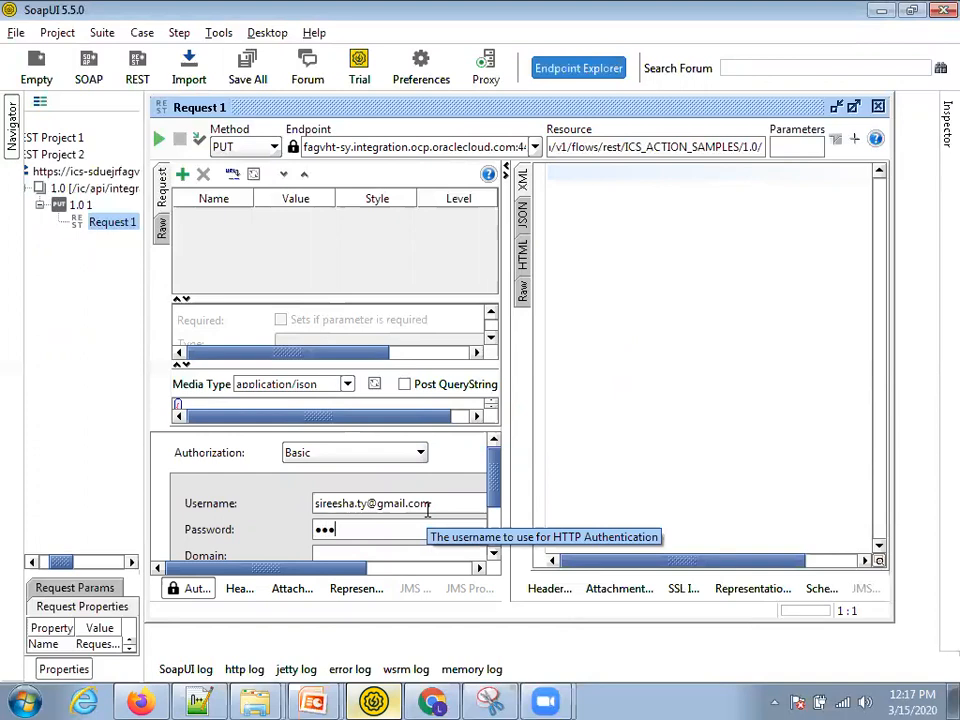
{"action": "type", "text": "•••"}
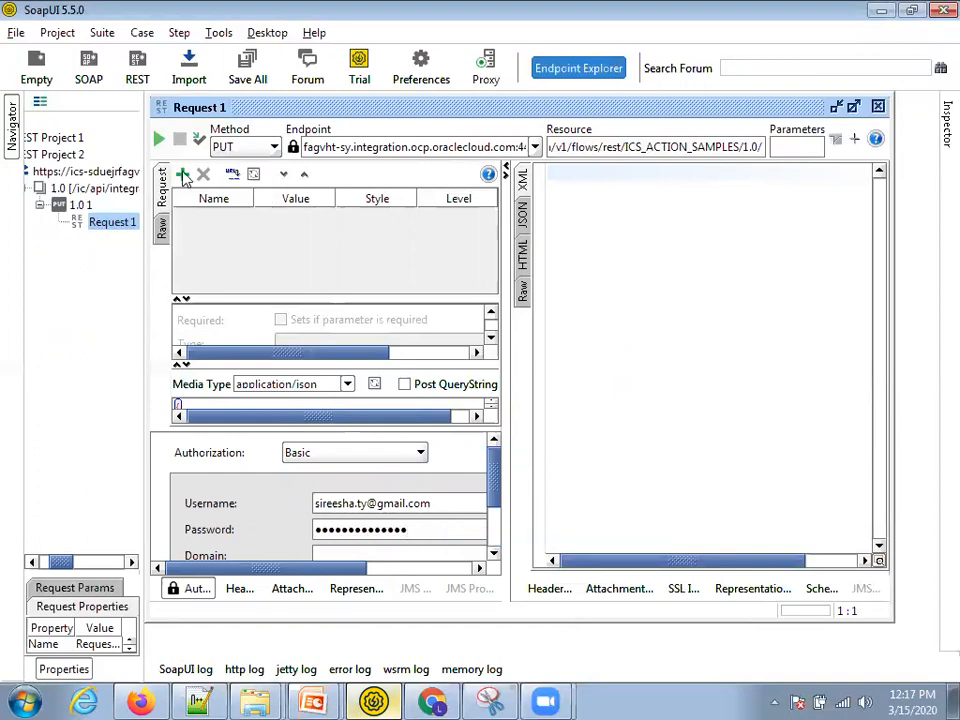
- Run the PUT request and view the response as formatted JSON
{"action": "left_click", "coordinate": [158, 139]}
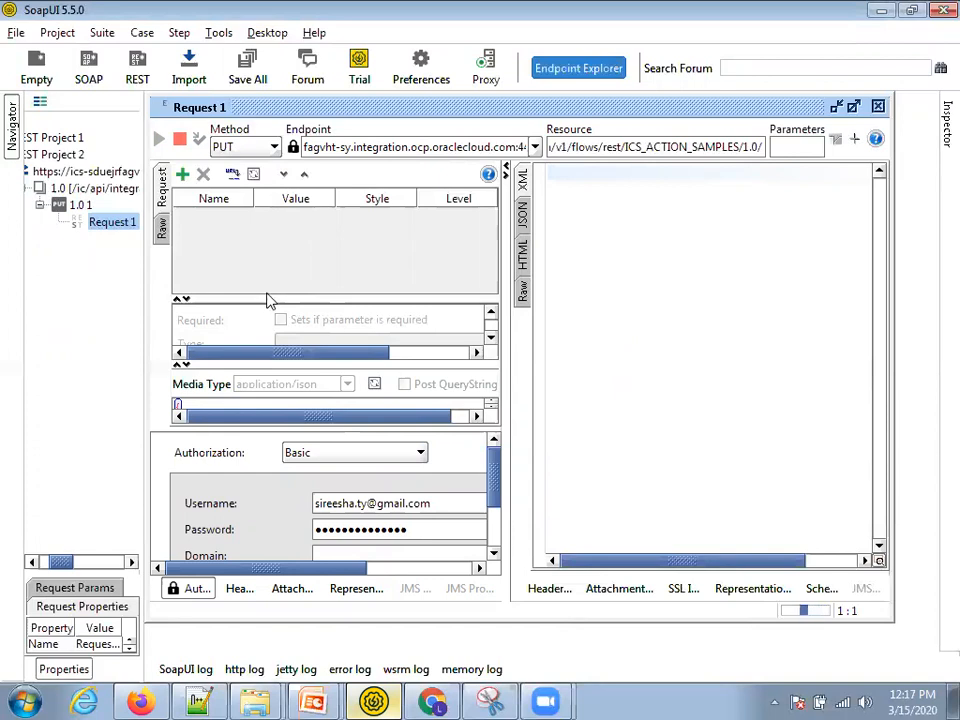
{"action": "left_click_drag", "start_coordinate": [266, 298], "coordinate": [266, 234]}
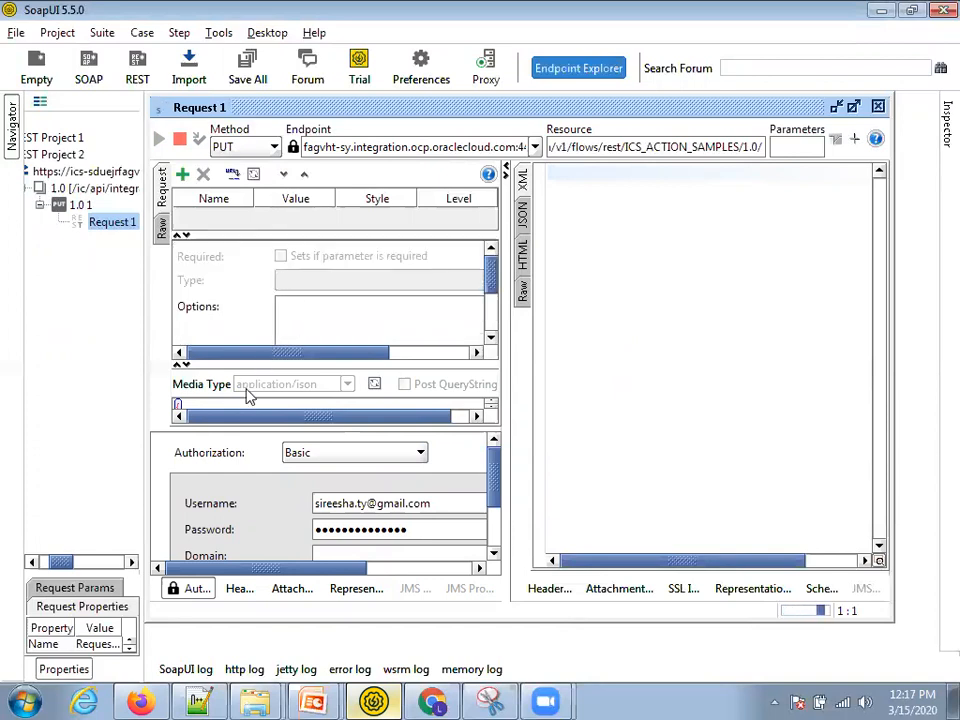
{"action": "left_click", "coordinate": [240, 590]}
{"action": "left_click", "coordinate": [290, 590]}
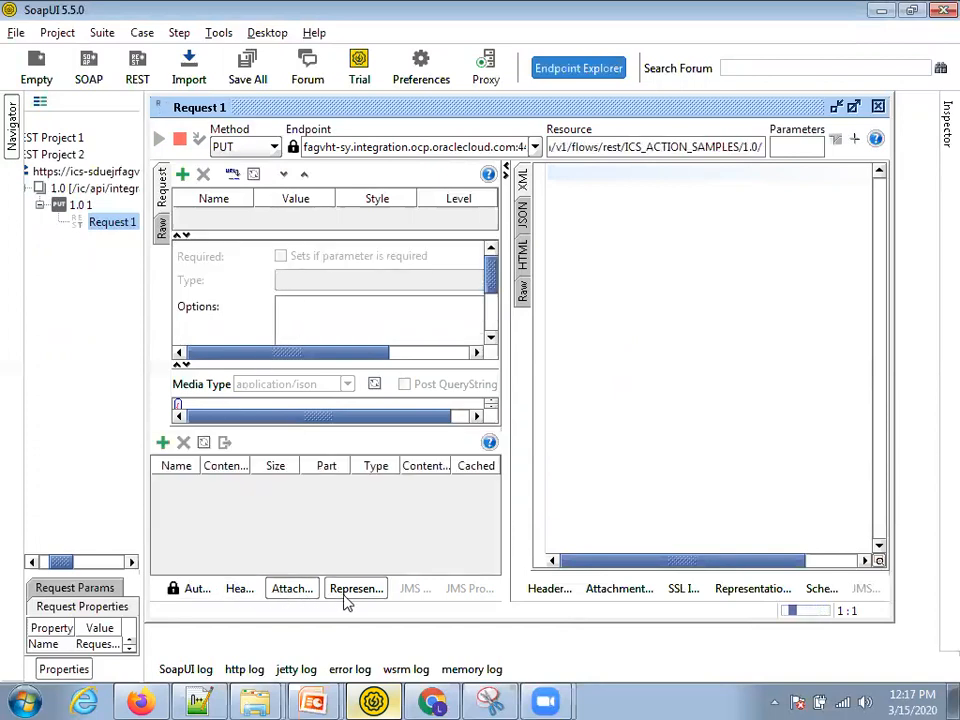
{"action": "left_click_drag", "start_coordinate": [258, 401], "coordinate": [508, 398]}
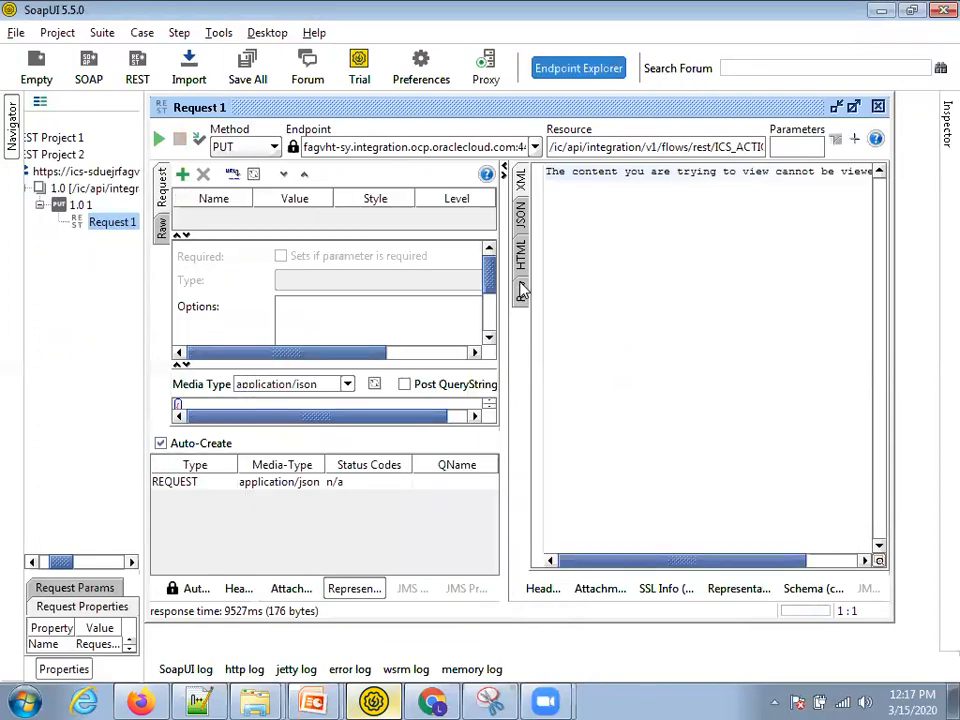
{"action": "left_click", "coordinate": [520, 213]}
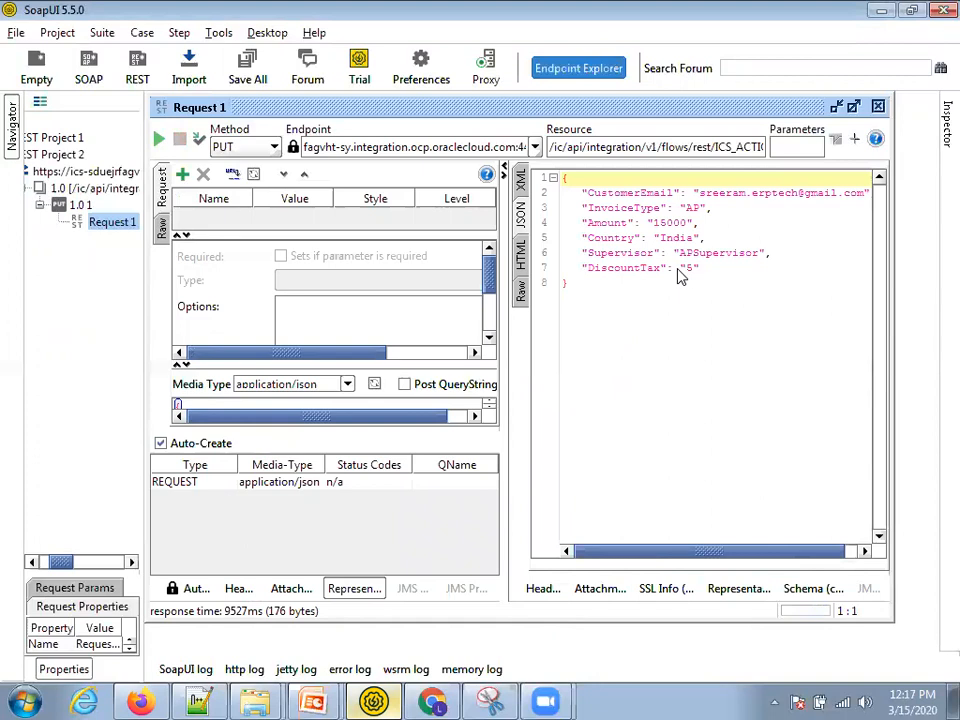
- Inspect the previous response's InvoiceType AP and Supervisor values
{"action": "left_click_drag", "start_coordinate": [698, 275], "coordinate": [580, 192]}
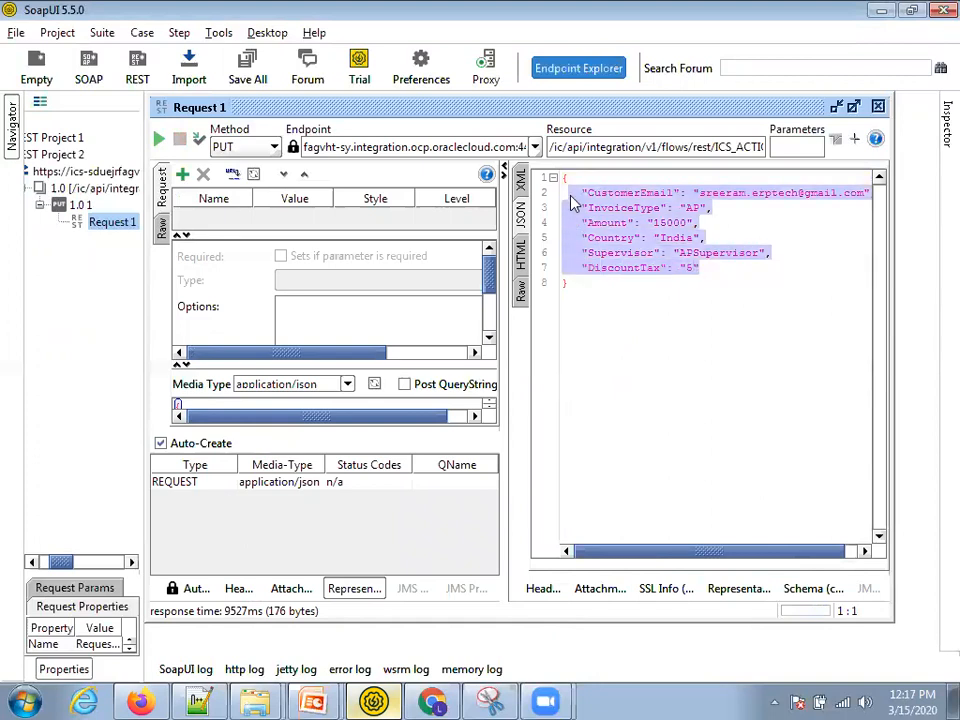
{"action": "left_click", "coordinate": [693, 208]}
{"action": "double_click", "coordinate": [693, 208]}
{"action": "left_click", "coordinate": [634, 270]}
{"action": "double_click", "coordinate": [612, 253]}
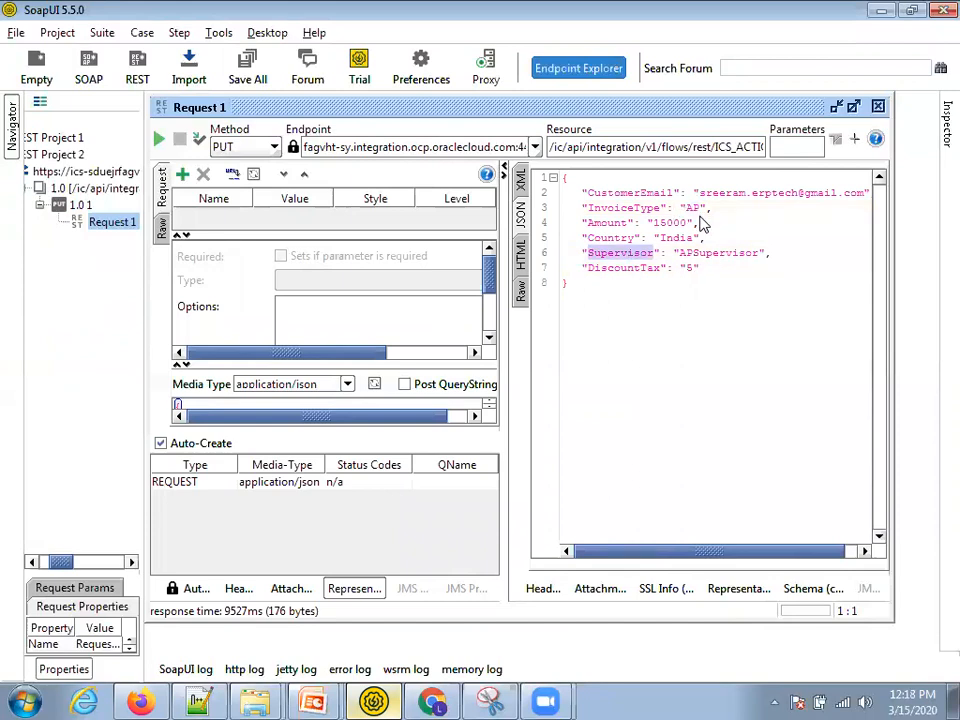
- Change the request body's Amount to 9000 and InvoiceType from AP to AR
{"action": "left_click_drag", "start_coordinate": [348, 427], "coordinate": [357, 530]}
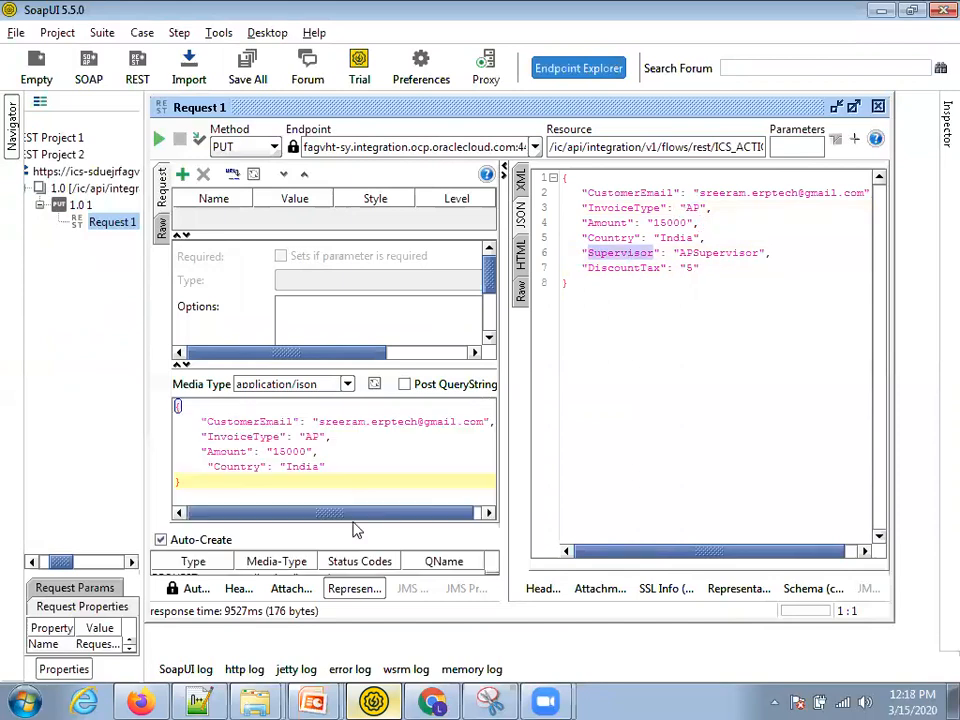
{"action": "double_click", "coordinate": [310, 452]}
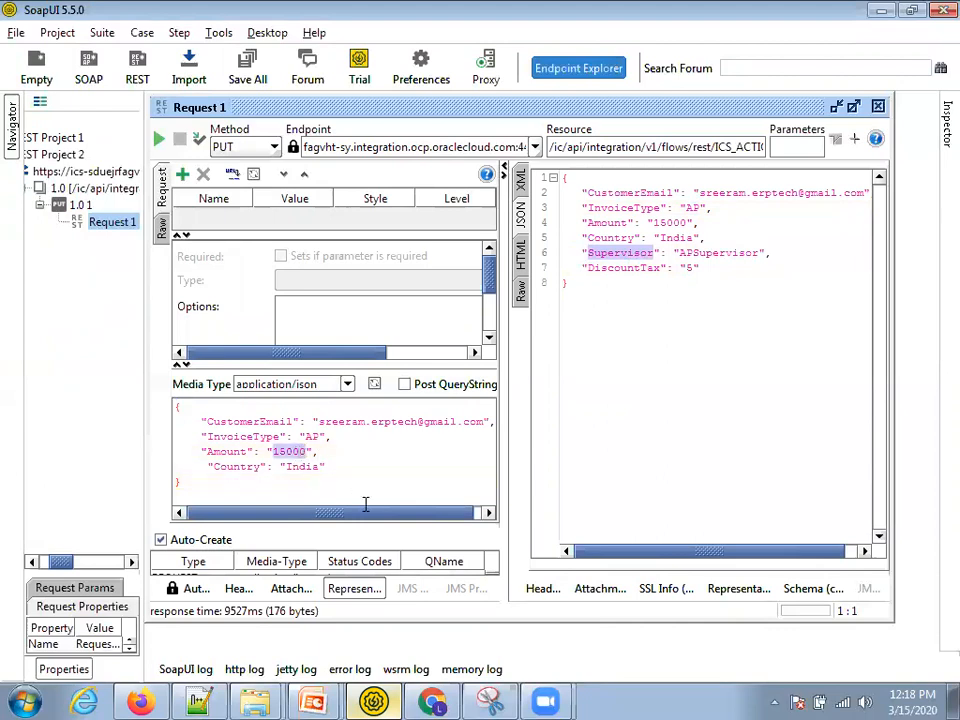
{"action": "type", "text": "90"}
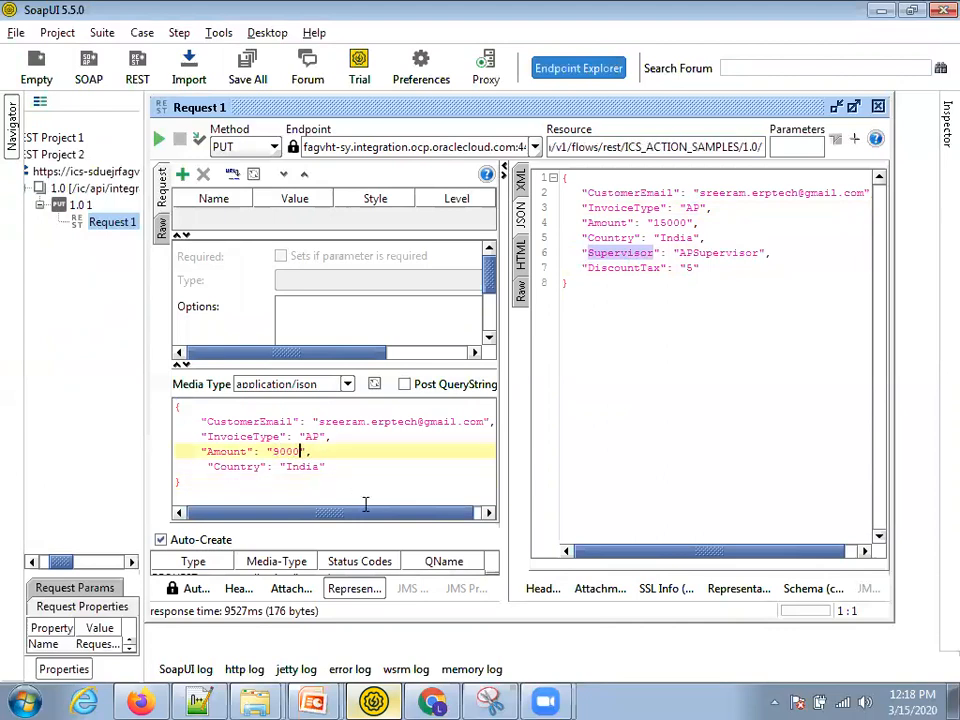
{"action": "double_click", "coordinate": [314, 438]}
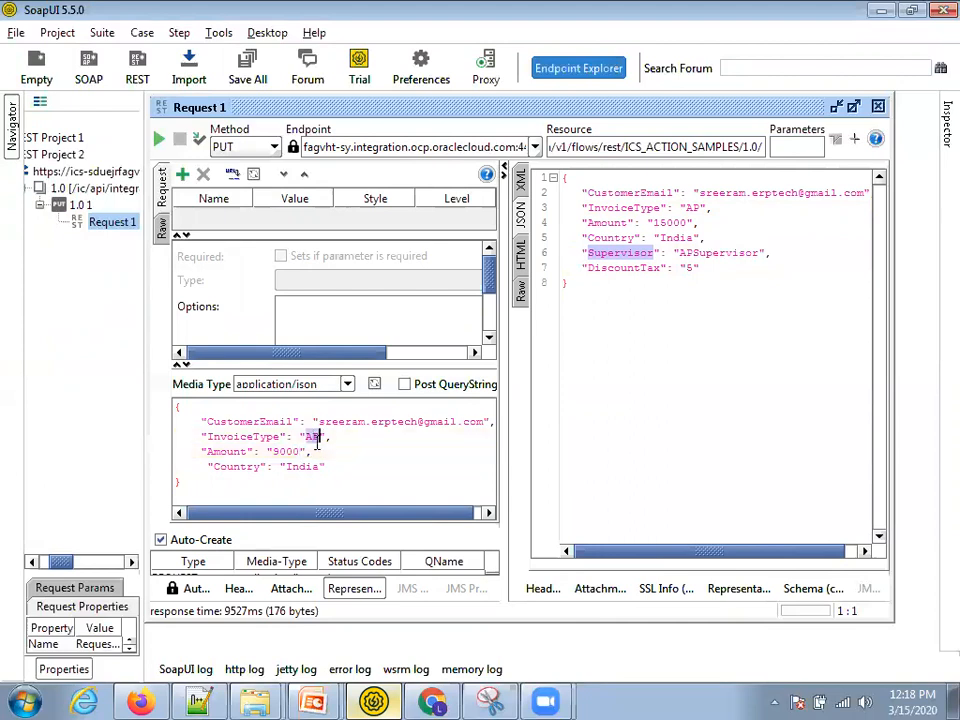
{"action": "type", "text": "AR"}
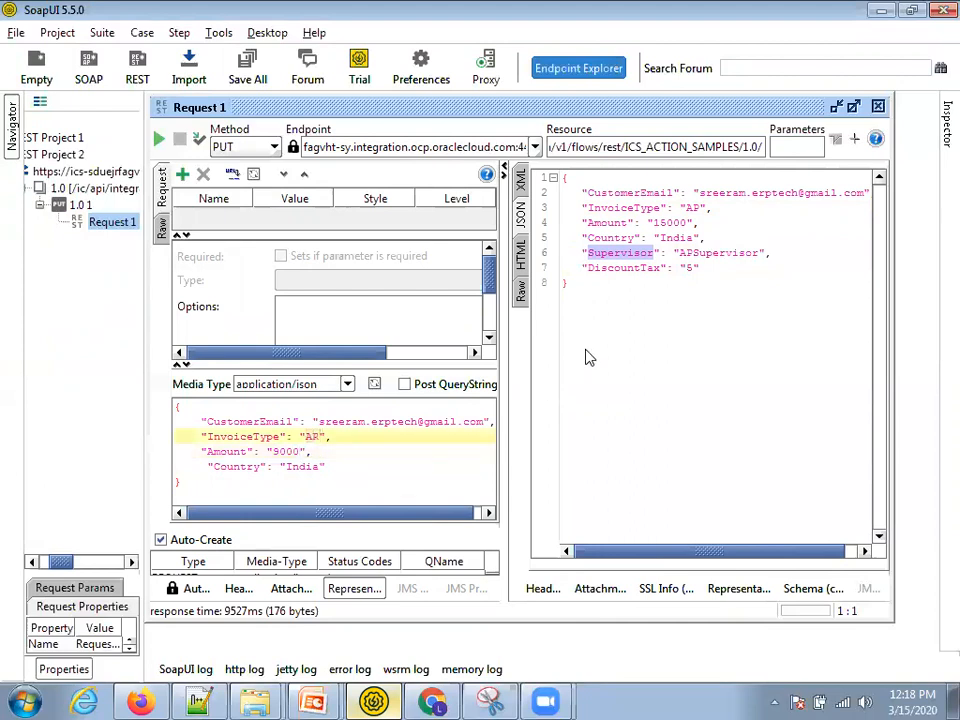
- Resend the request and check the response shows ARSupervisor and DiscountTax 10
{"action": "left_click", "coordinate": [590, 358]}
{"action": "key", "text": "ctrl+a"}
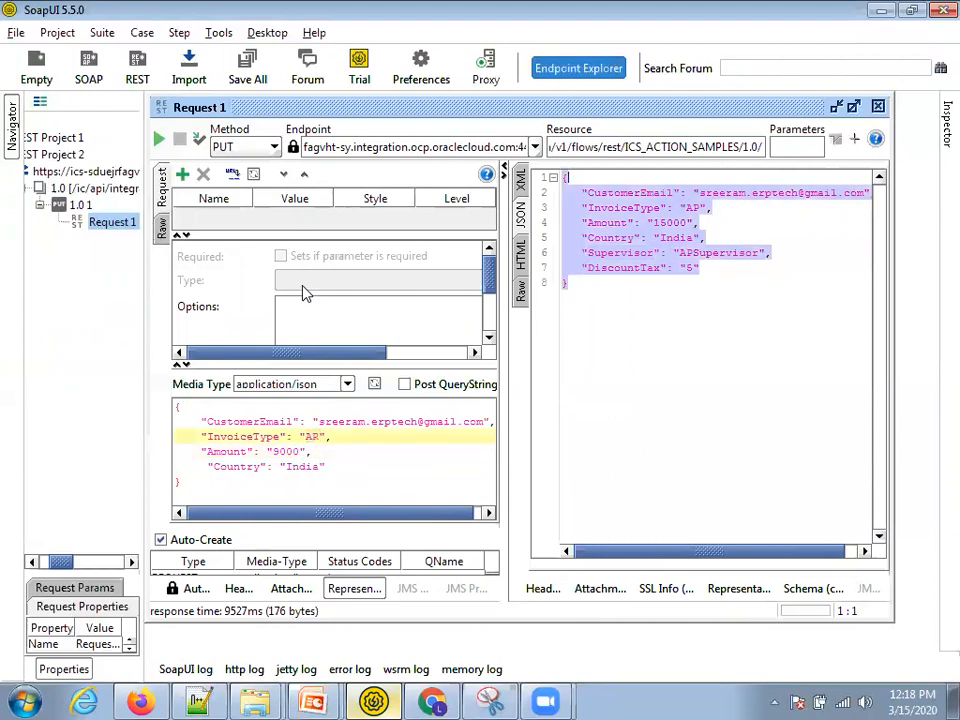
{"action": "left_click", "coordinate": [160, 141]}
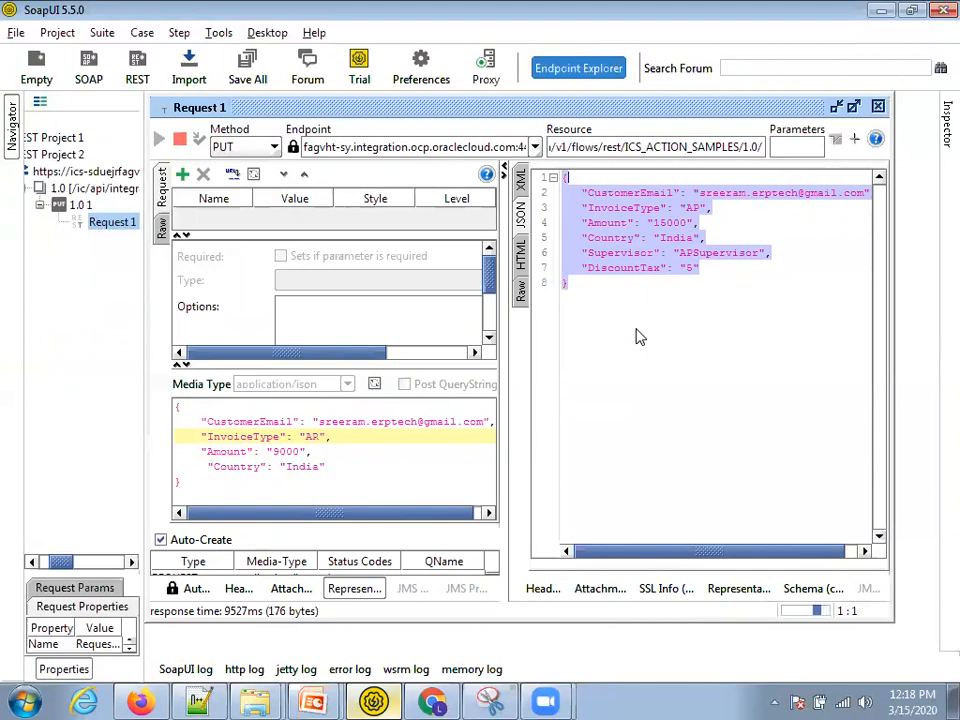
{"action": "left_click", "coordinate": [700, 275]}
{"action": "left_click_drag", "start_coordinate": [712, 276], "coordinate": [570, 193]}
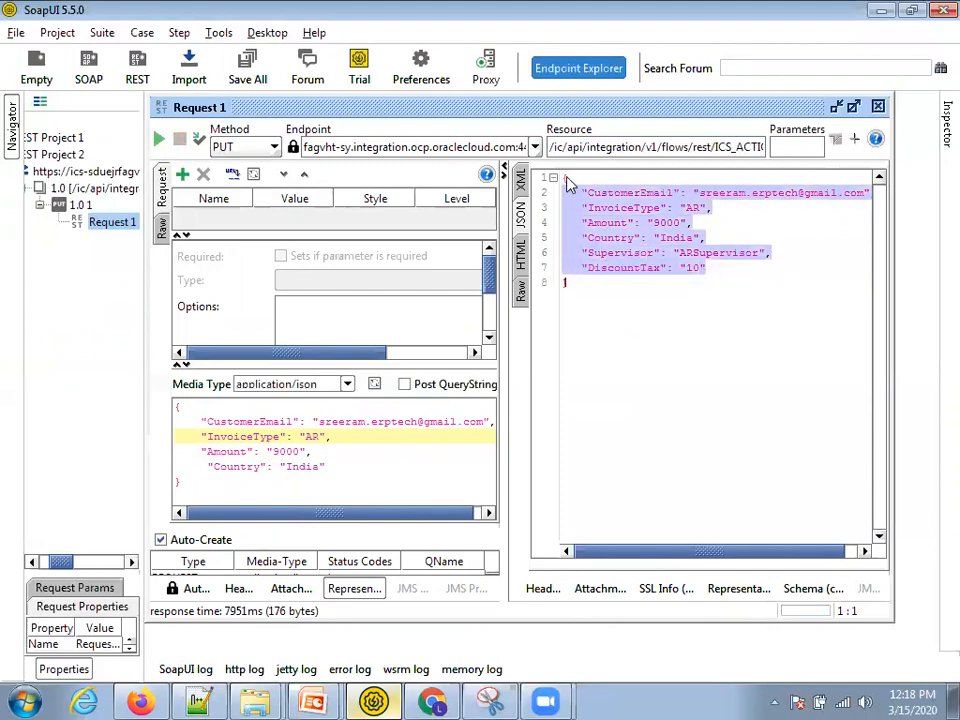
{"action": "left_click", "coordinate": [639, 274]}
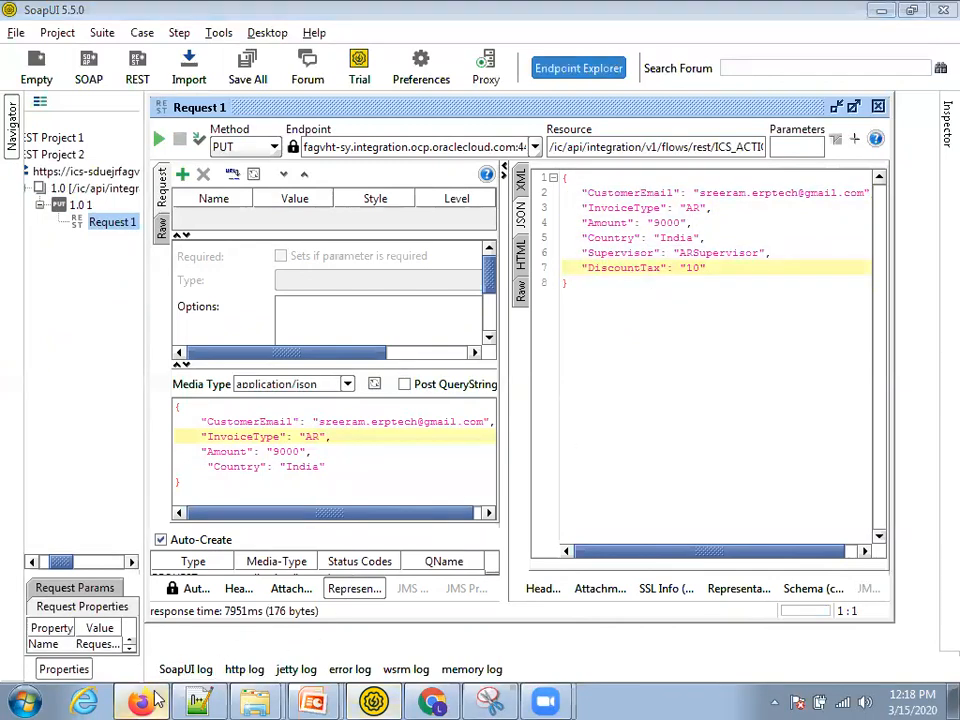
{"action": "left_click", "coordinate": [140, 702]}
- Check the Gmail inbox for the new 'Receivable Invoice For Customers' email from OIC Mailer
{"action": "left_click", "coordinate": [432, 702]}
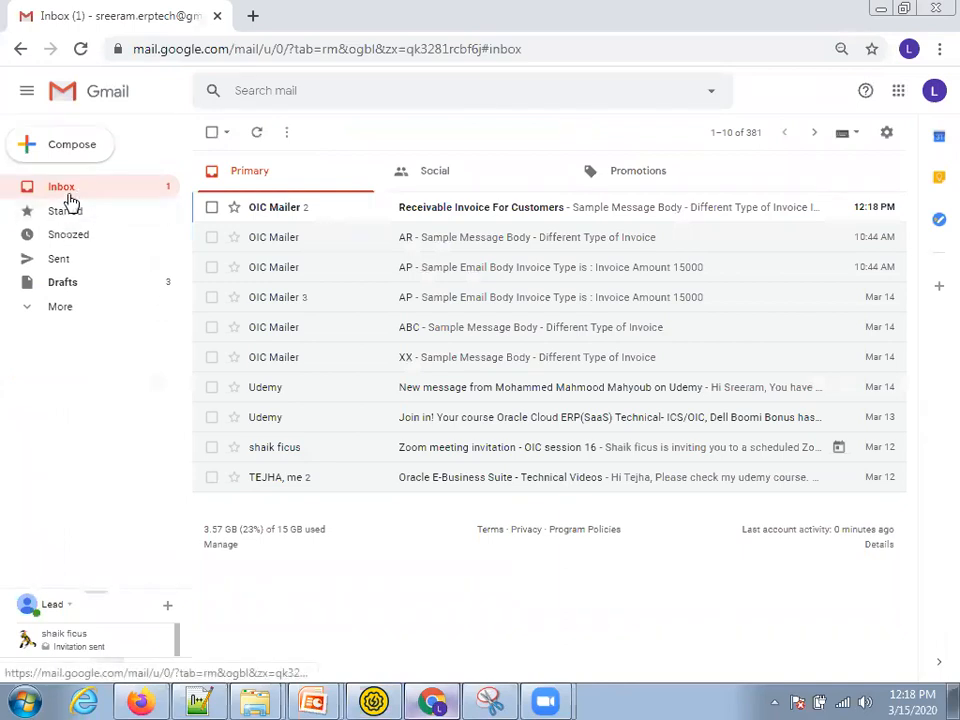
{"action": "left_click", "coordinate": [66, 207]}
{"action": "left_click", "coordinate": [64, 192]}
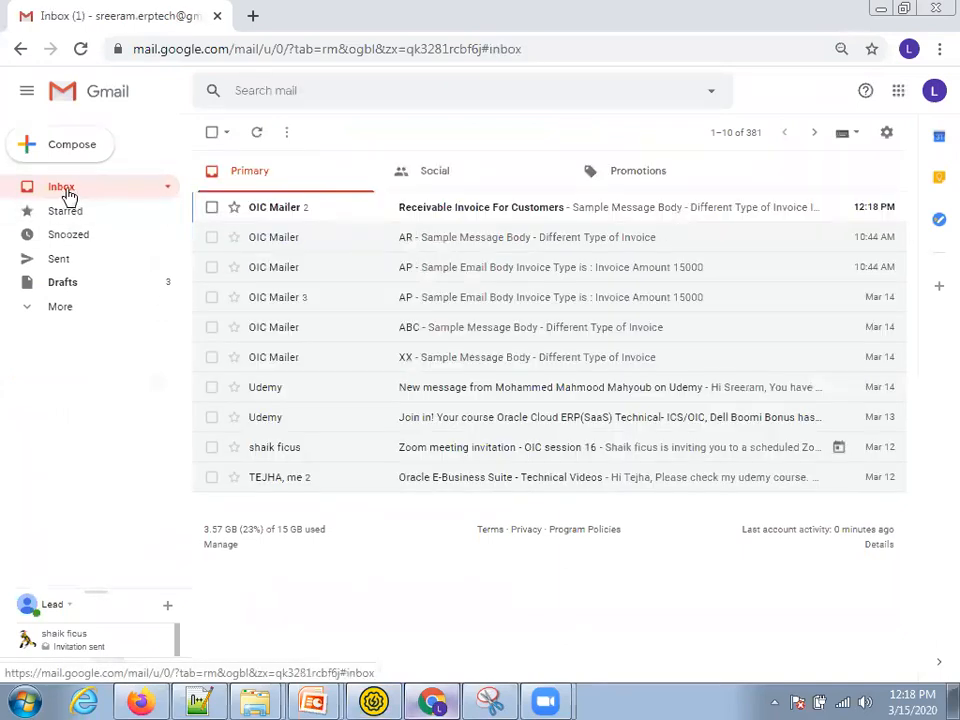
{"action": "key", "text": "alt+Tab"}
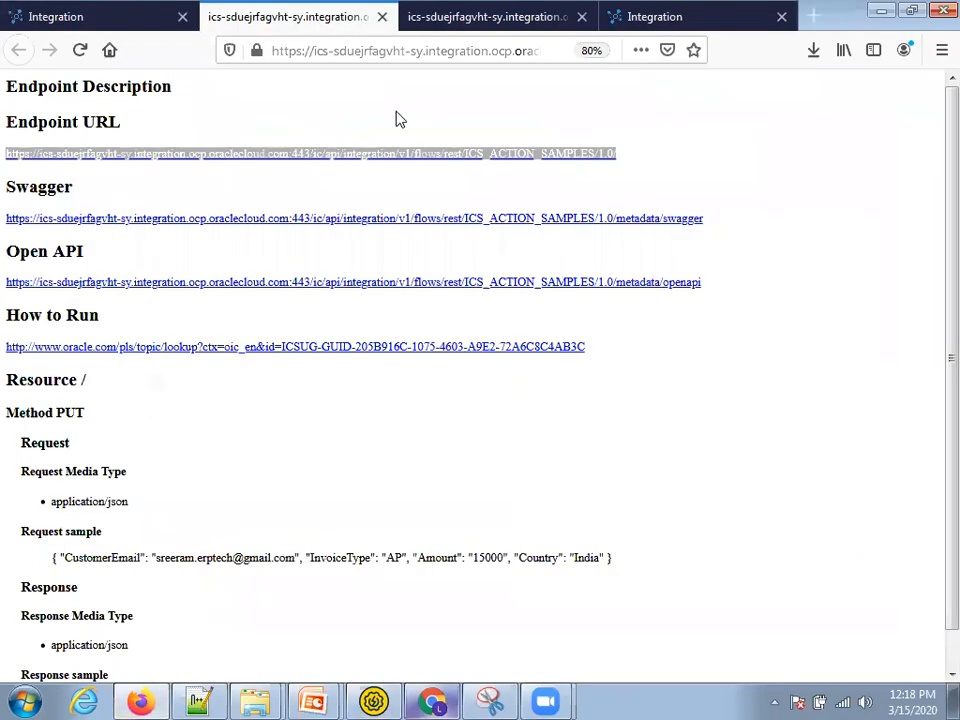
- Open the 'Invoice Type: AR' instance under Monitoring > Tracking in Oracle Integration
{"action": "key", "text": "ctrl+shift+Tab"}
{"action": "key", "text": "ctrl+Tab"}
{"action": "key", "text": "ctrl+Tab"}
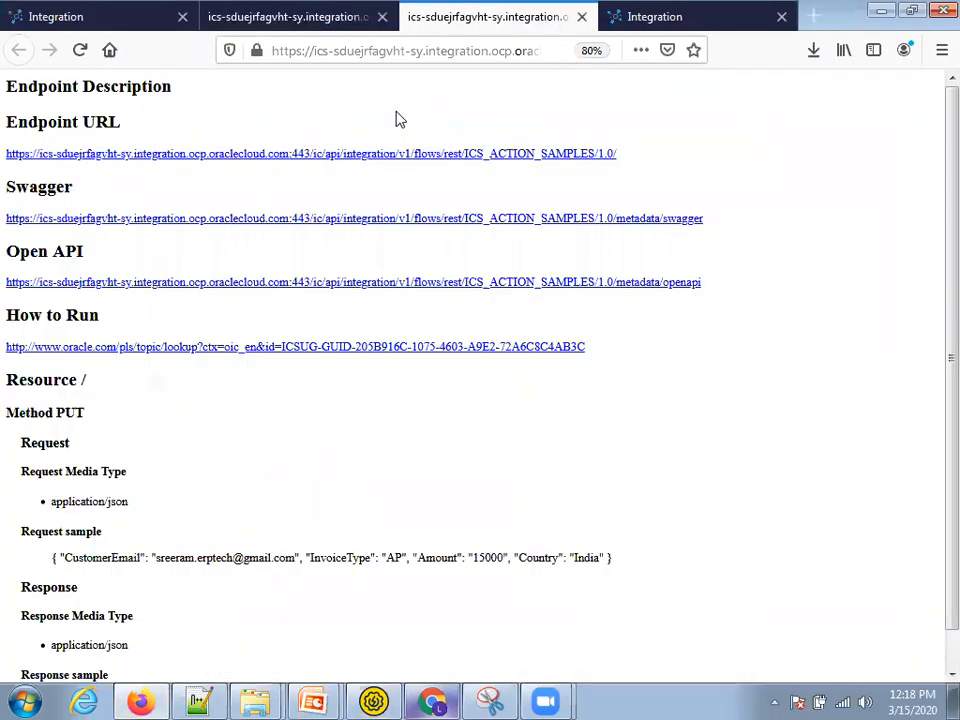
{"action": "key", "text": "ctrl+shift+Tab"}
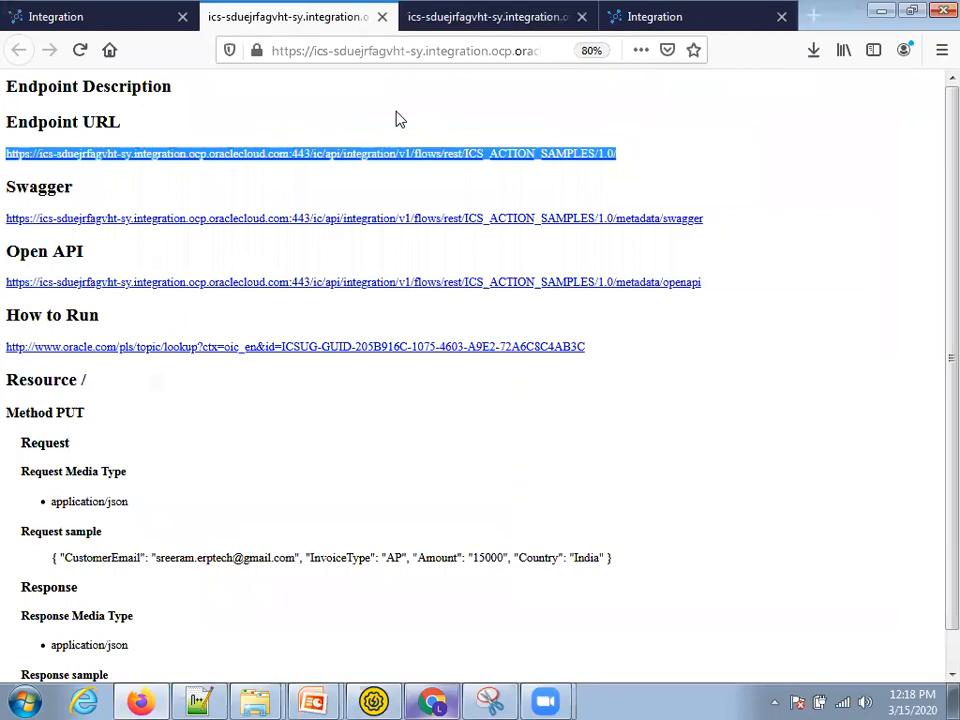
{"action": "key", "text": "ctrl+Tab"}
{"action": "key", "text": "ctrl+shift+Tab"}
{"action": "key", "text": "ctrl+shift+Tab"}
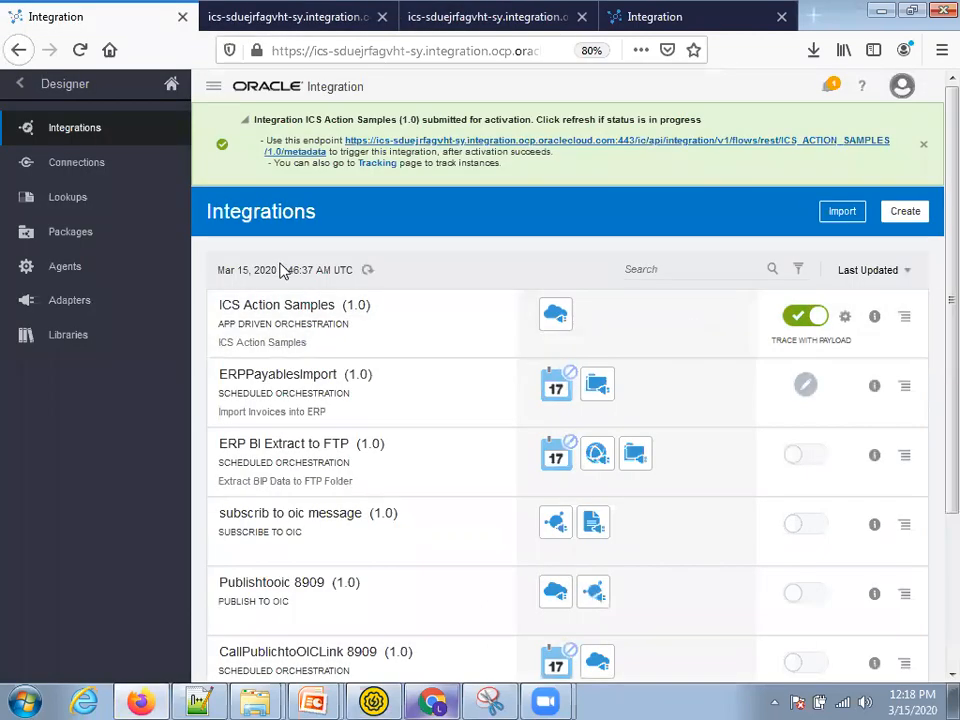
{"action": "left_click", "coordinate": [18, 85]}
{"action": "left_click", "coordinate": [72, 165]}
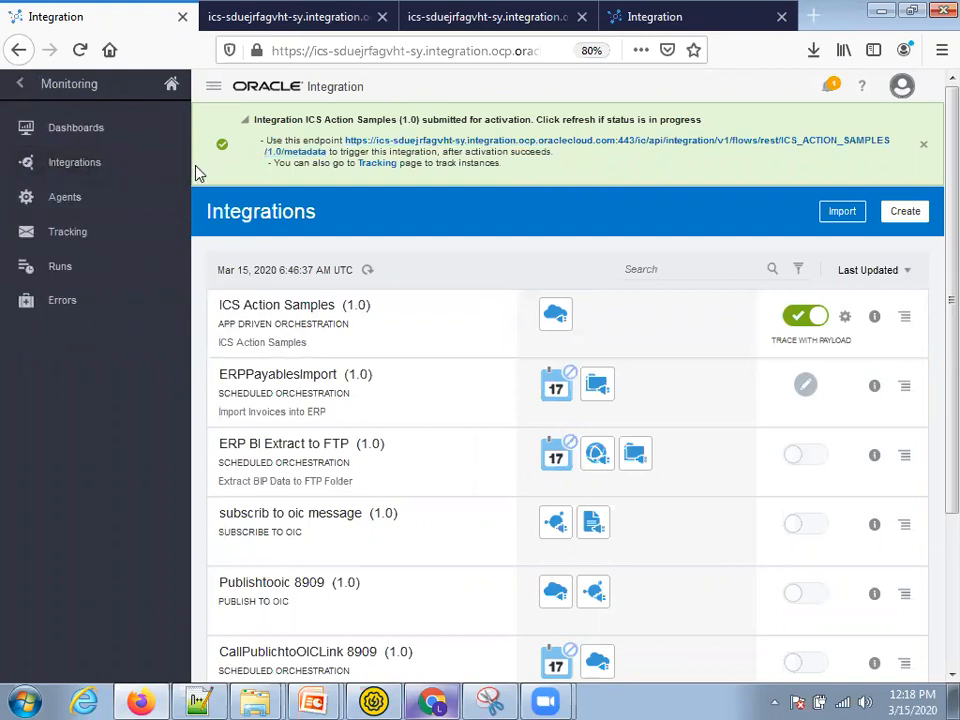
{"action": "left_click", "coordinate": [62, 235]}
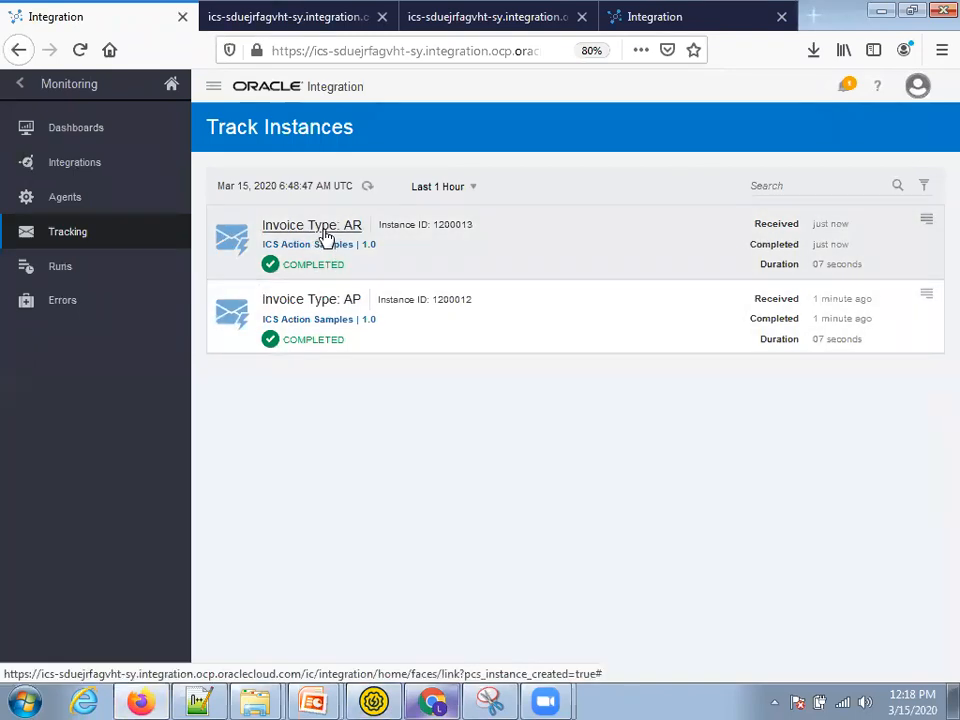
{"action": "left_click", "coordinate": [317, 227]}
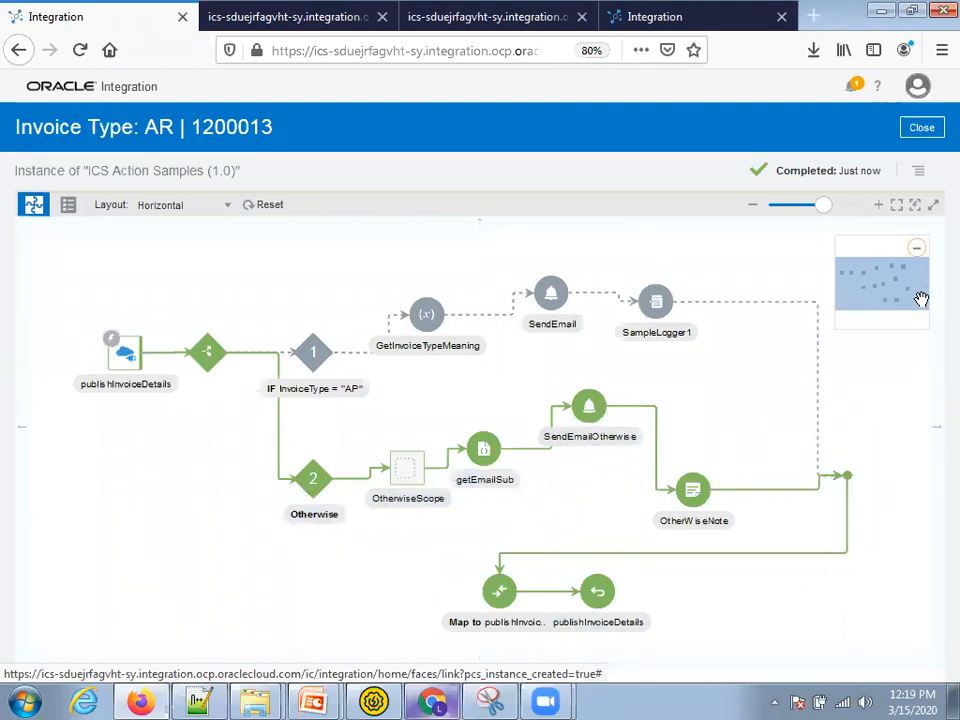
- Inspect the AR instance's activity stream: notification email details, data-mapping message and reply message, then close it
{"action": "left_click", "coordinate": [920, 172]}
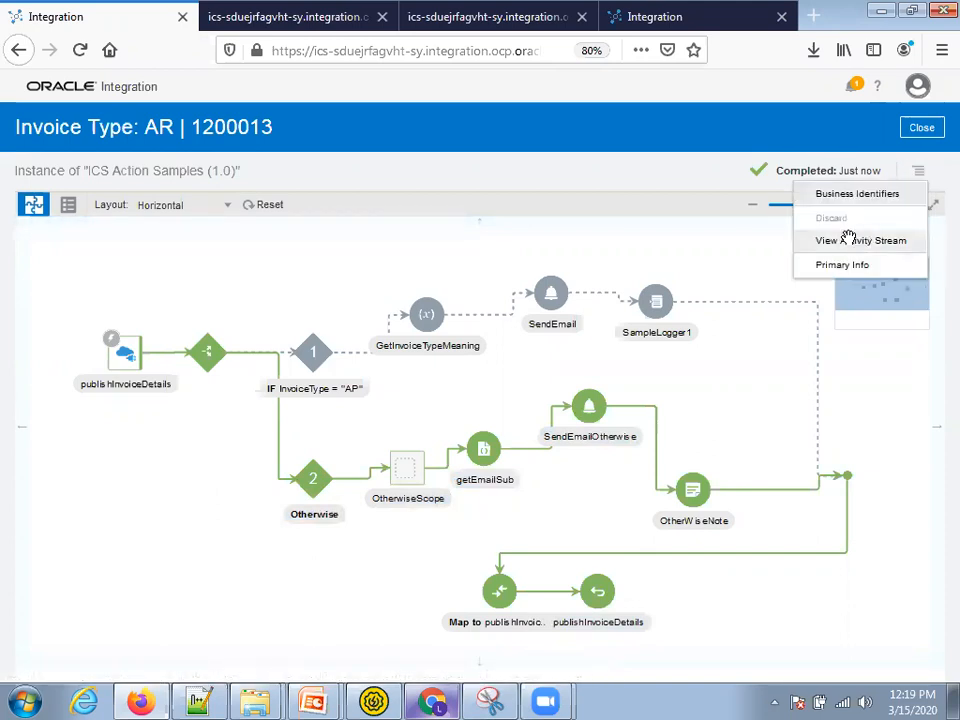
{"action": "left_click", "coordinate": [847, 240]}
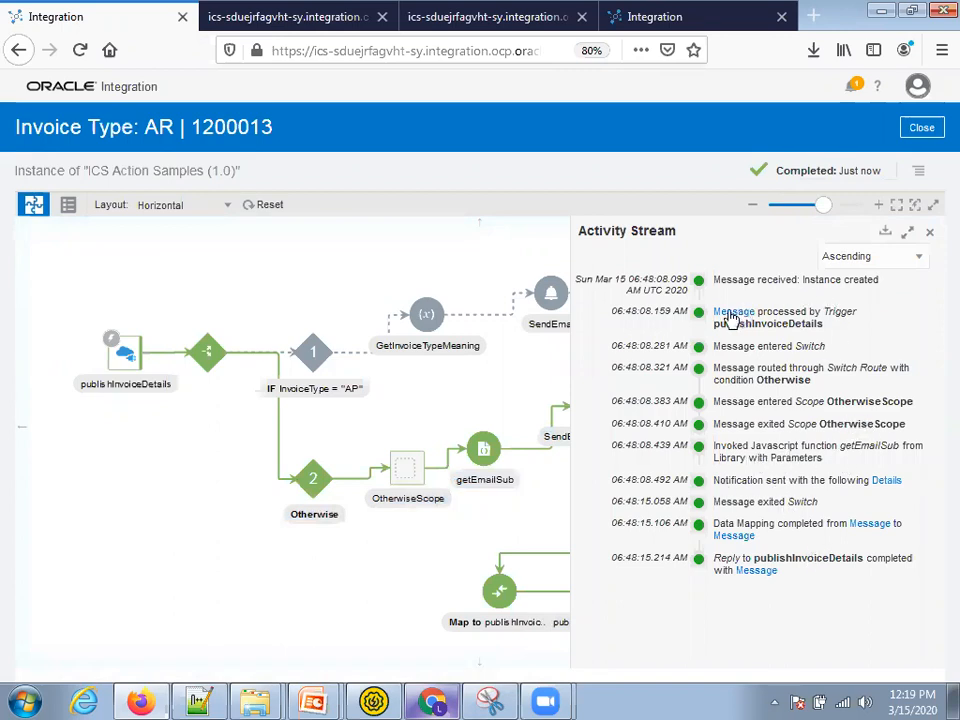
{"action": "left_click", "coordinate": [888, 481]}
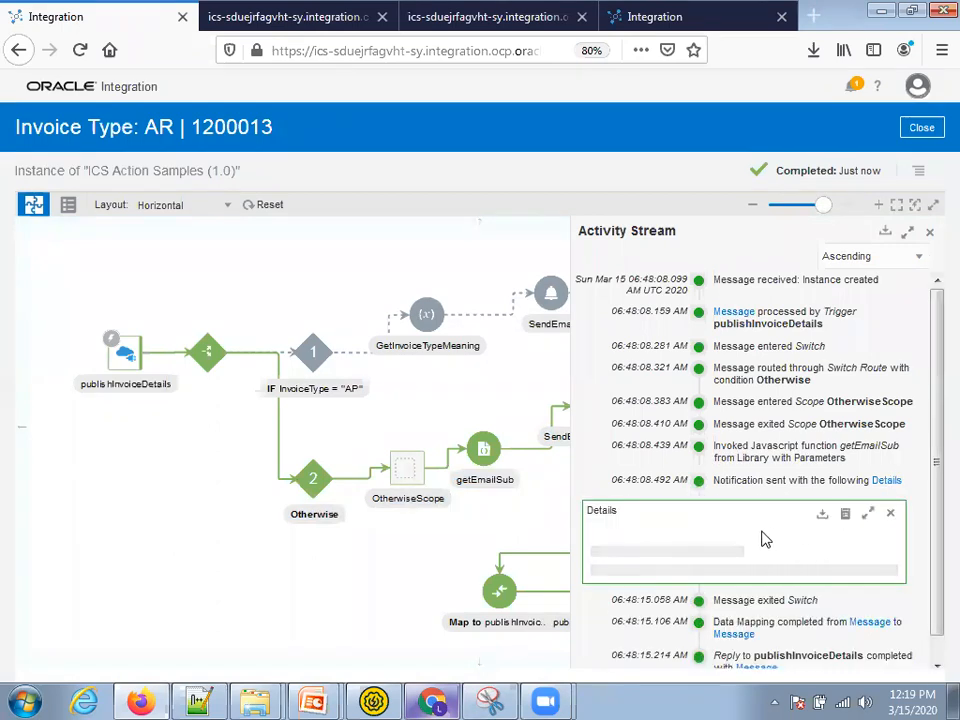
{"action": "scroll", "coordinate": [685, 567], "scroll_direction": "down", "scroll_amount": 1}
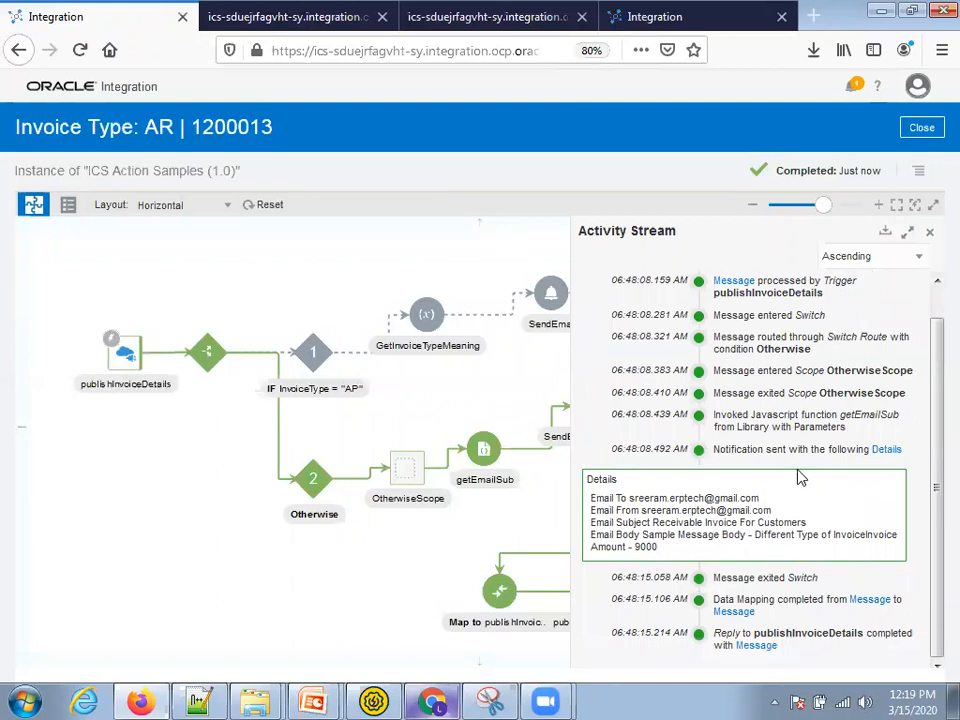
{"action": "left_click", "coordinate": [867, 599]}
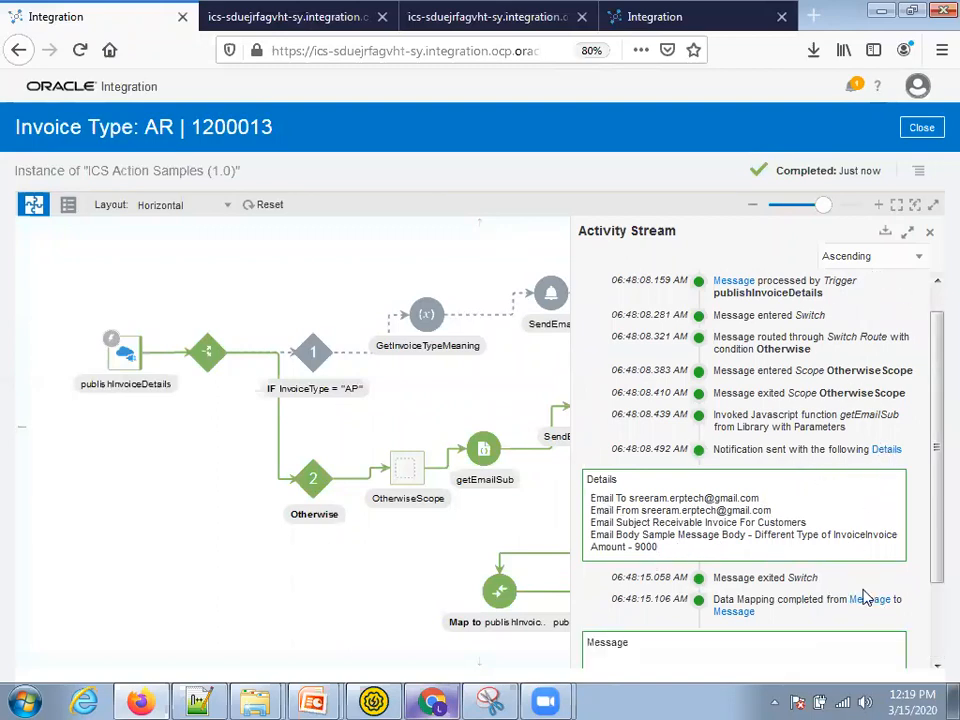
{"action": "scroll", "coordinate": [741, 576], "scroll_direction": "down", "scroll_amount": 2}
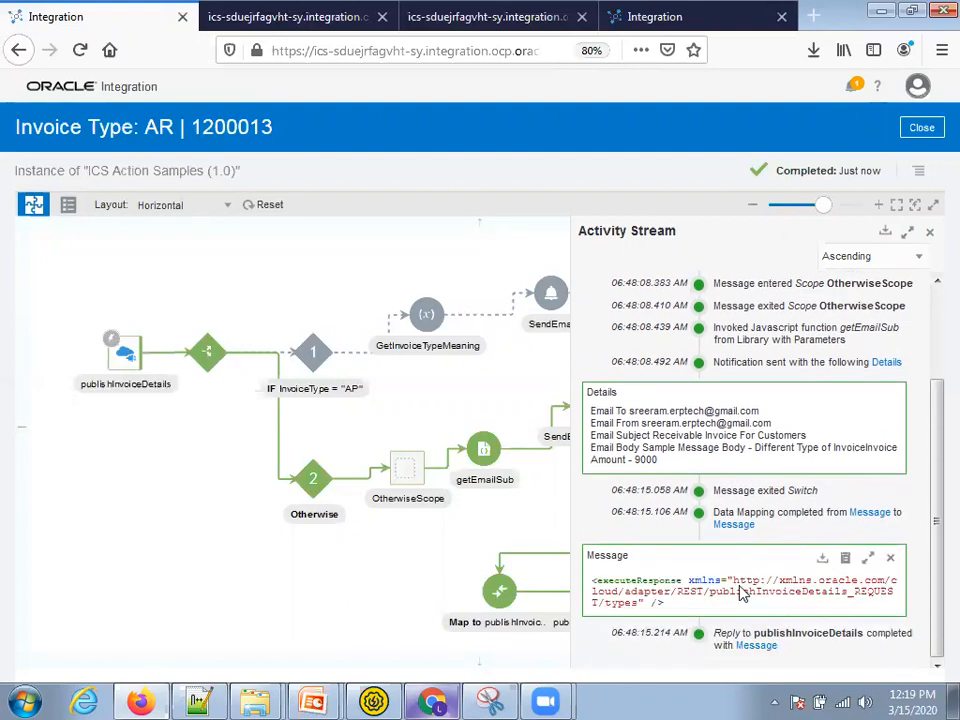
{"action": "left_click", "coordinate": [755, 646]}
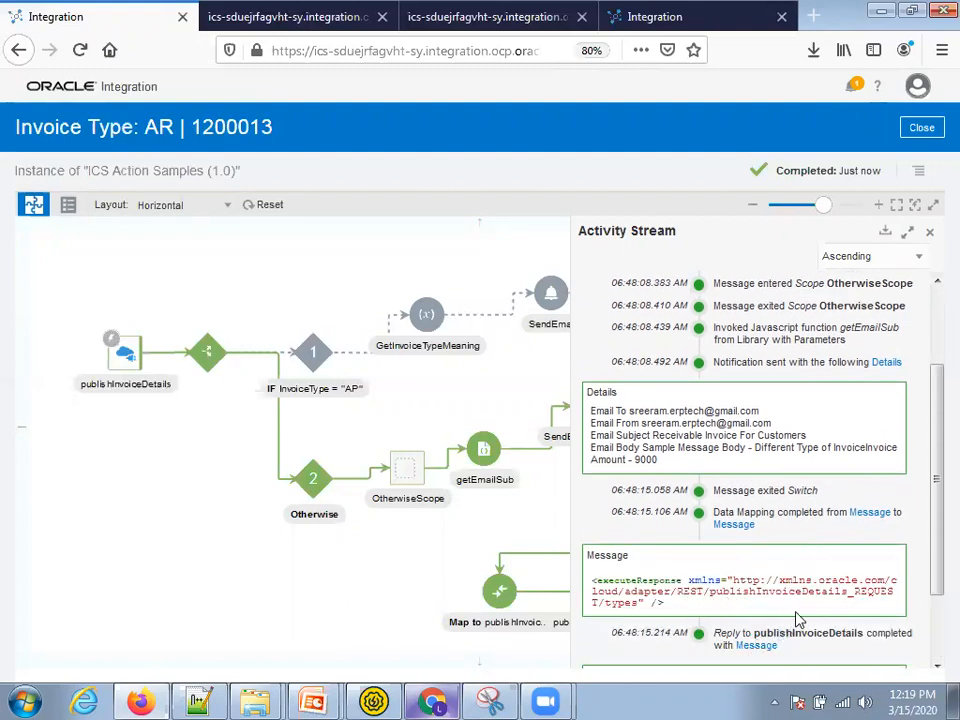
{"action": "scroll", "coordinate": [770, 615], "scroll_direction": "down", "scroll_amount": 6}
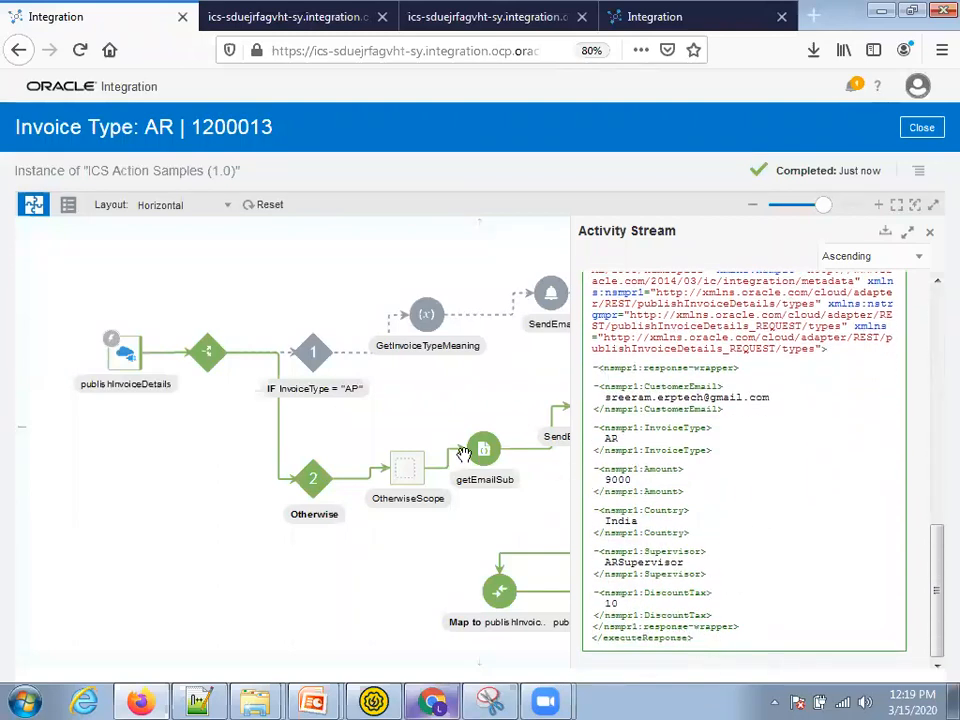
{"action": "left_click", "coordinate": [921, 127]}
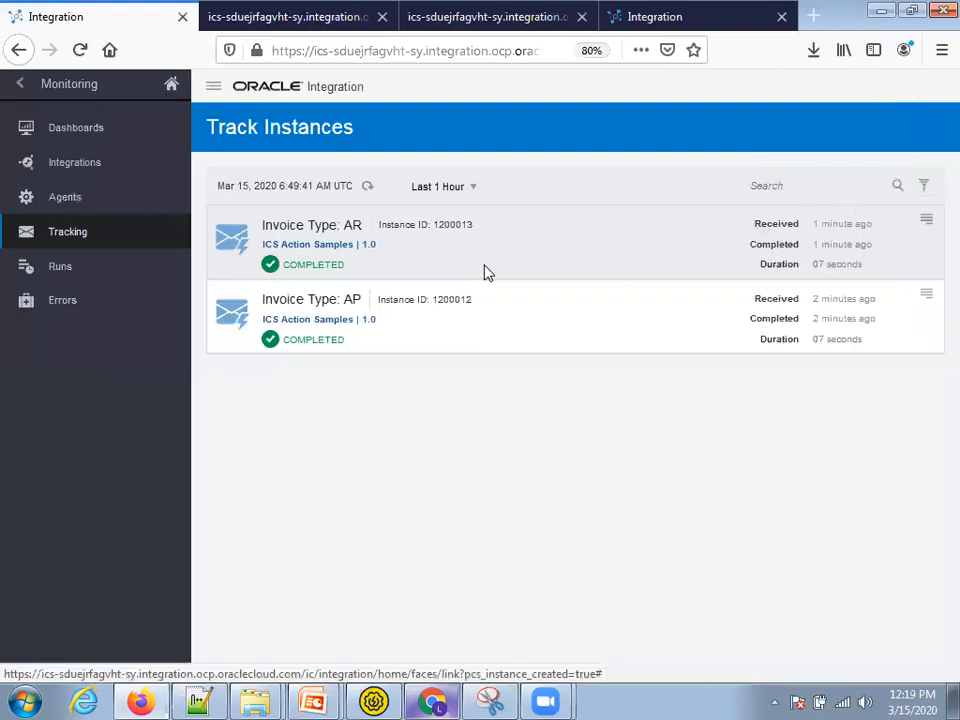
- Open the Invoice Type: AP instance and expand the Payable Invoice notification details in its activity stream
{"action": "left_click", "coordinate": [310, 300]}
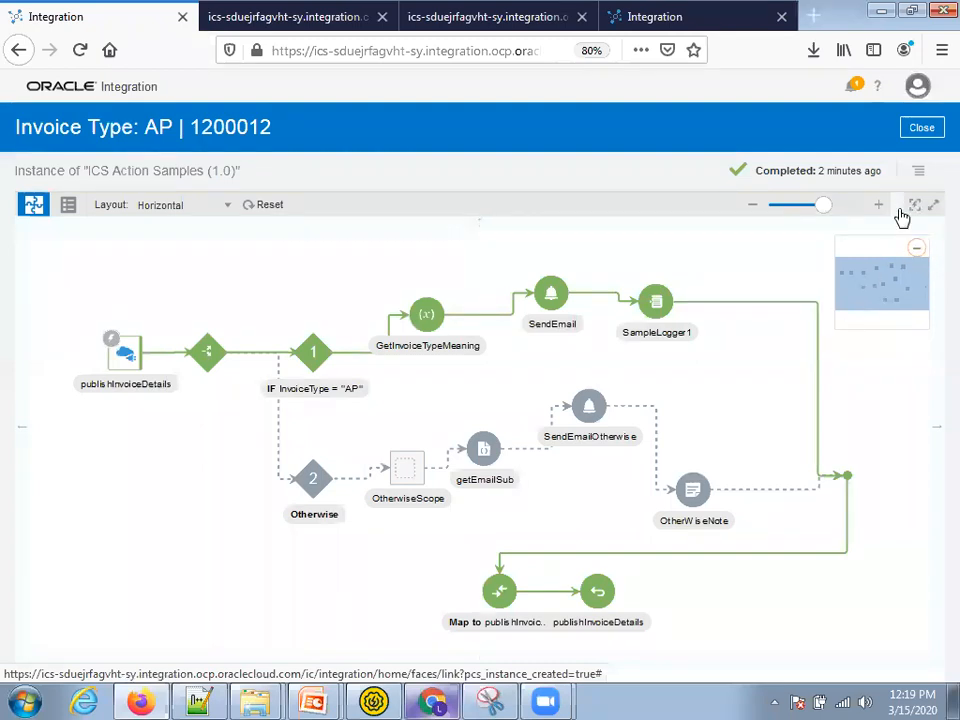
{"action": "left_click", "coordinate": [918, 175]}
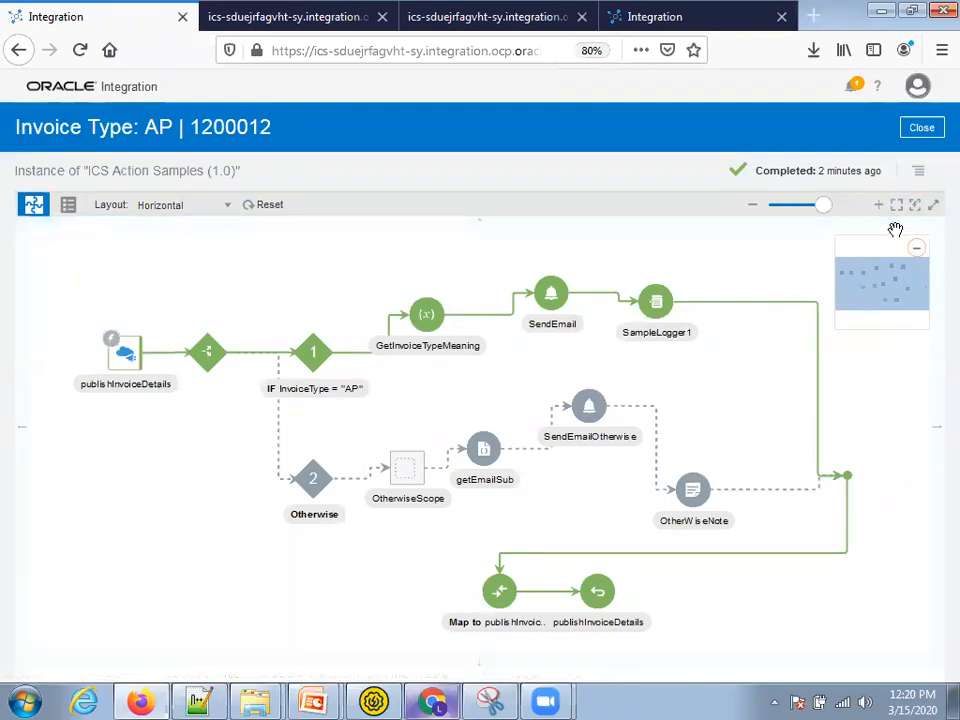
{"action": "left_click", "coordinate": [851, 240]}
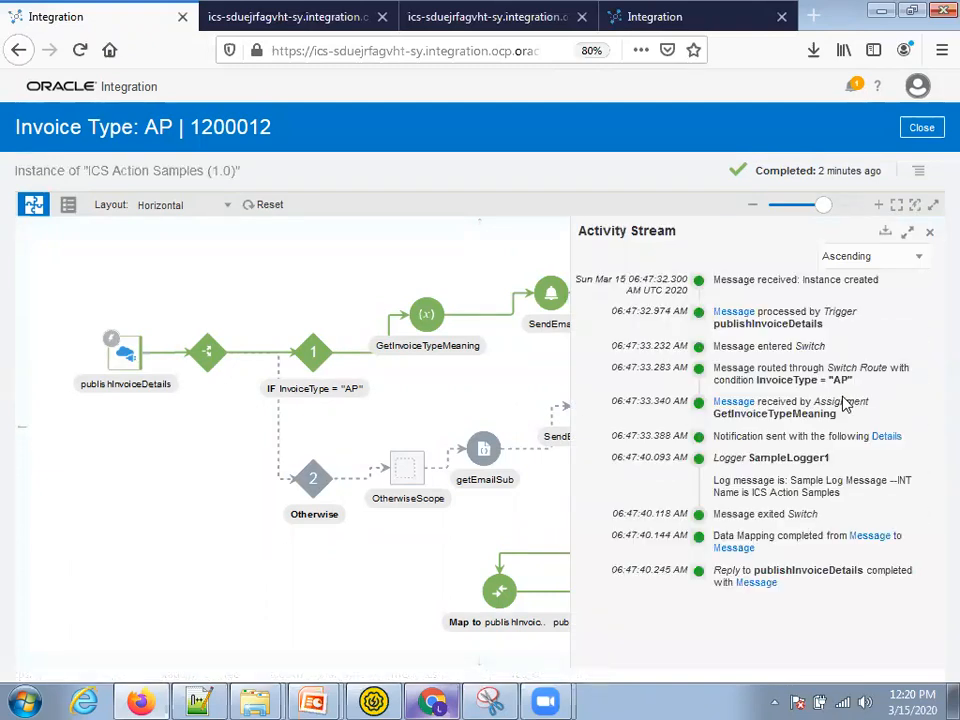
{"action": "left_click", "coordinate": [884, 440]}
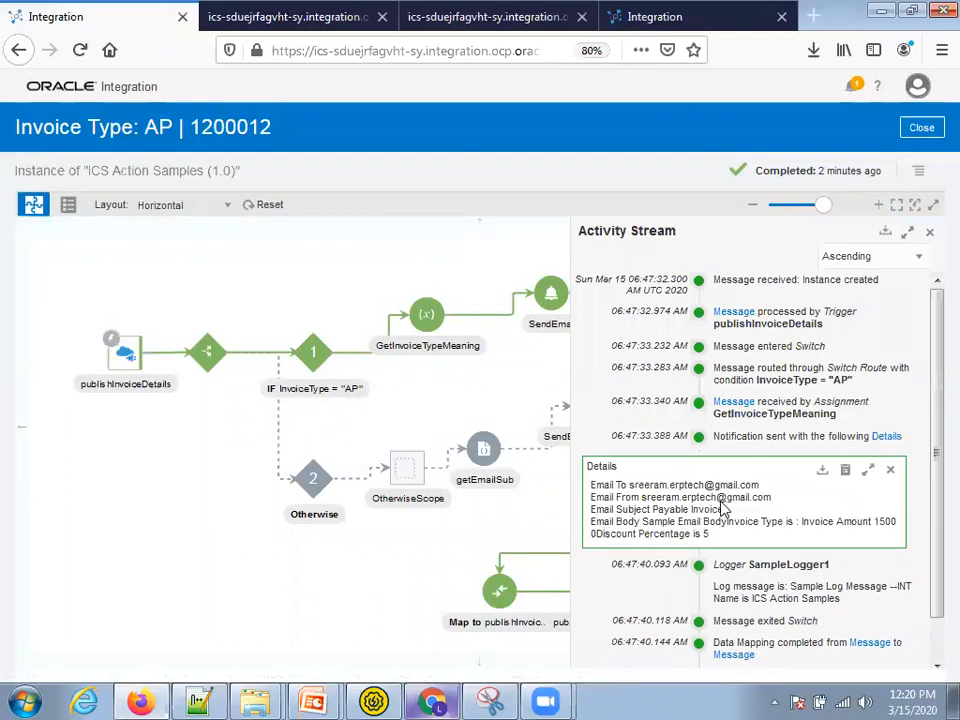
{"action": "scroll", "coordinate": [716, 514], "scroll_direction": "down", "scroll_amount": 1}
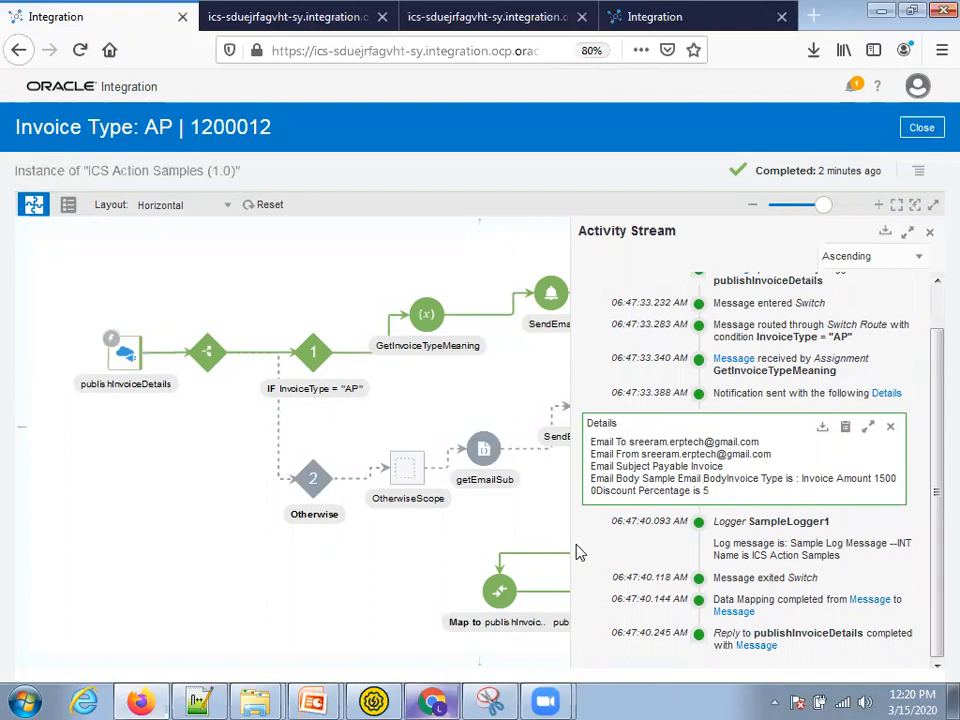
{"action": "key", "text": "alt+Tab"}
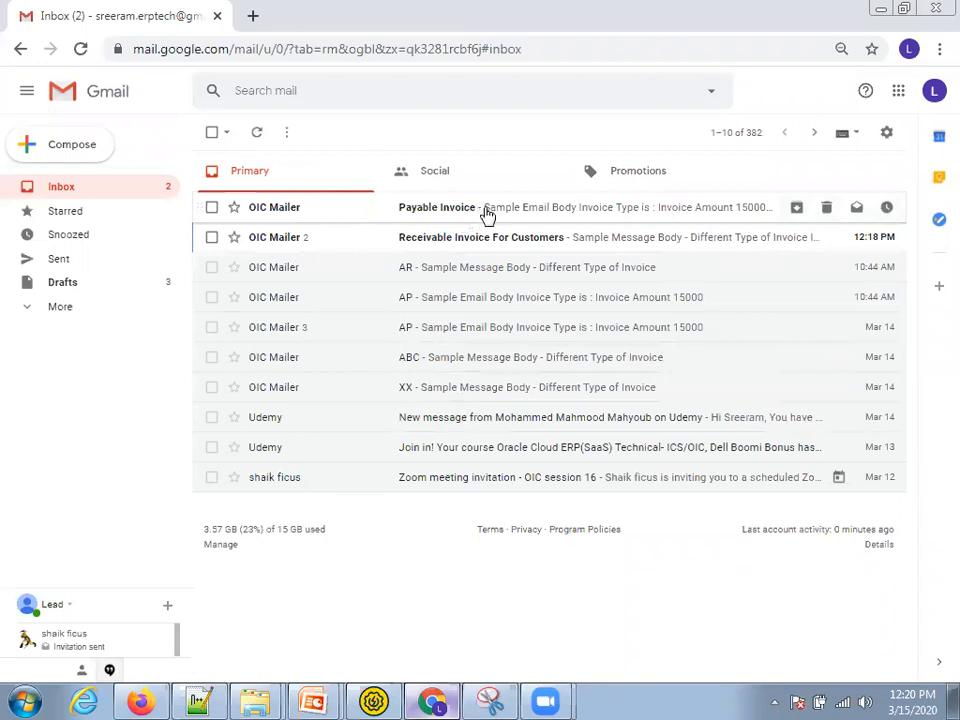
- Check the Payable Invoice email's Discount Percentage line, then return to the AP instance 1200012
{"action": "left_click", "coordinate": [489, 216]}
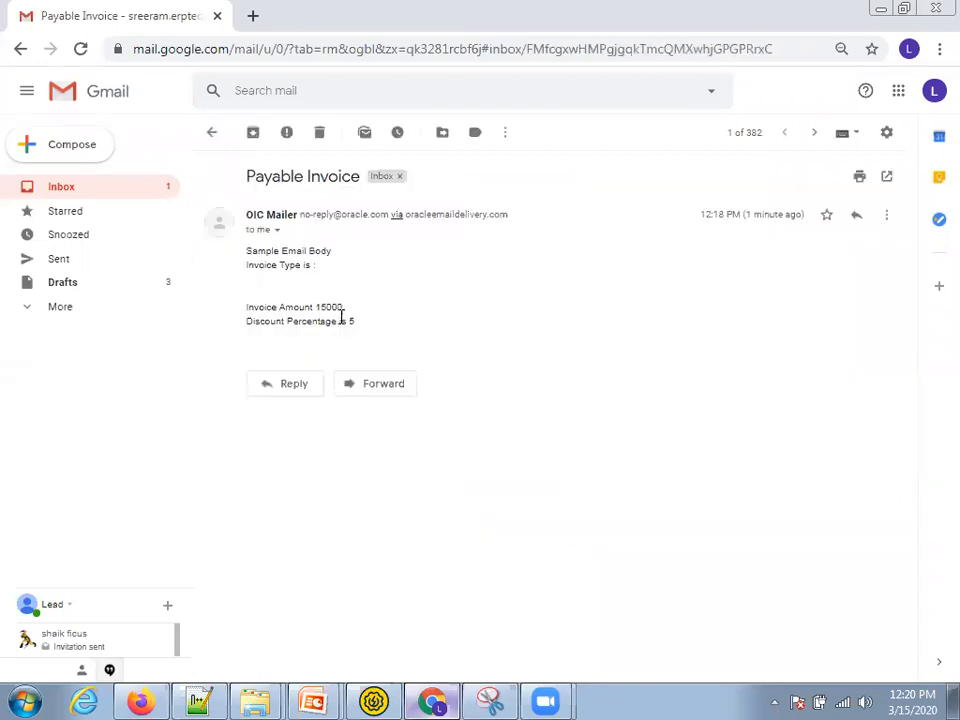
{"action": "left_click_drag", "start_coordinate": [342, 316], "coordinate": [246, 318]}
{"action": "left_click", "coordinate": [211, 132]}
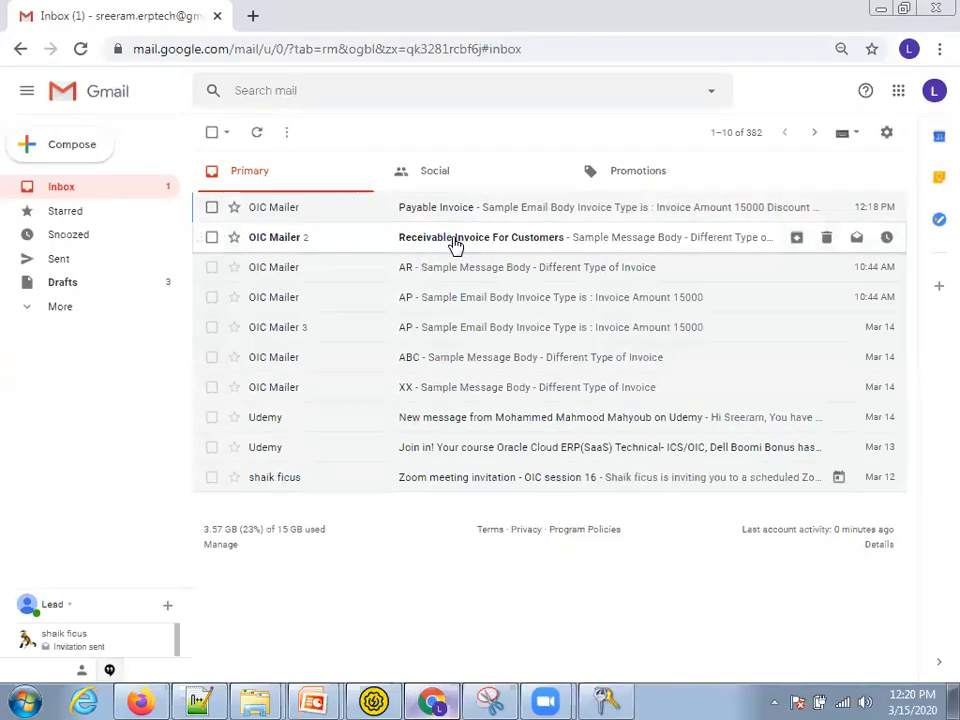
{"action": "left_click", "coordinate": [442, 697]}
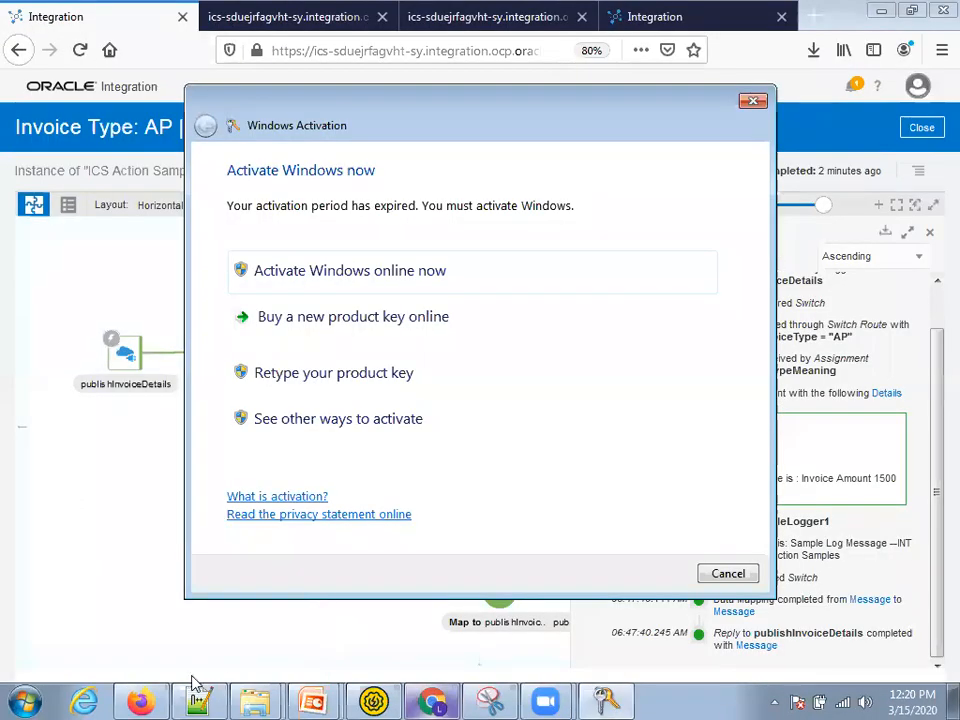
{"action": "left_click", "coordinate": [728, 573]}
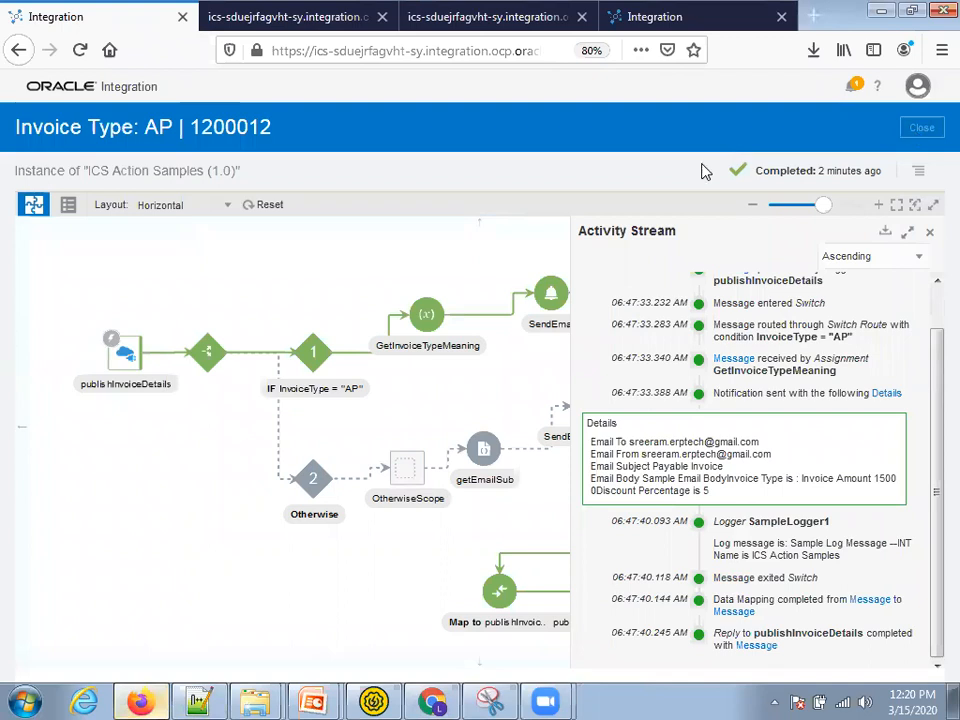
- Review getEmailSubject's invoiceType parameter, if/else logic and returned emailSubject in InvoiceTypeEmailSubject.js
{"action": "key", "text": "alt+Tab"}
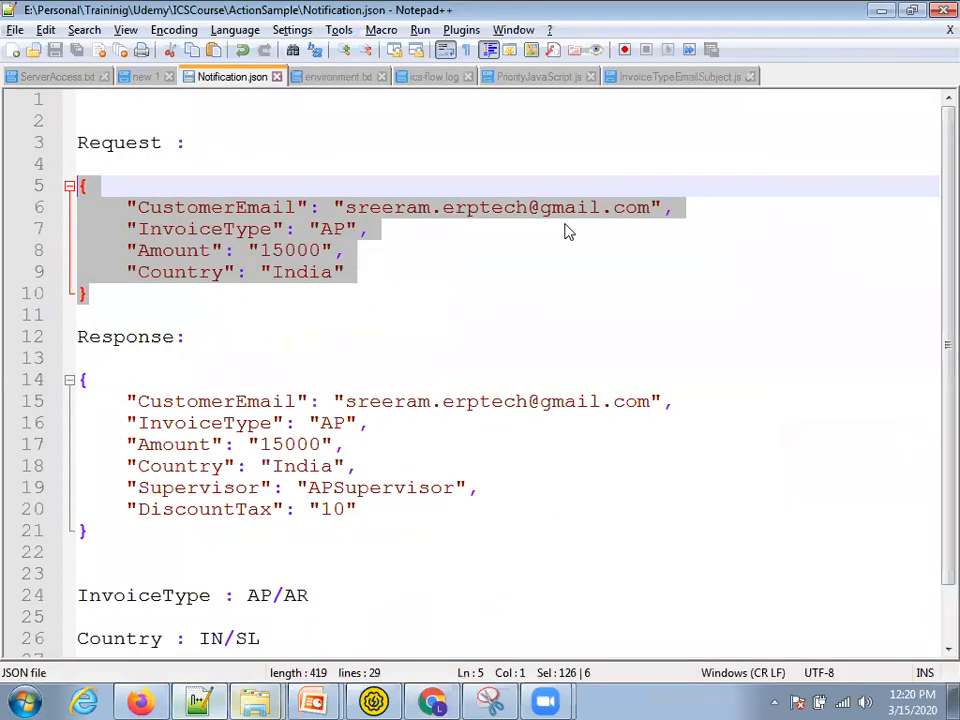
{"action": "left_click", "coordinate": [643, 79]}
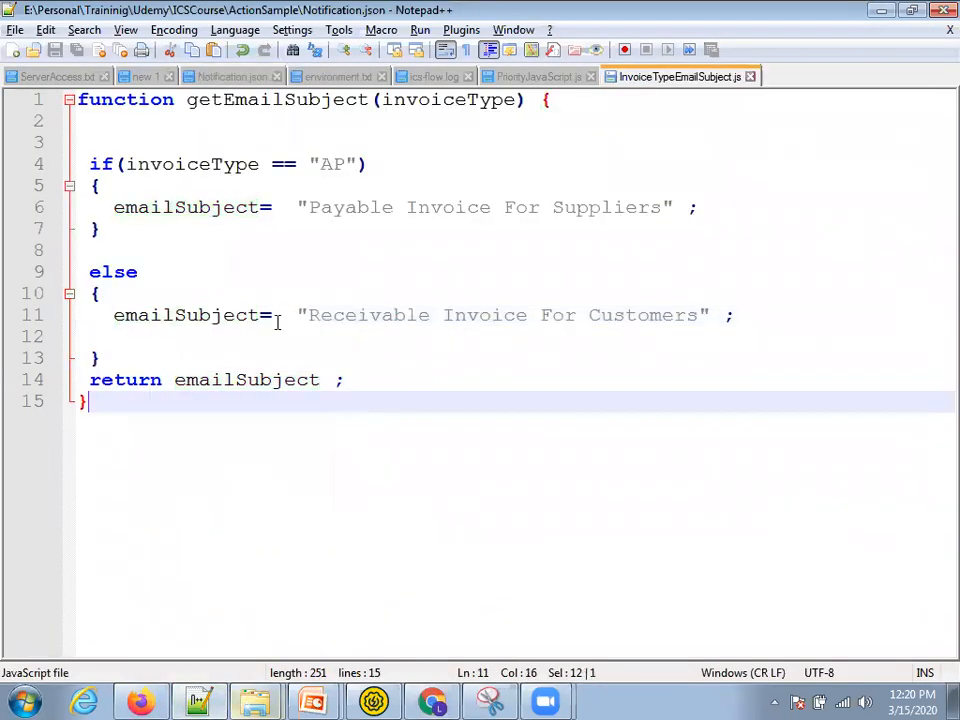
{"action": "double_click", "coordinate": [261, 101]}
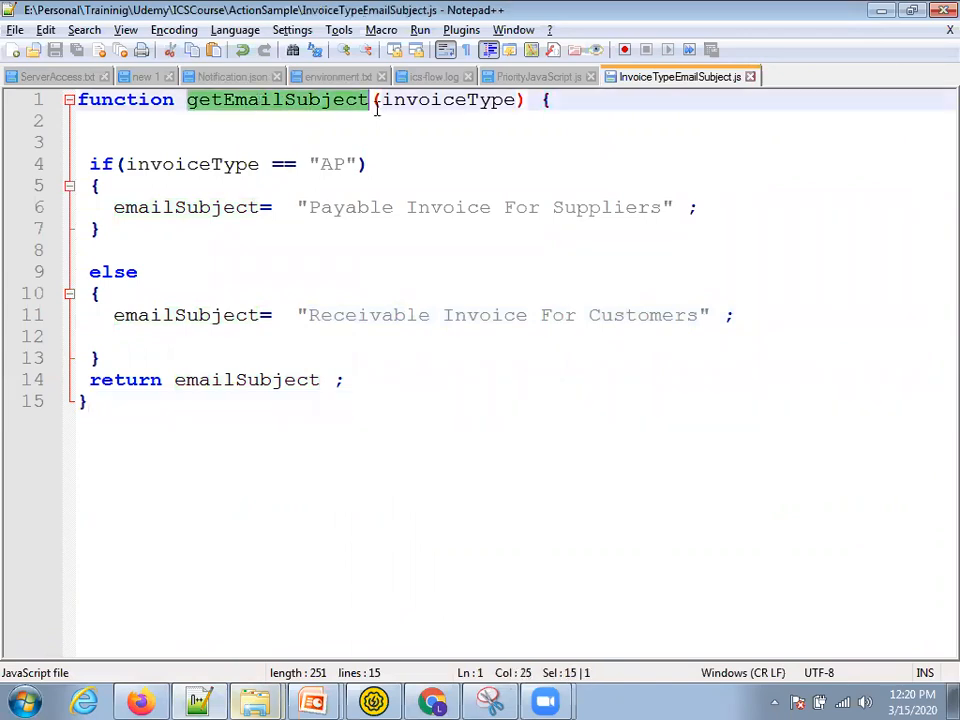
{"action": "double_click", "coordinate": [440, 101]}
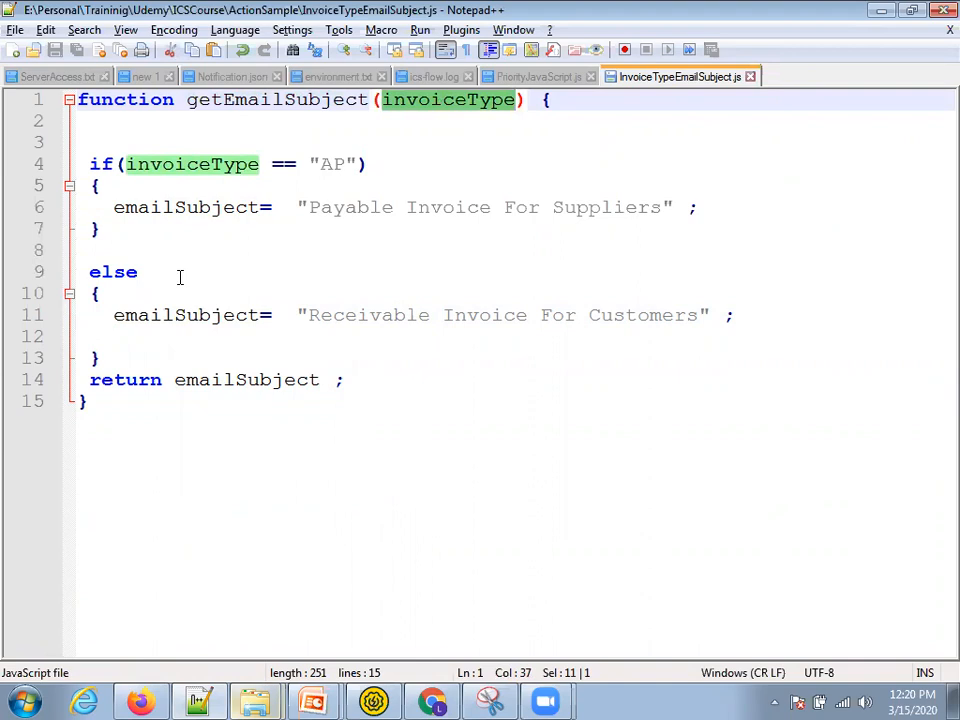
{"action": "left_click_drag", "start_coordinate": [113, 357], "coordinate": [78, 142]}
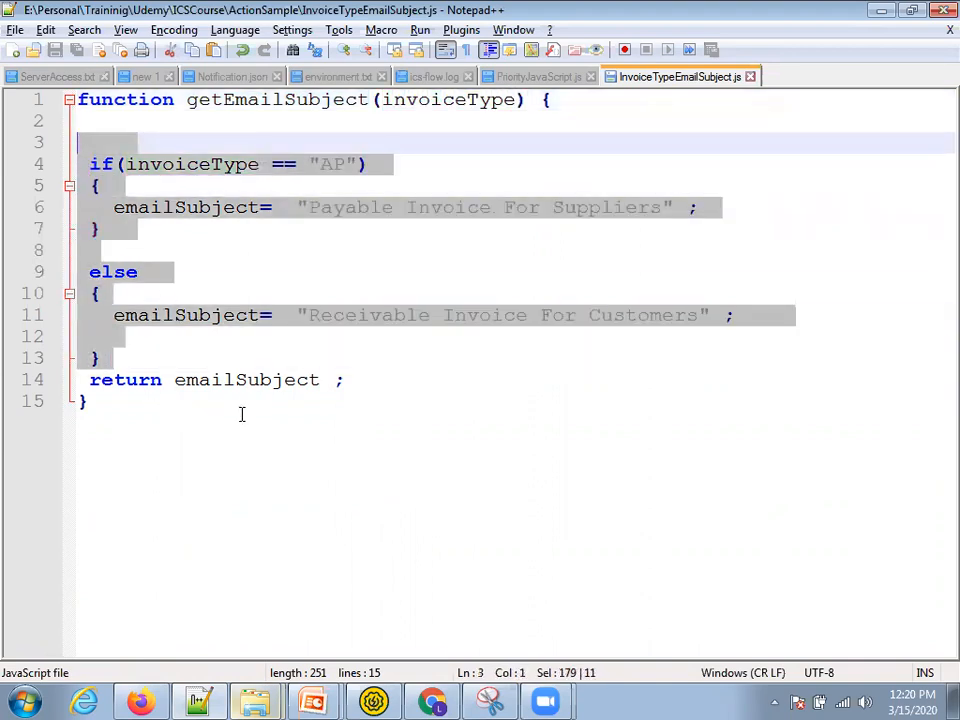
{"action": "double_click", "coordinate": [242, 388]}
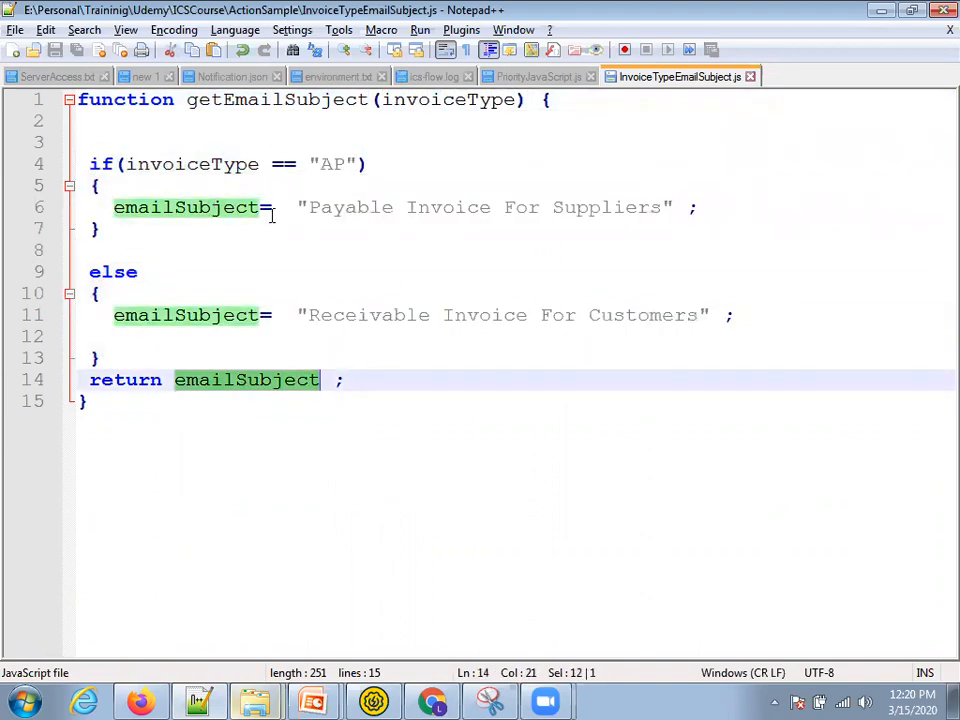
{"action": "key", "text": "alt+Tab"}
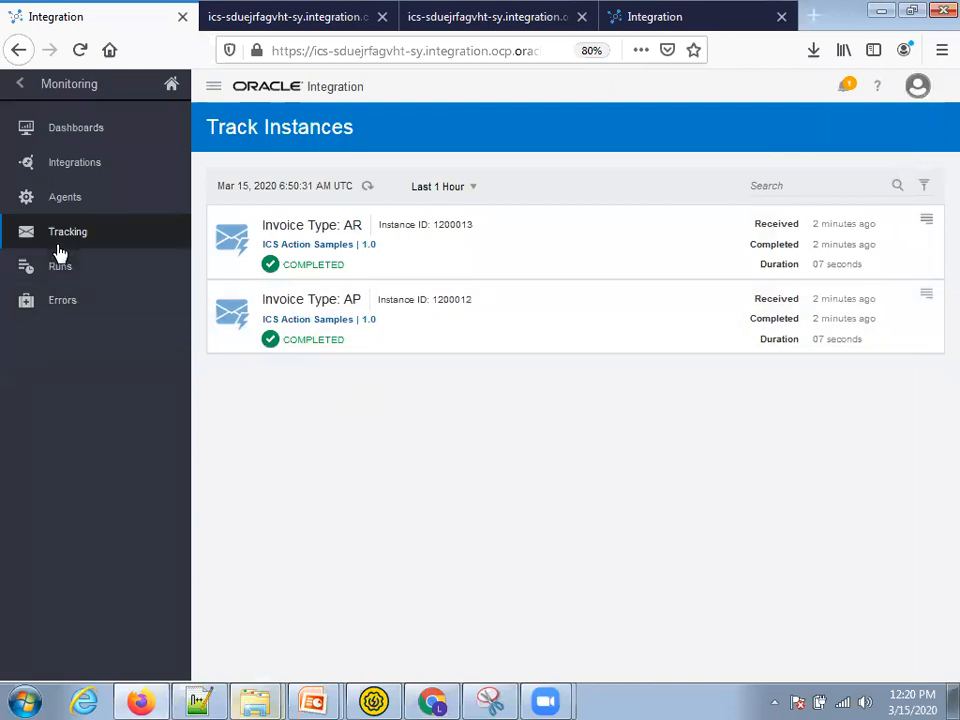
{"action": "left_click", "coordinate": [21, 85]}
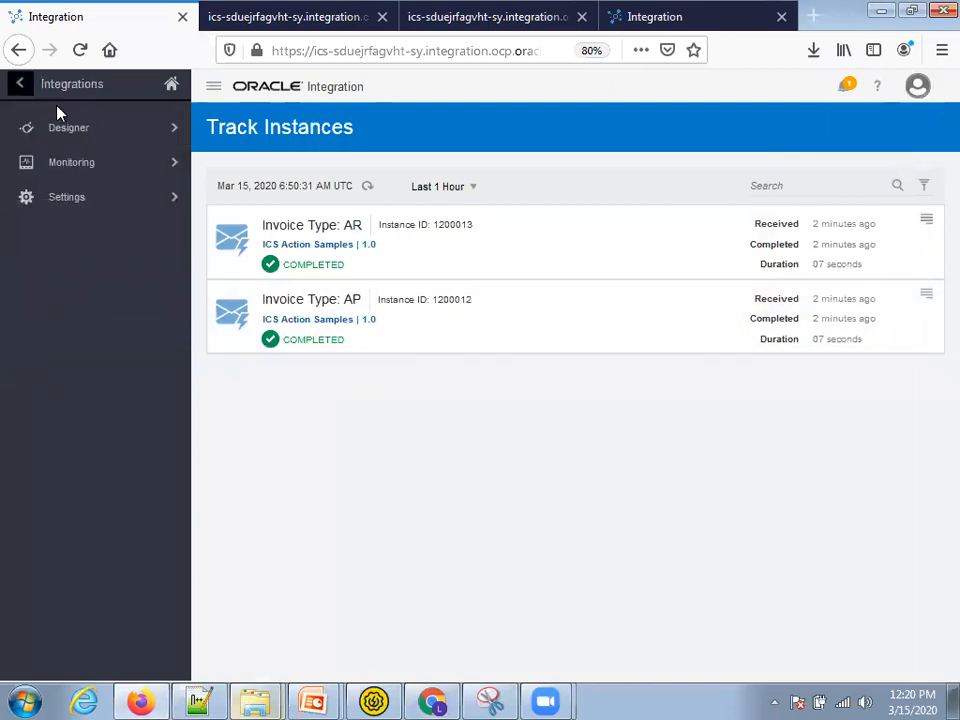
- Go to Designer > Libraries to list InvoiceTypeEmailSubject and StringUtilLibrary, then switch to the ActionSample folder
{"action": "left_click", "coordinate": [67, 132]}
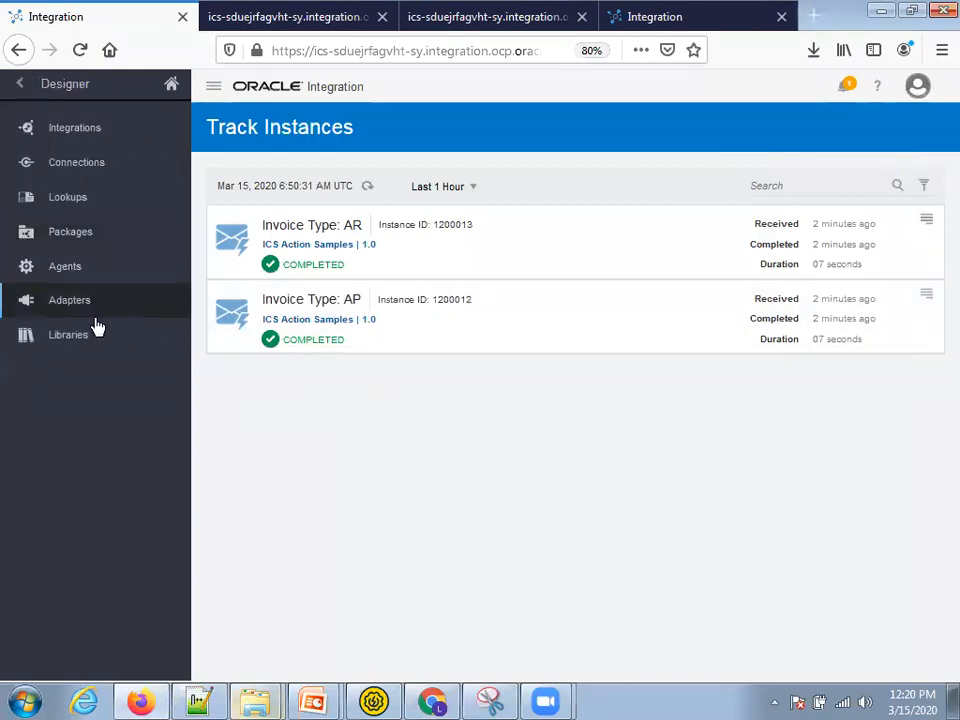
{"action": "left_click", "coordinate": [62, 340]}
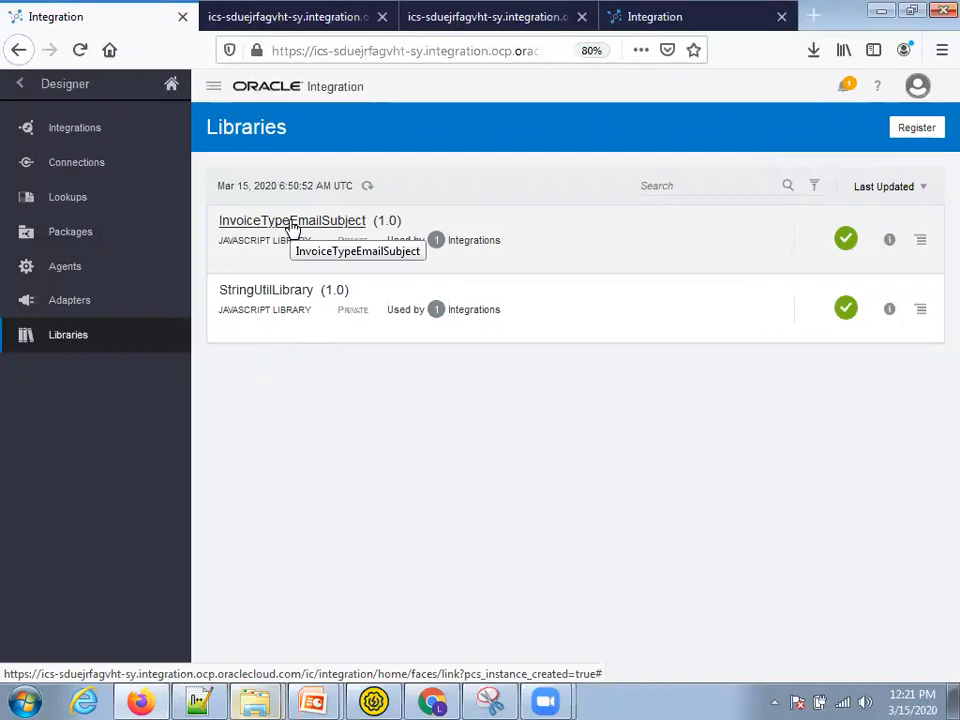
{"action": "key", "text": "alt+Tab"}
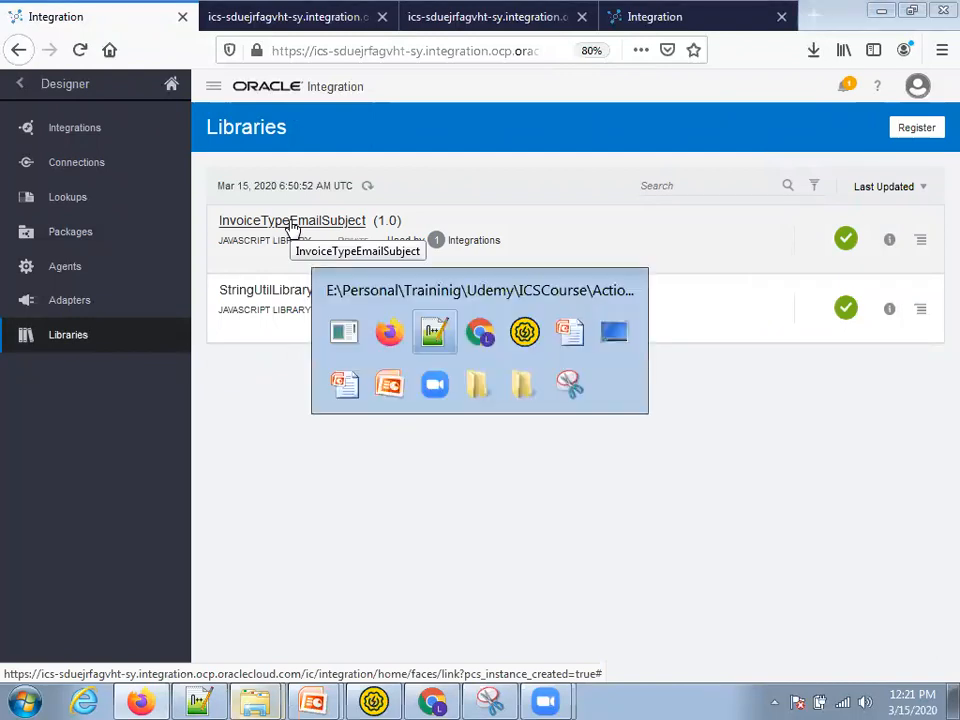
{"action": "key", "text": "alt+Tab"}
{"action": "key", "text": "alt+Tab"}
{"action": "key", "text": "alt+Tab"}
{"action": "key", "text": "alt+Tab"}
{"action": "key", "text": "alt+Tab"}
{"action": "key", "text": "alt+Tab"}
{"action": "key", "text": "alt+Tab"}
{"action": "key", "text": "alt+Tab"}
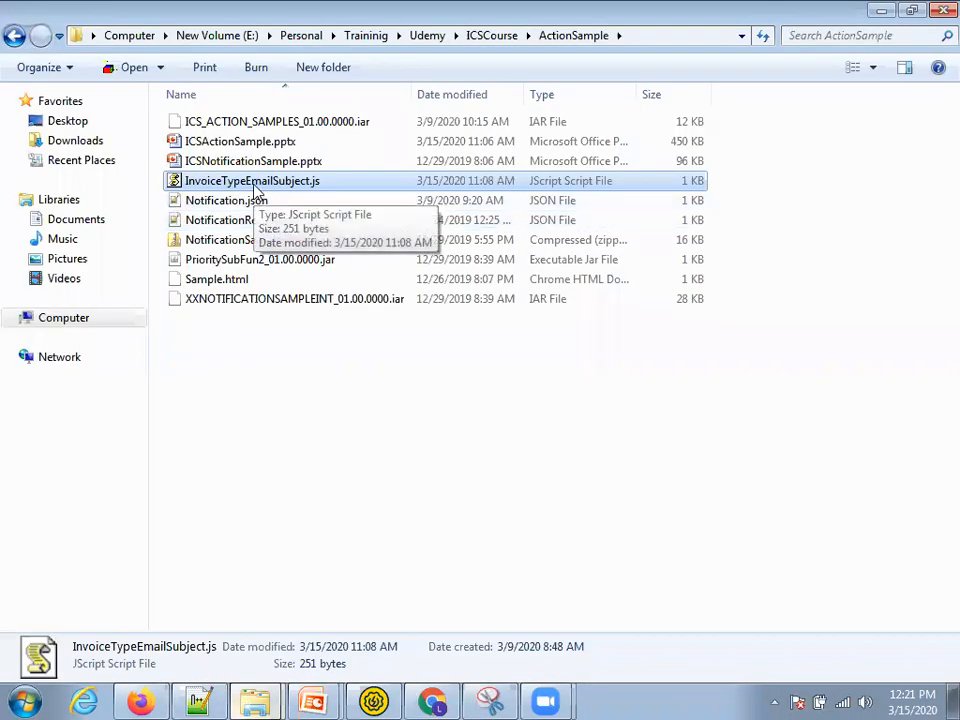
- Duplicate InvoiceTypeEmailSubject.js, rename the copy InvoiceTypeEmailSubjectV2.js, and copy the ActionSample folder path
{"action": "key", "text": "ctrl+v"}
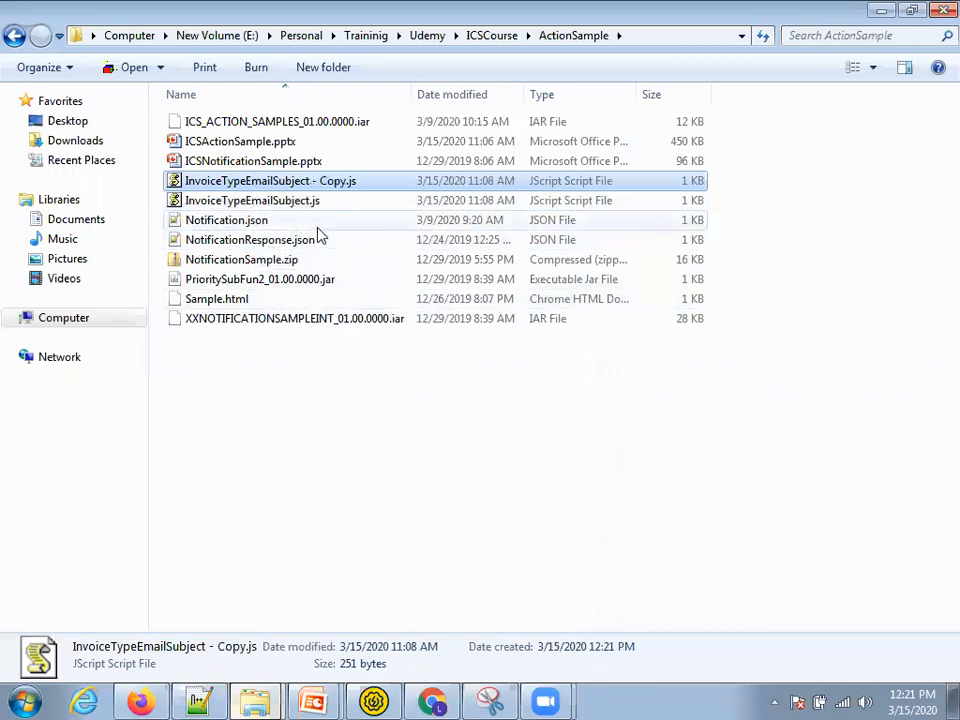
{"action": "key", "text": "F2"}
{"action": "left_click", "coordinate": [313, 180]}
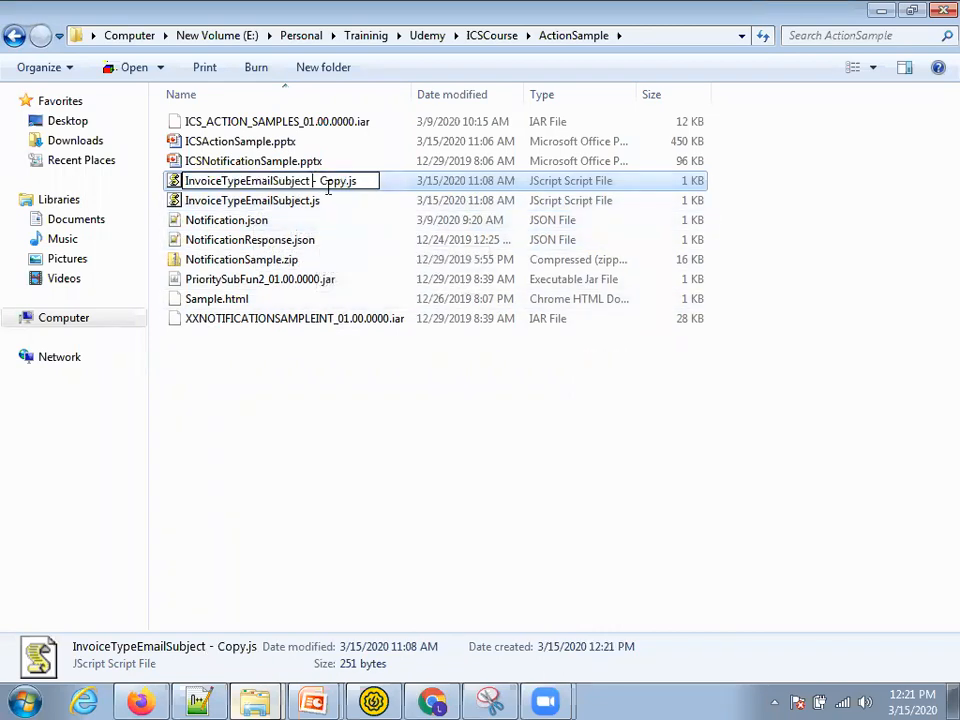
{"action": "left_click", "coordinate": [352, 180], "text": "shift"}
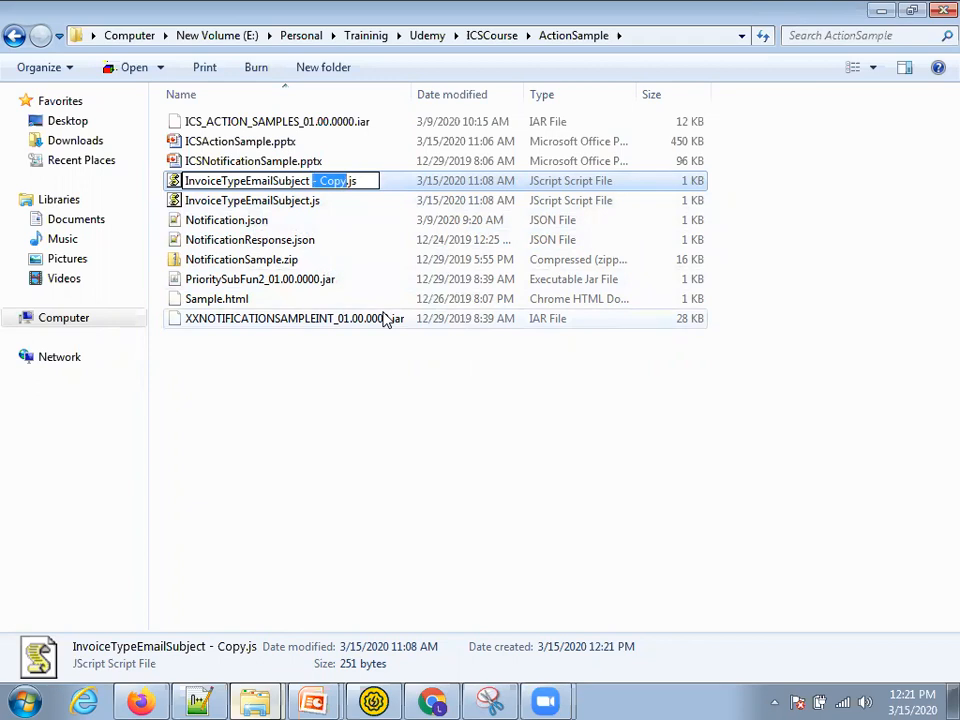
{"action": "type", "text": "V2"}
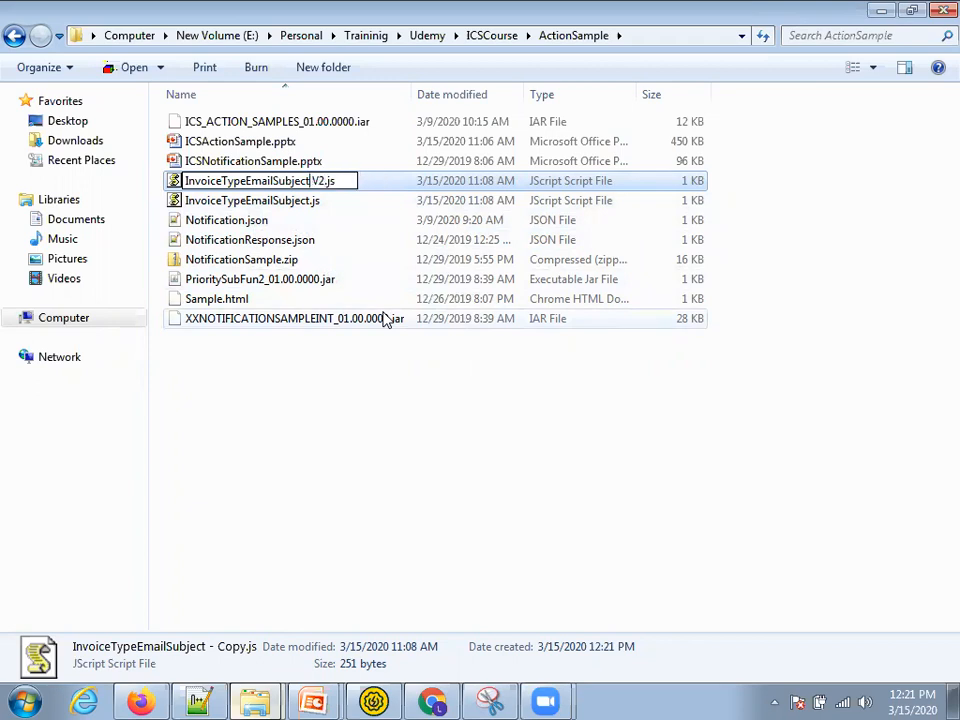
{"action": "key", "text": "Left"}
{"action": "key", "text": "Left"}
{"action": "key", "text": "BackSpace"}
{"action": "key", "text": "Return"}
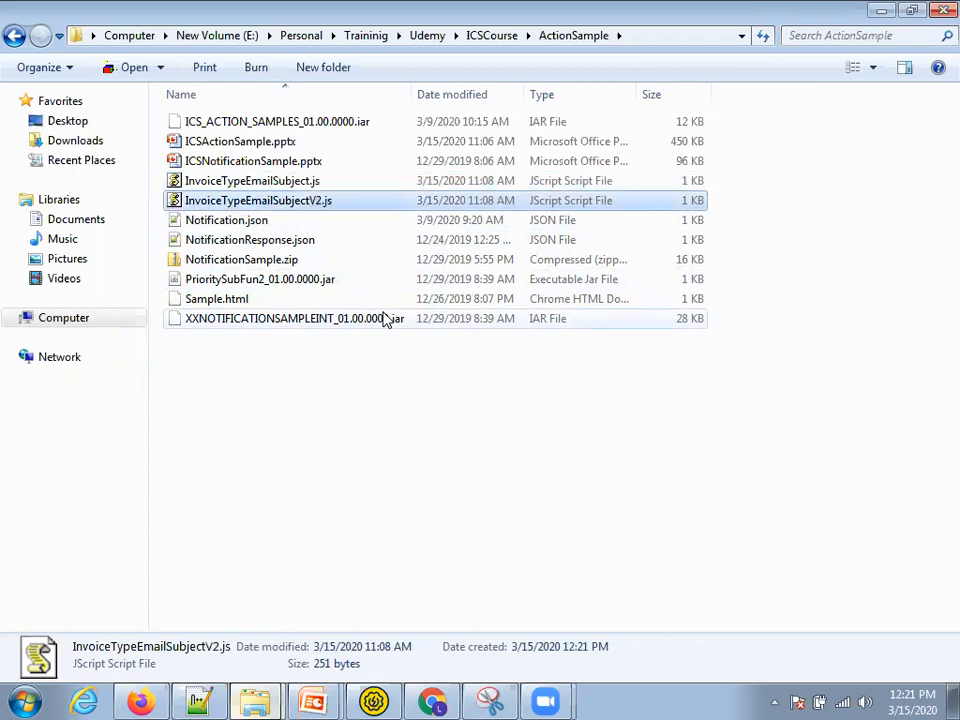
{"action": "left_click", "coordinate": [707, 32]}
- Create a new JavaScript library from InvoiceTypeEmailSubjectV2.js in the ActionSample folder
{"action": "key", "text": "alt+Tab"}
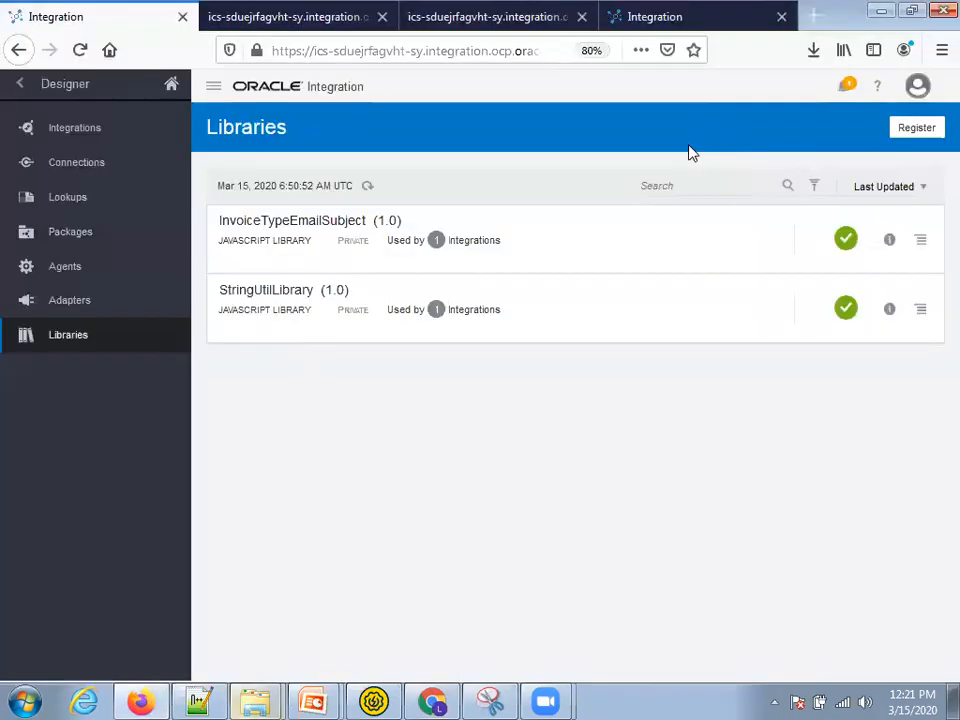
{"action": "left_click", "coordinate": [915, 130]}
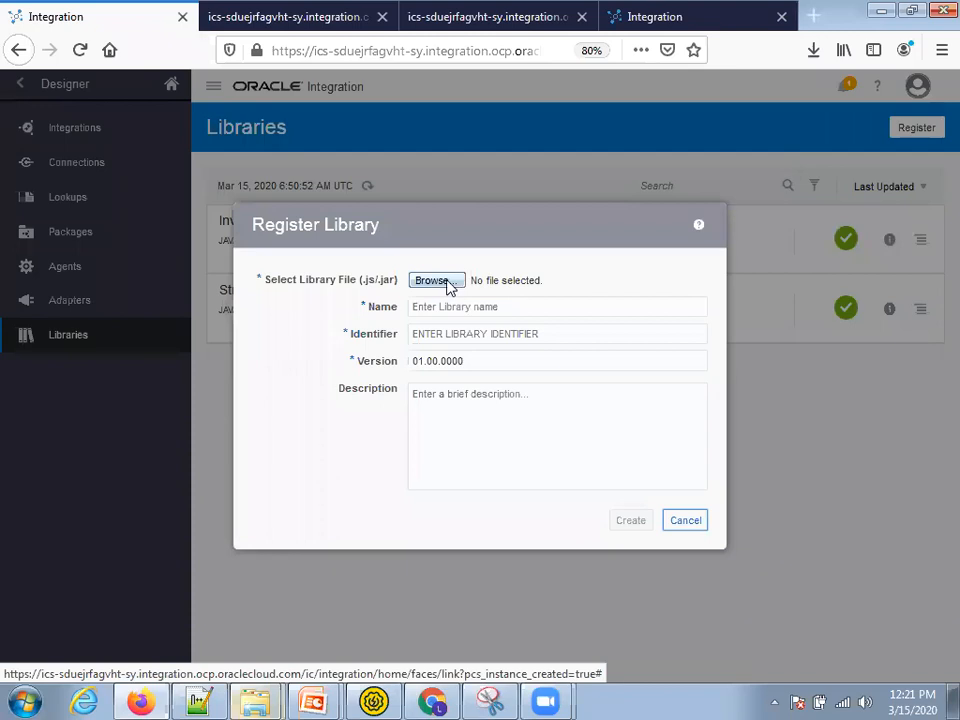
{"action": "left_click", "coordinate": [448, 281]}
{"action": "key", "text": "ctrl+v"}
{"action": "left_click", "coordinate": [436, 420]}
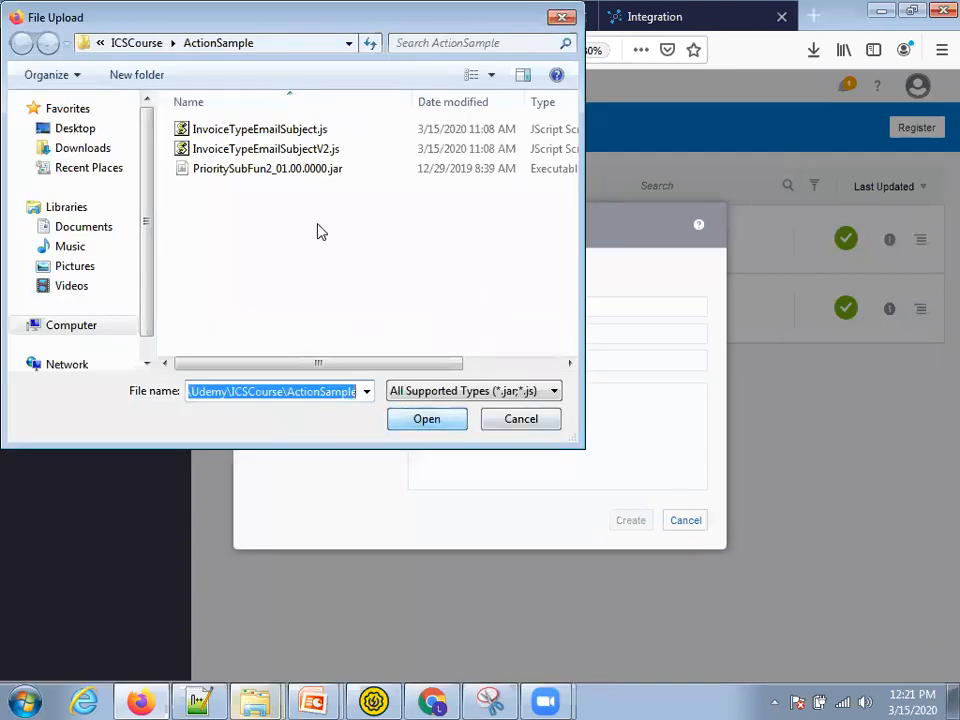
{"action": "left_click", "coordinate": [316, 148]}
{"action": "key", "text": "Escape"}
{"action": "key", "text": "Escape"}
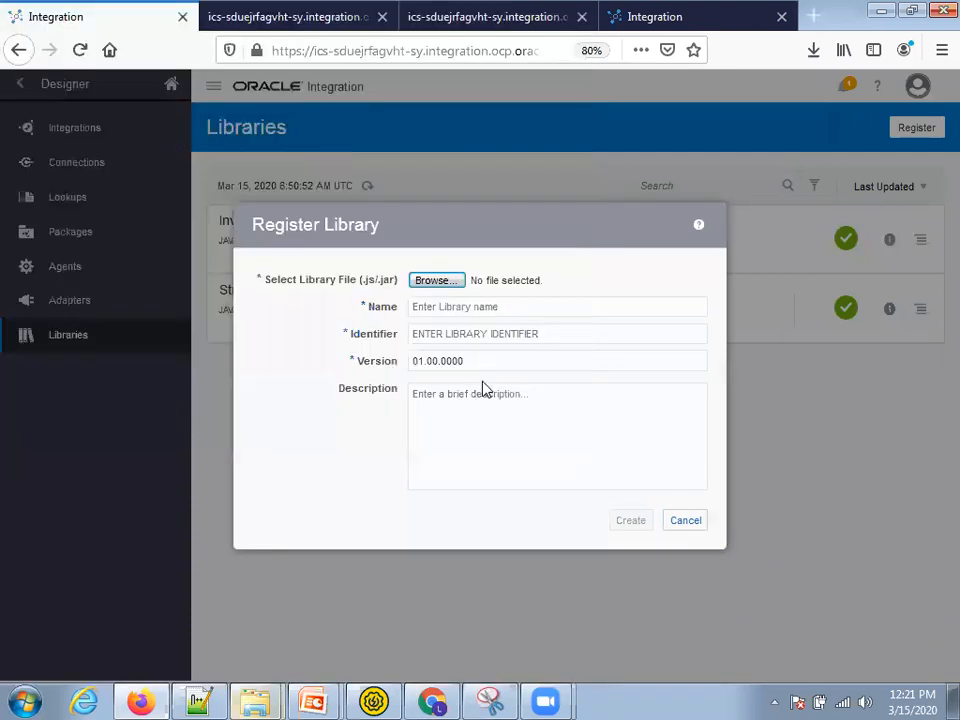
{"action": "left_click", "coordinate": [522, 431]}
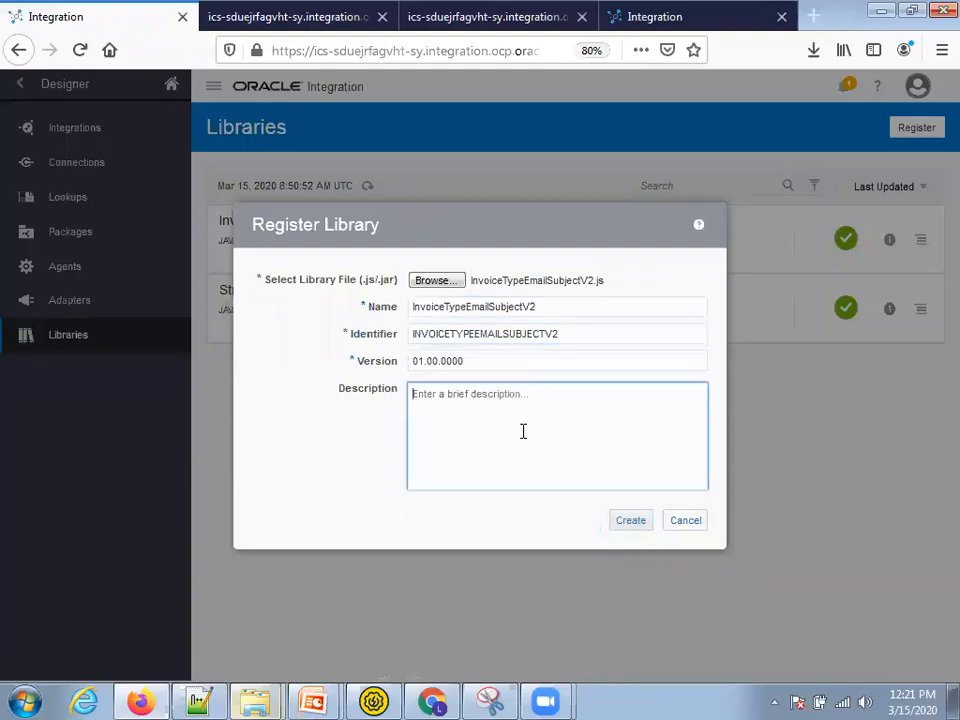
{"action": "left_click", "coordinate": [628, 522]}
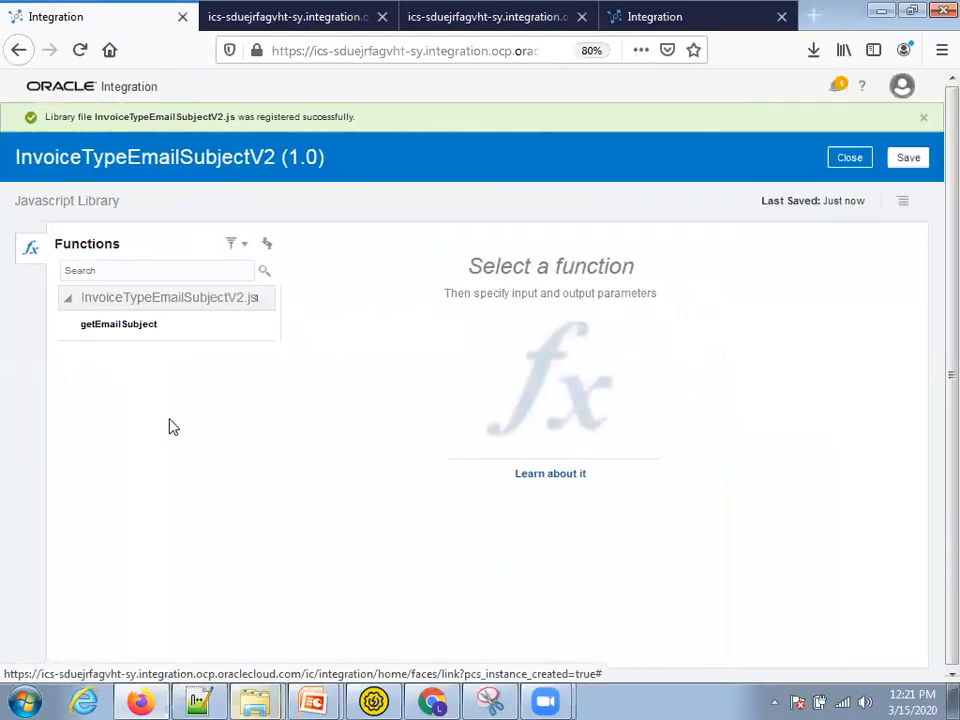
- Classify getEmailSubject as Orchestration with a String invoiceType parameter, and save the library
{"action": "left_click", "coordinate": [87, 325]}
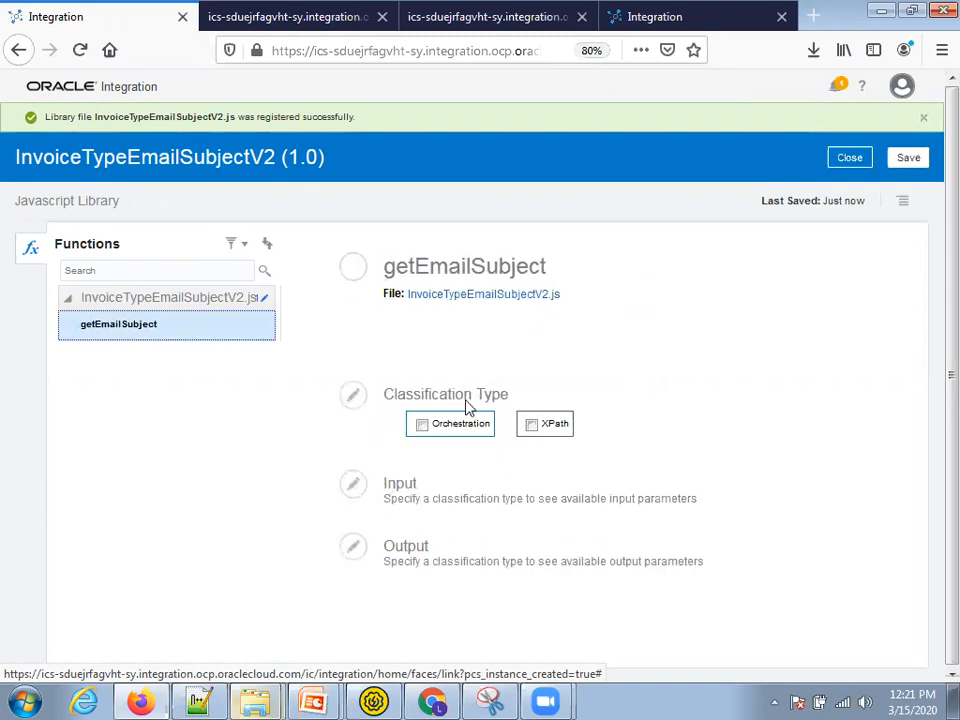
{"action": "left_click", "coordinate": [421, 426]}
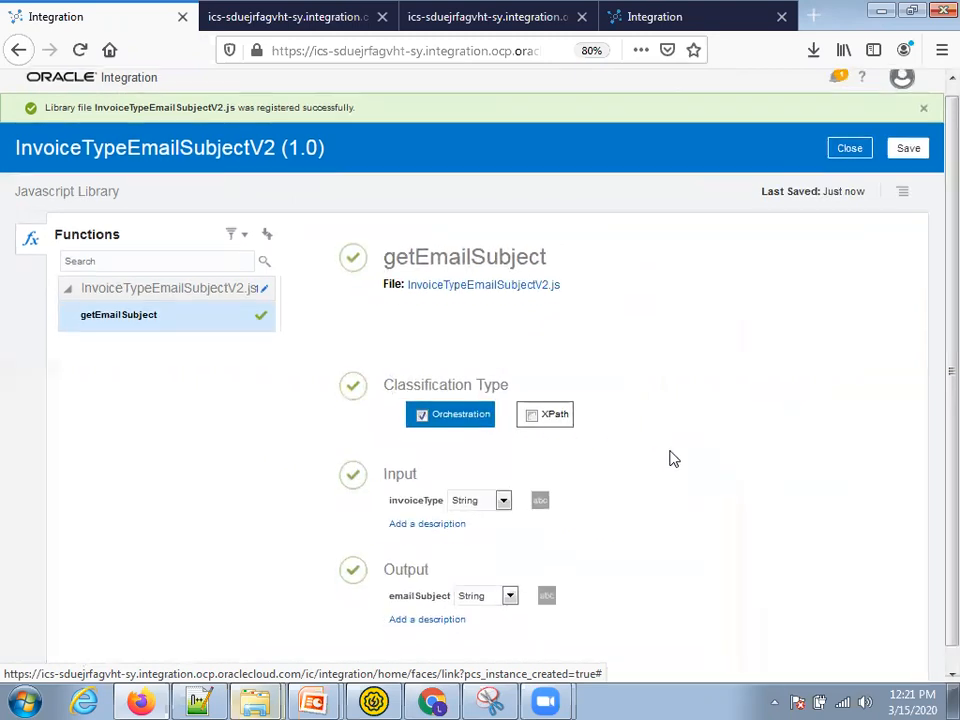
{"action": "scroll", "coordinate": [673, 459], "scroll_direction": "down", "scroll_amount": 1}
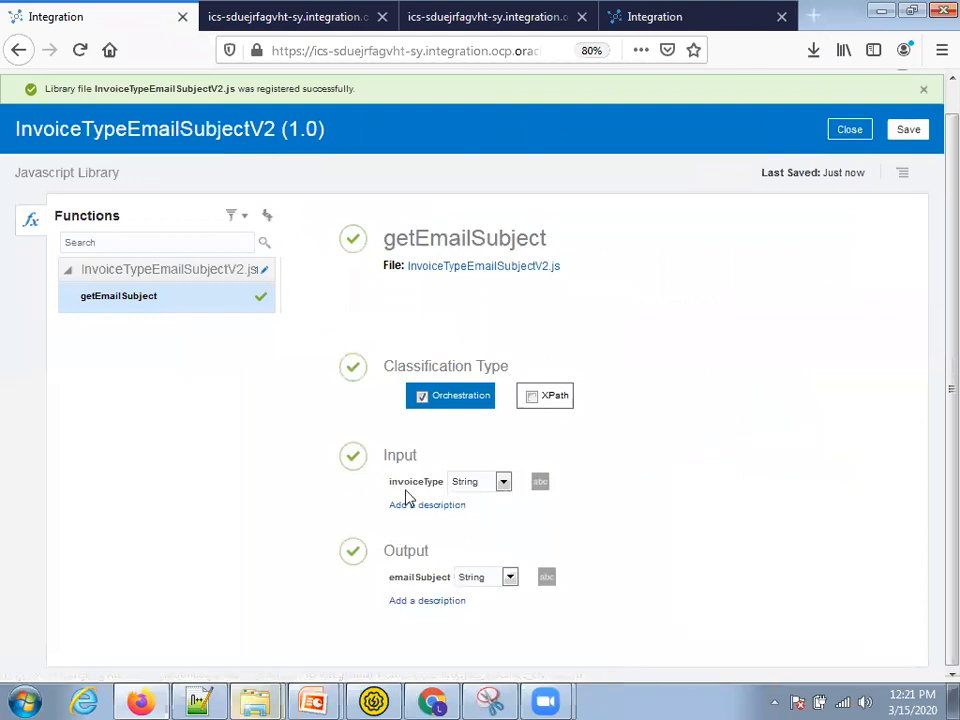
{"action": "left_click", "coordinate": [493, 487]}
{"action": "left_click", "coordinate": [493, 489]}
{"action": "left_click", "coordinate": [909, 129]}
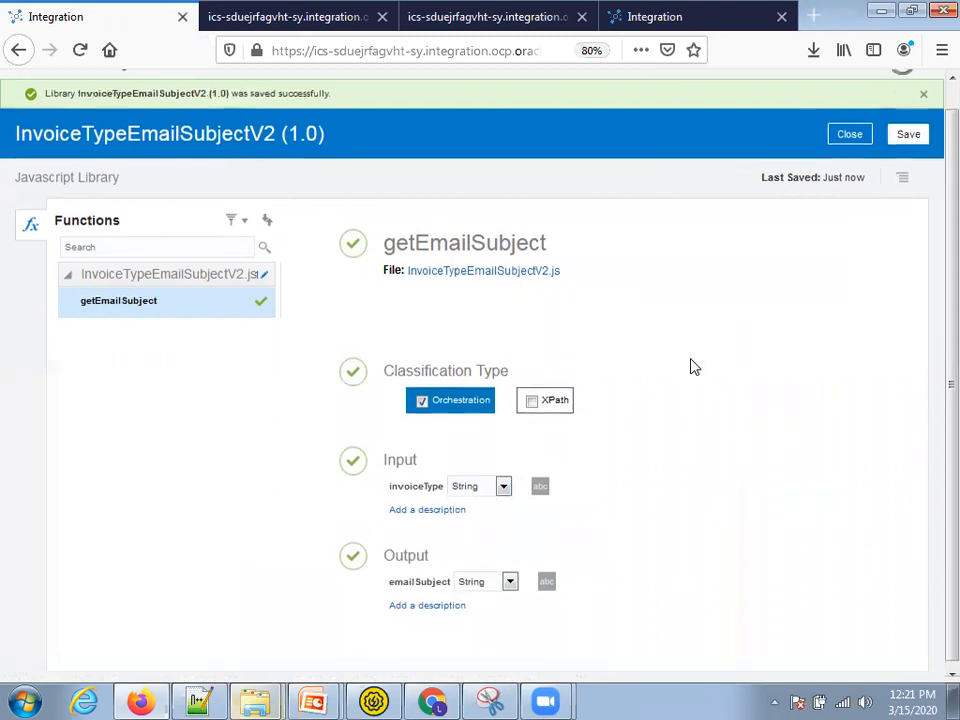
{"action": "left_click", "coordinate": [853, 166]}
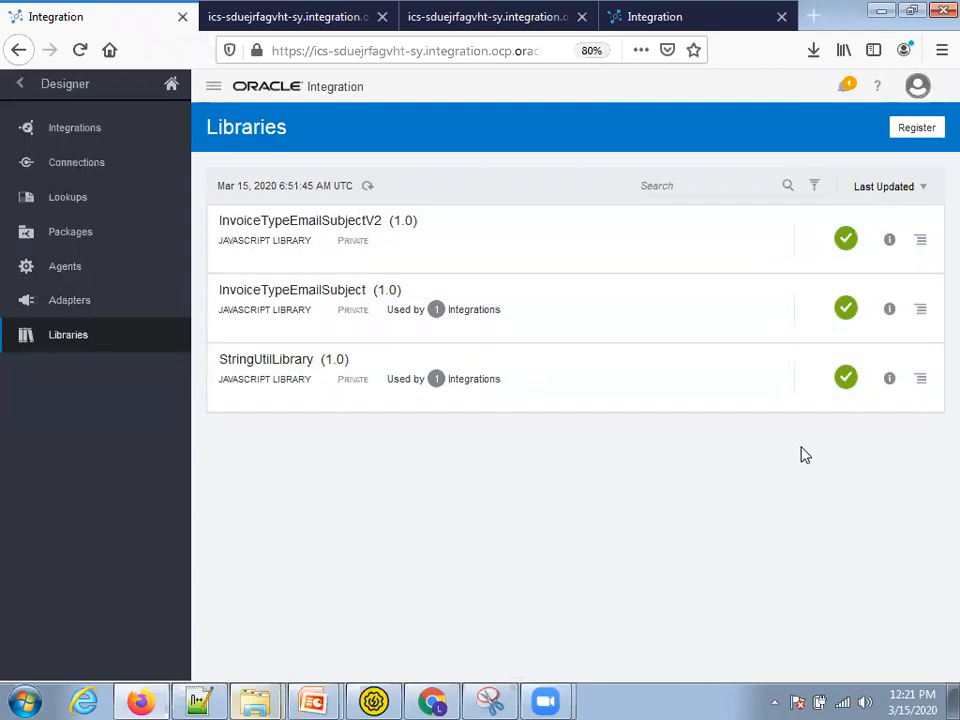
- Update the InvoiceTypeEmailSubjectV2 library with the InvoiceTypeEmailSubjectV2.js file, then go back to Integrations
{"action": "left_click", "coordinate": [85, 137]}
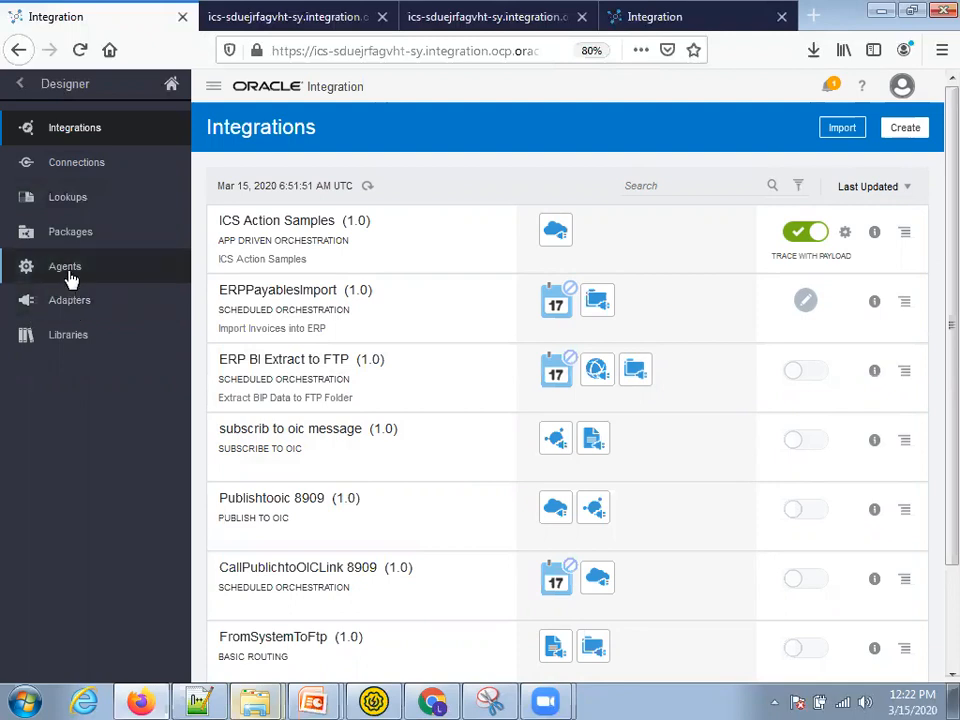
{"action": "left_click", "coordinate": [58, 348]}
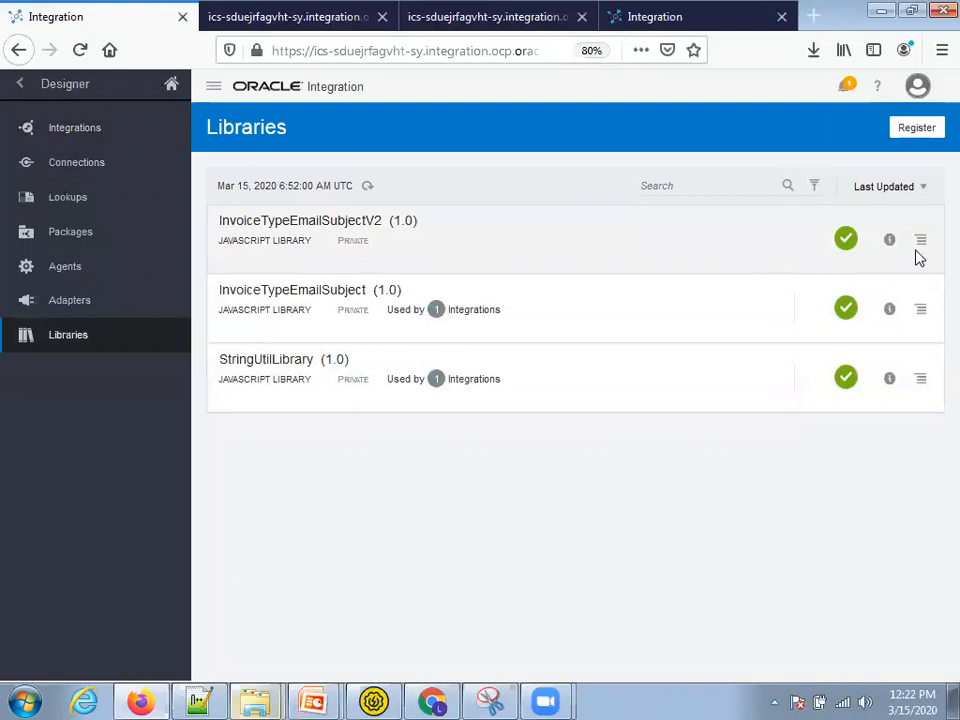
{"action": "left_click", "coordinate": [920, 242]}
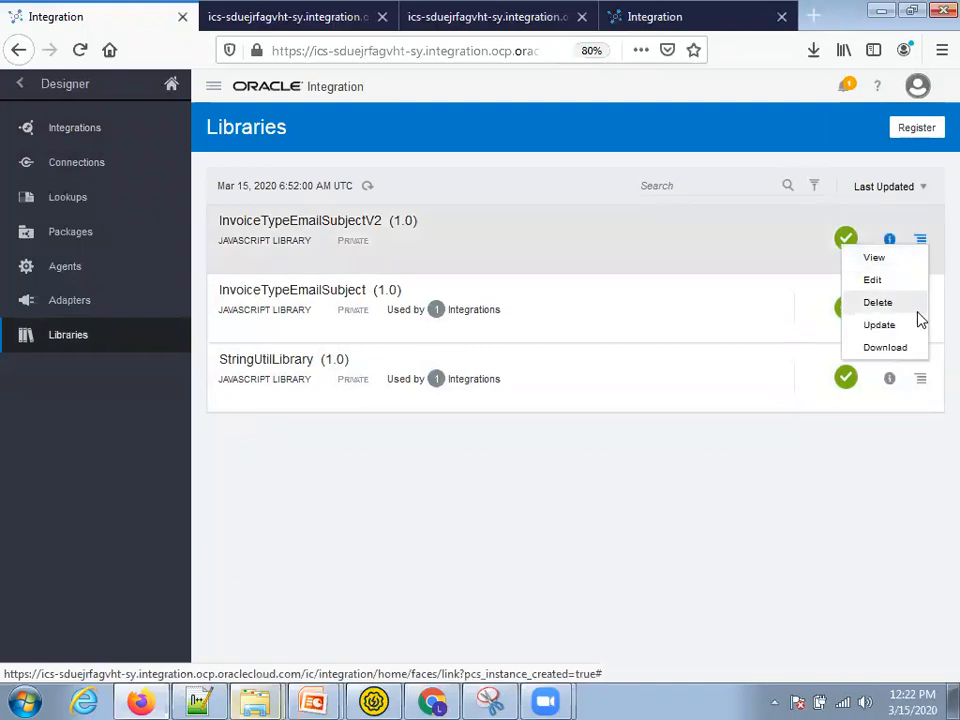
{"action": "left_click", "coordinate": [880, 326]}
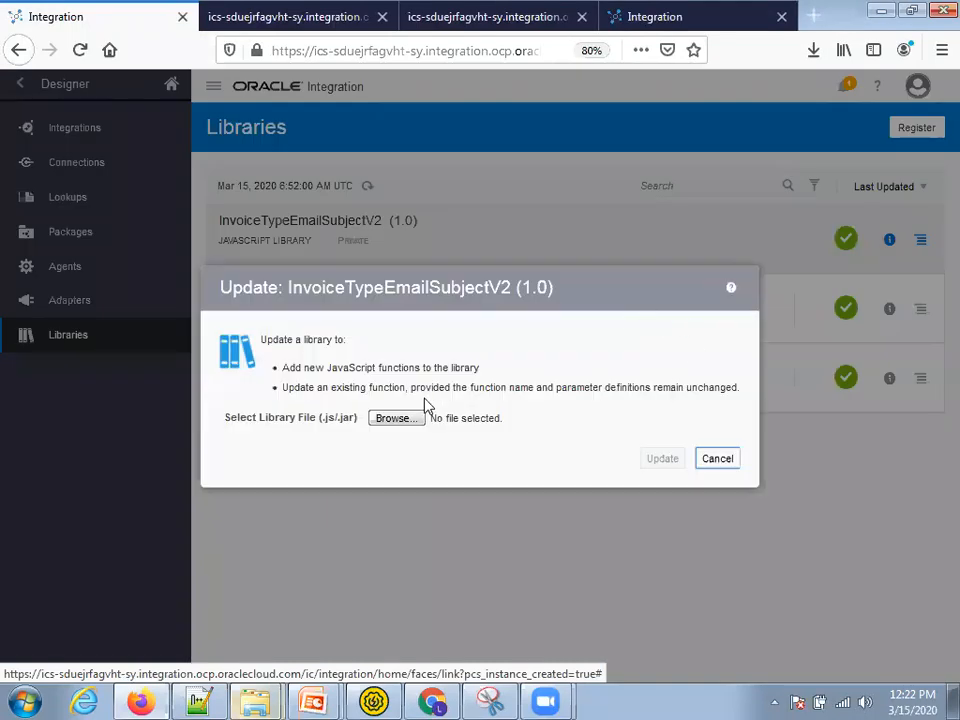
{"action": "left_click", "coordinate": [396, 419]}
{"action": "left_click", "coordinate": [333, 148]}
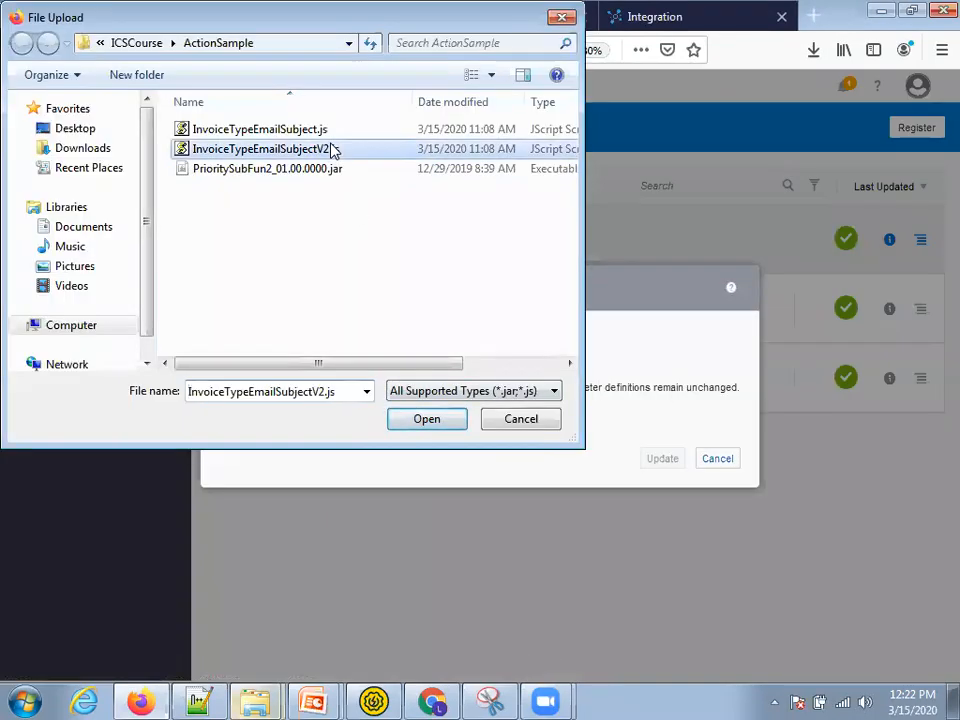
{"action": "double_click", "coordinate": [333, 148]}
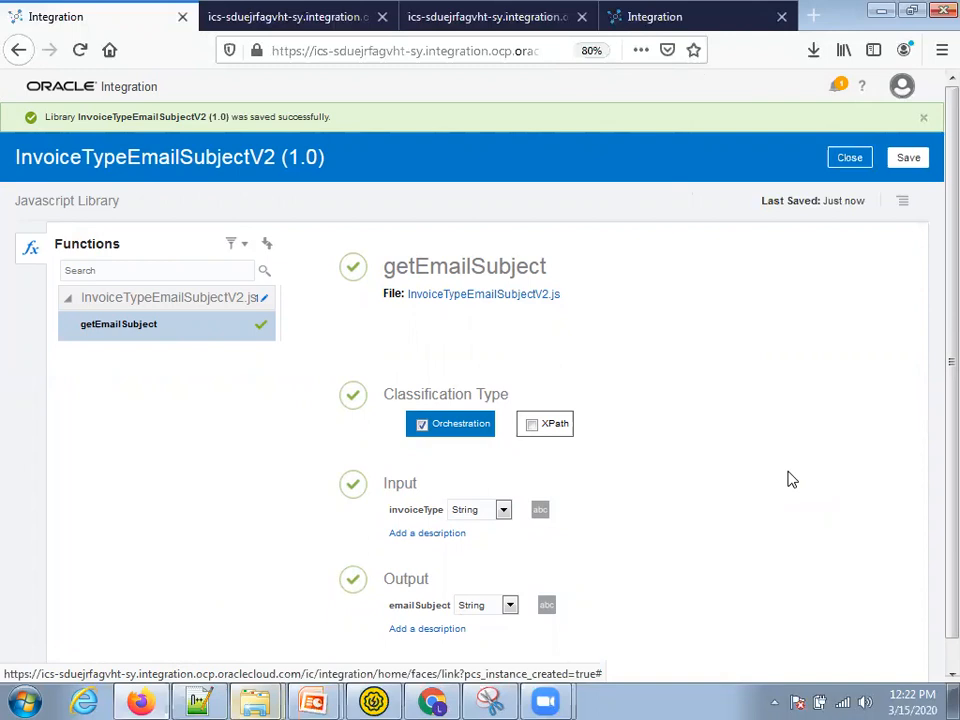
{"action": "left_click", "coordinate": [851, 159]}
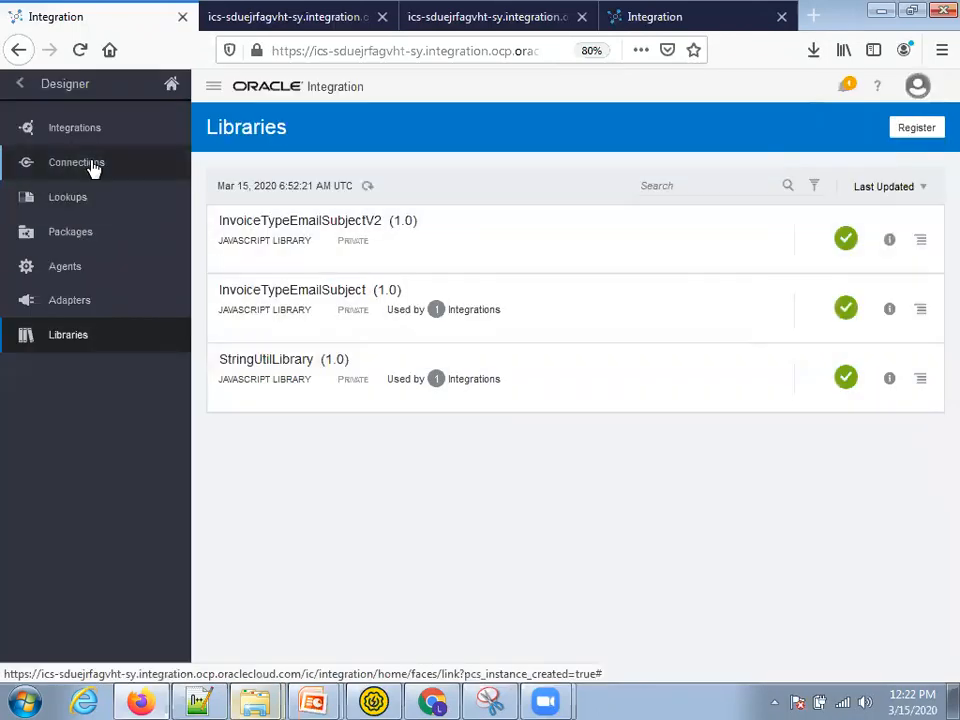
{"action": "left_click", "coordinate": [80, 130]}
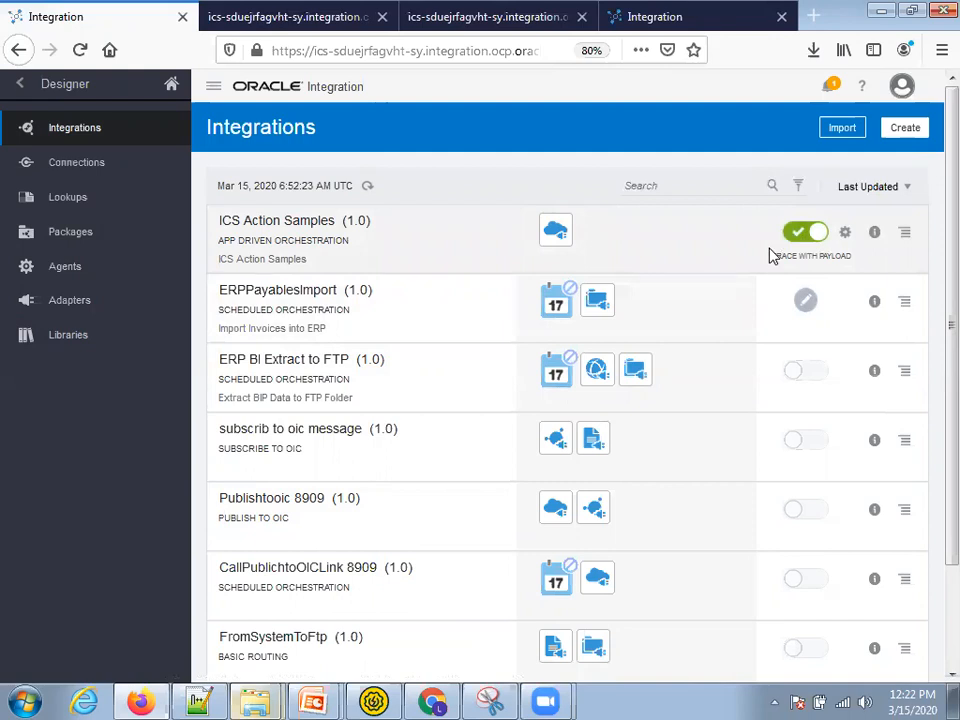
{"action": "left_click", "coordinate": [380, 700]}
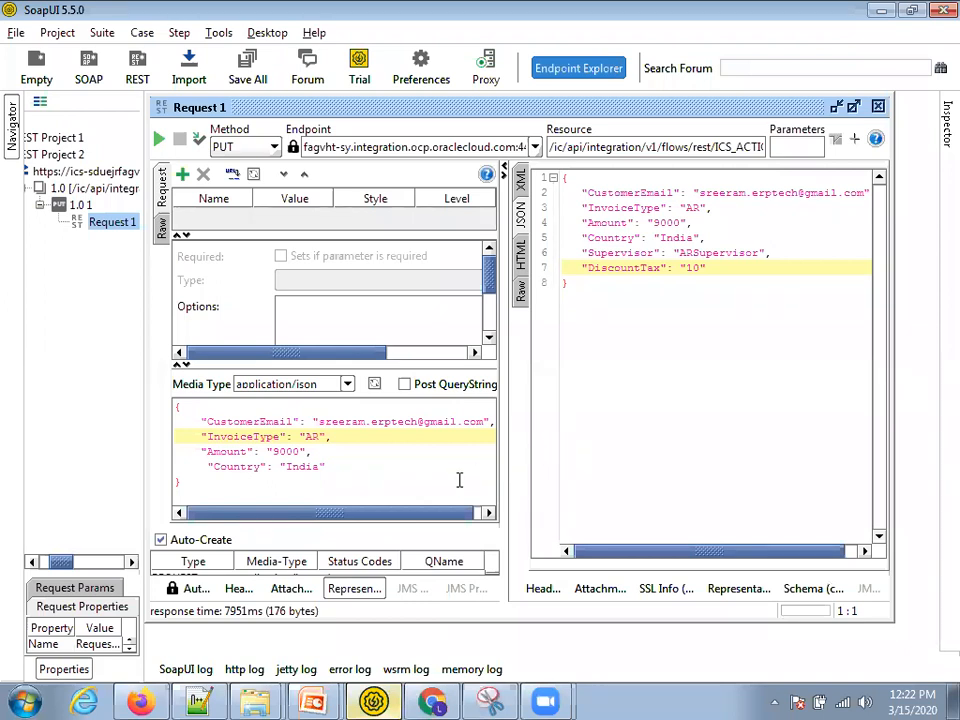
{"action": "left_click", "coordinate": [312, 700]}
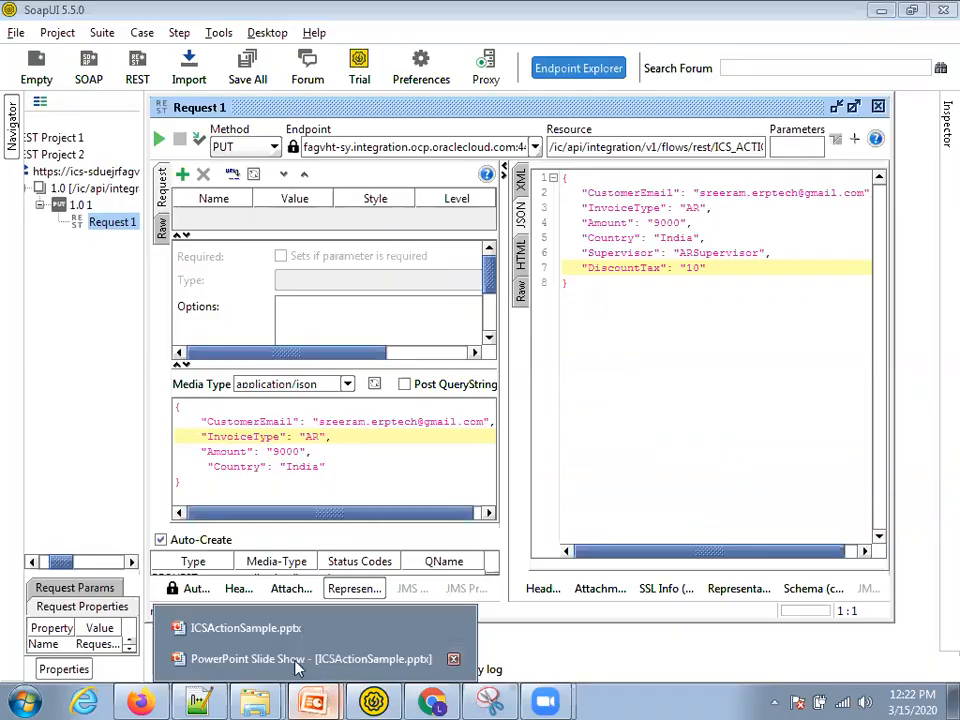
{"action": "left_click", "coordinate": [295, 664]}
{"action": "key", "text": "Left"}
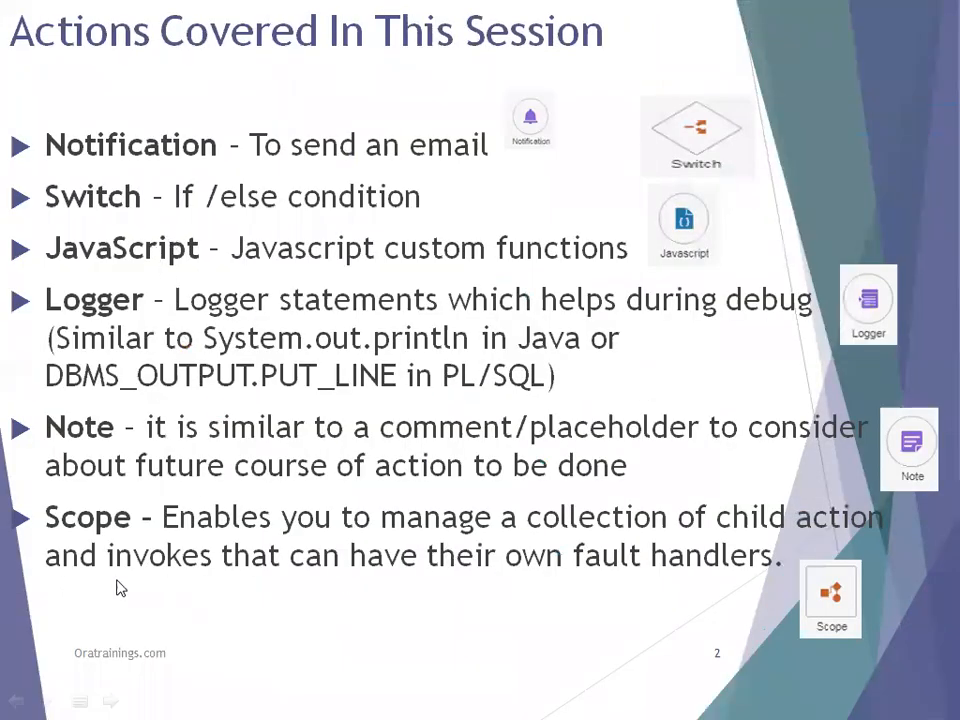
{"action": "key", "text": "alt+Tab"}
{"action": "key", "text": "alt+Tab"}
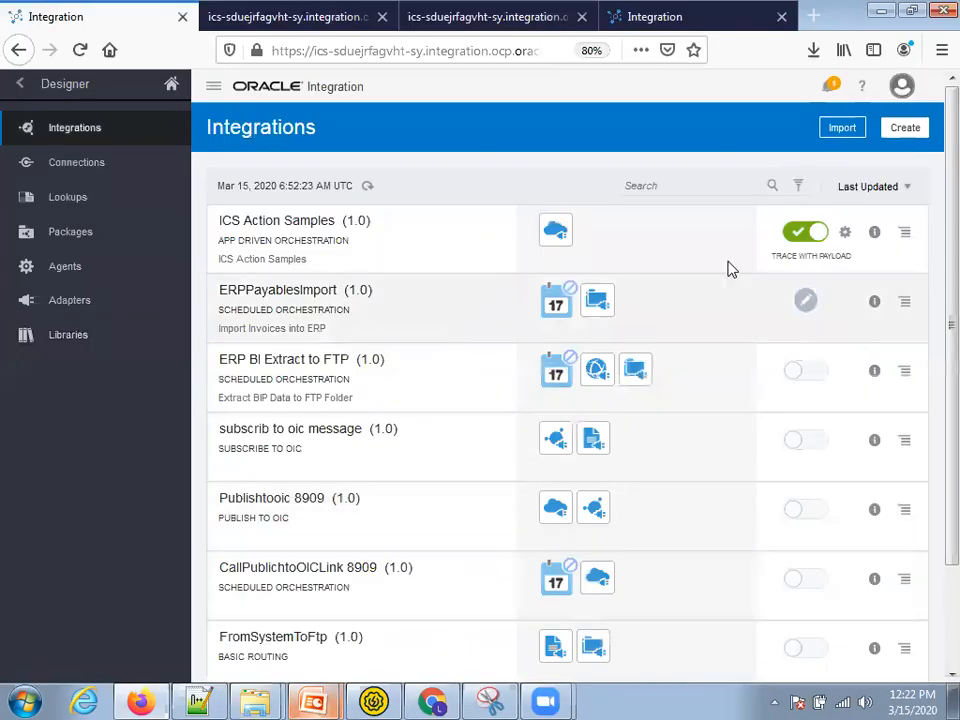
- Deactivate ICS Action Samples and open its canvas with the OtherwiseScope expanded
{"action": "left_click", "coordinate": [797, 236]}
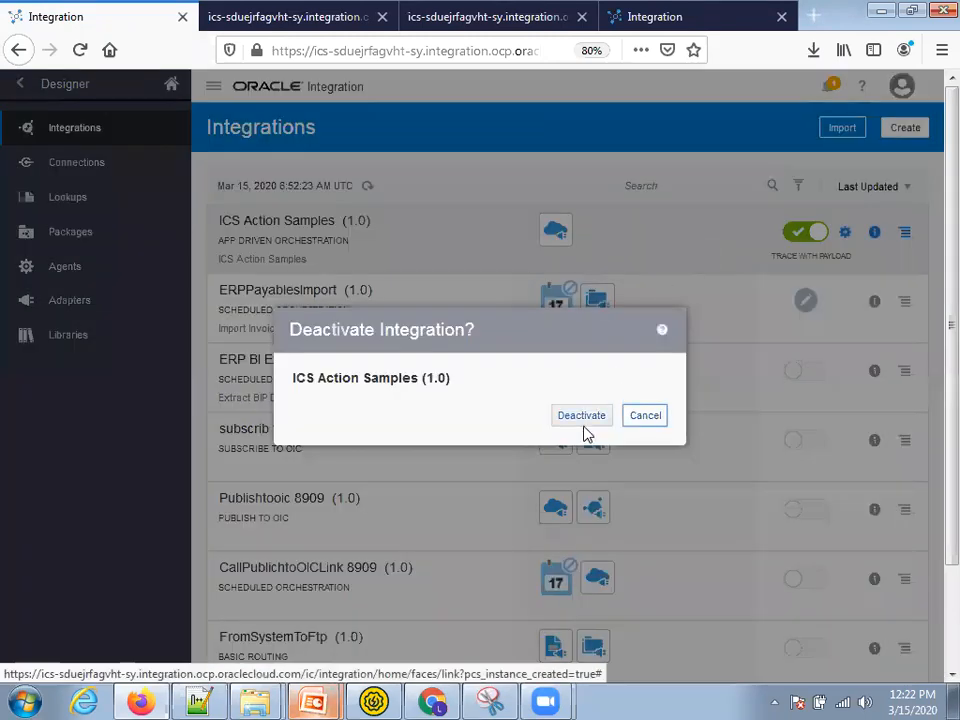
{"action": "left_click", "coordinate": [582, 417]}
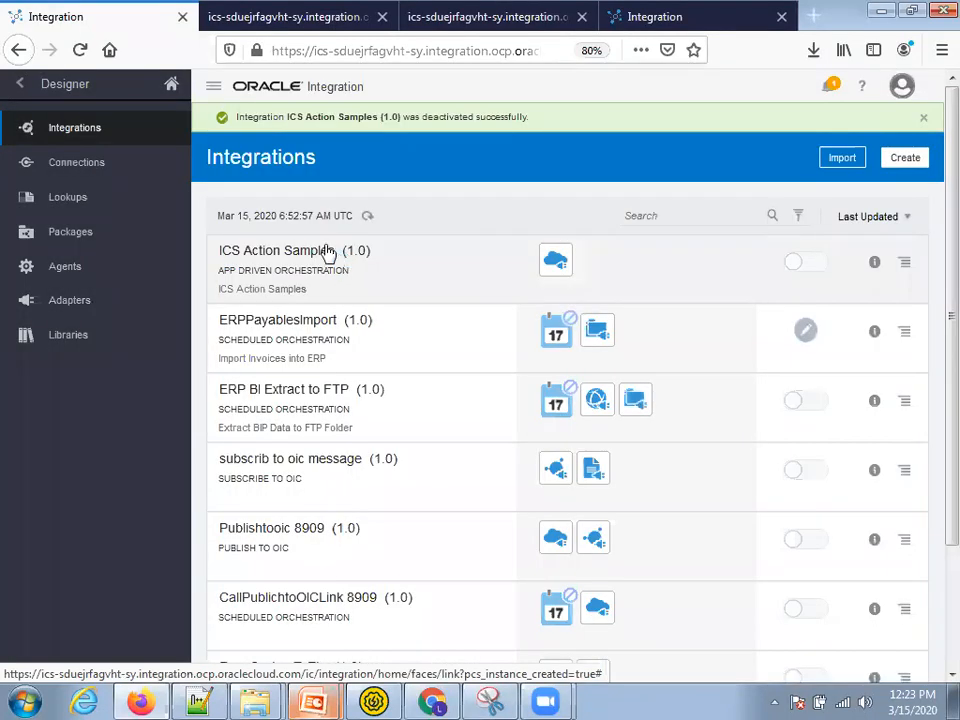
{"action": "left_click", "coordinate": [322, 249]}
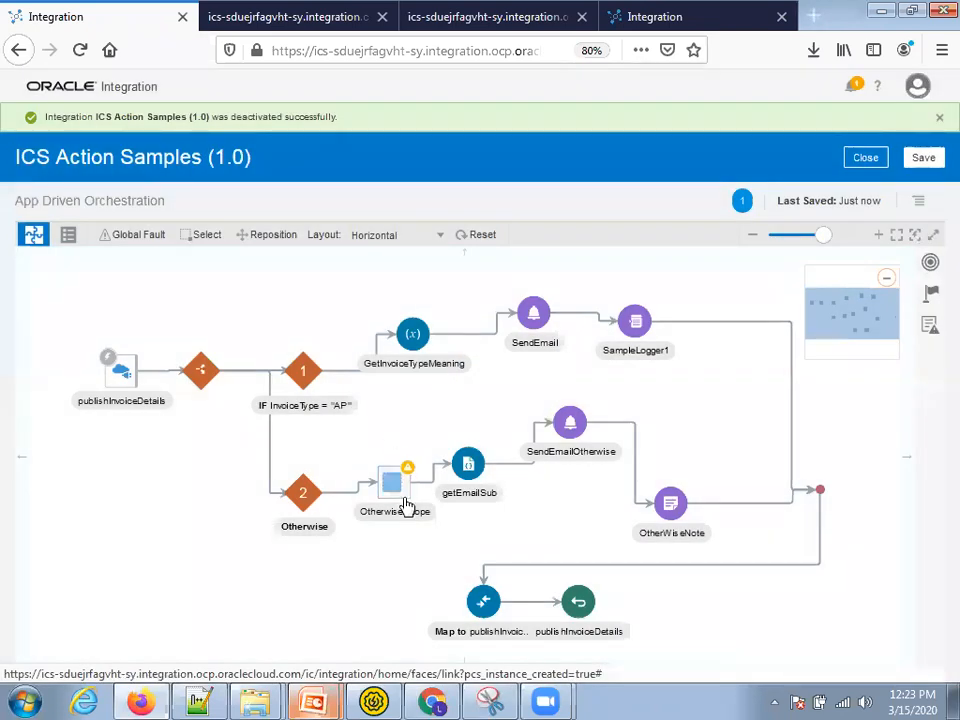
{"action": "left_click", "coordinate": [398, 490]}
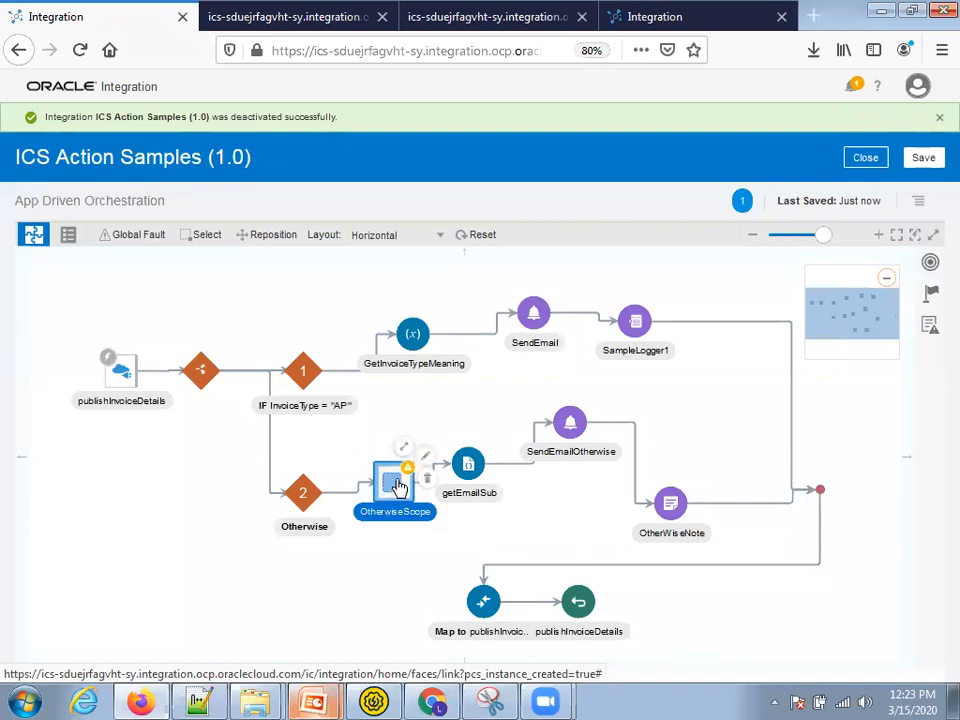
{"action": "left_click", "coordinate": [406, 450]}
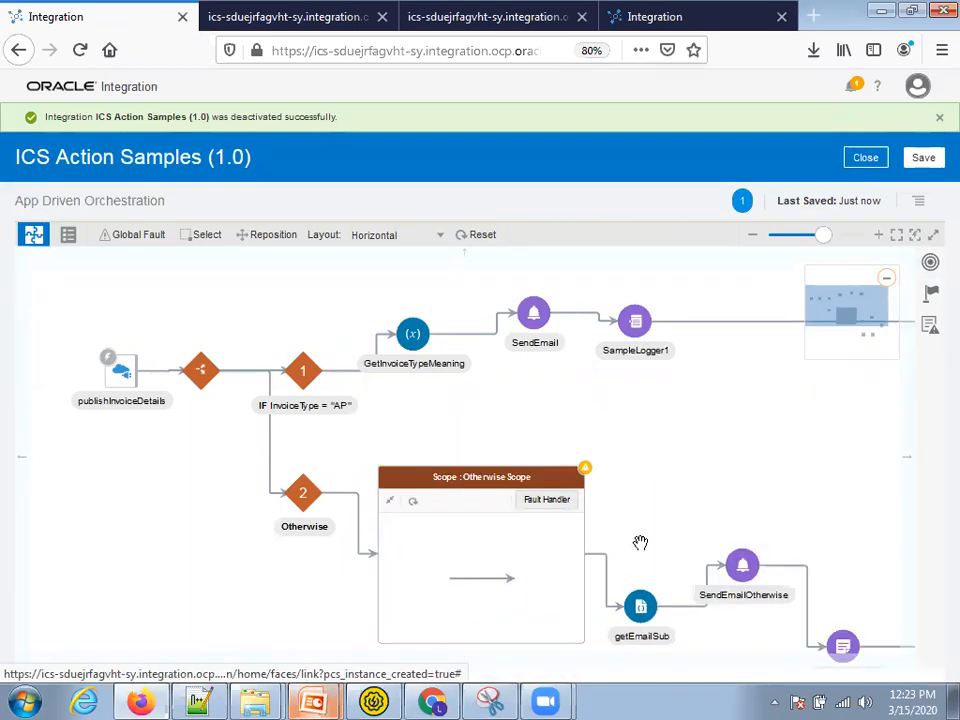
{"action": "left_click_drag", "start_coordinate": [646, 442], "coordinate": [616, 441]}
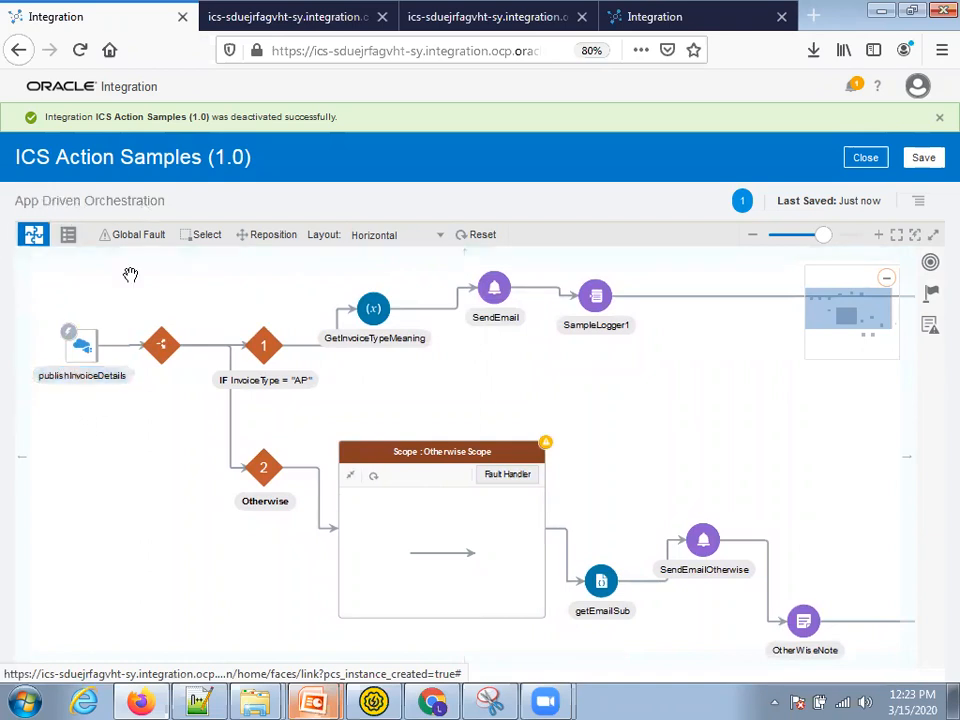
{"action": "left_click_drag", "start_coordinate": [211, 593], "coordinate": [216, 540]}
- Bring the slide show forward to the 'Integration With All Those Actions' diagram slide
{"action": "mouse_move", "coordinate": [284, 697]}
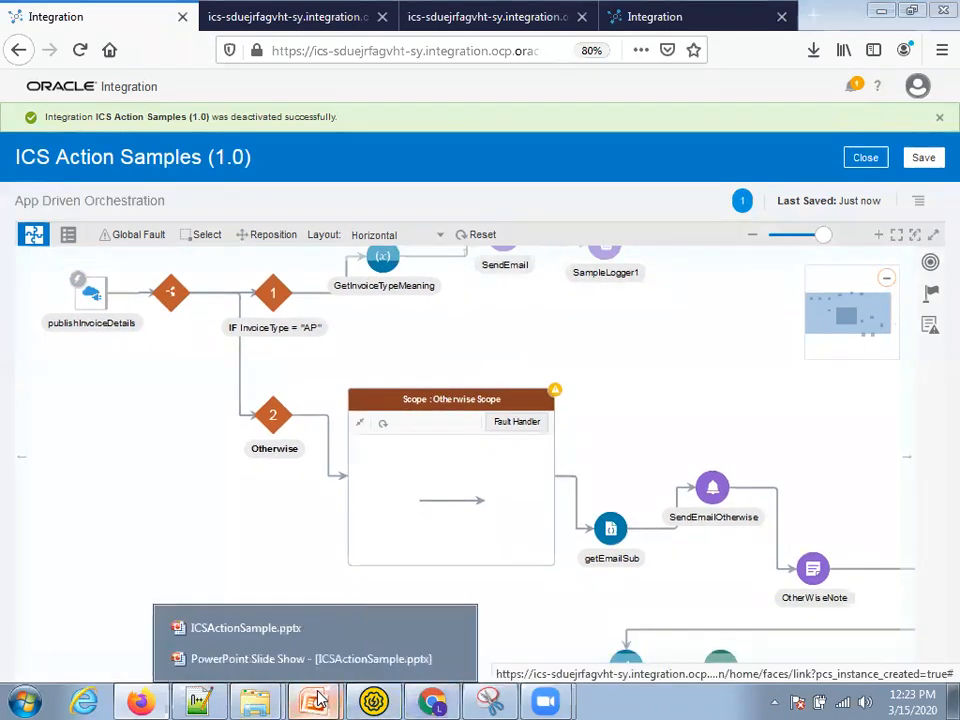
{"action": "left_click", "coordinate": [290, 659]}
{"action": "left_click", "coordinate": [240, 585]}
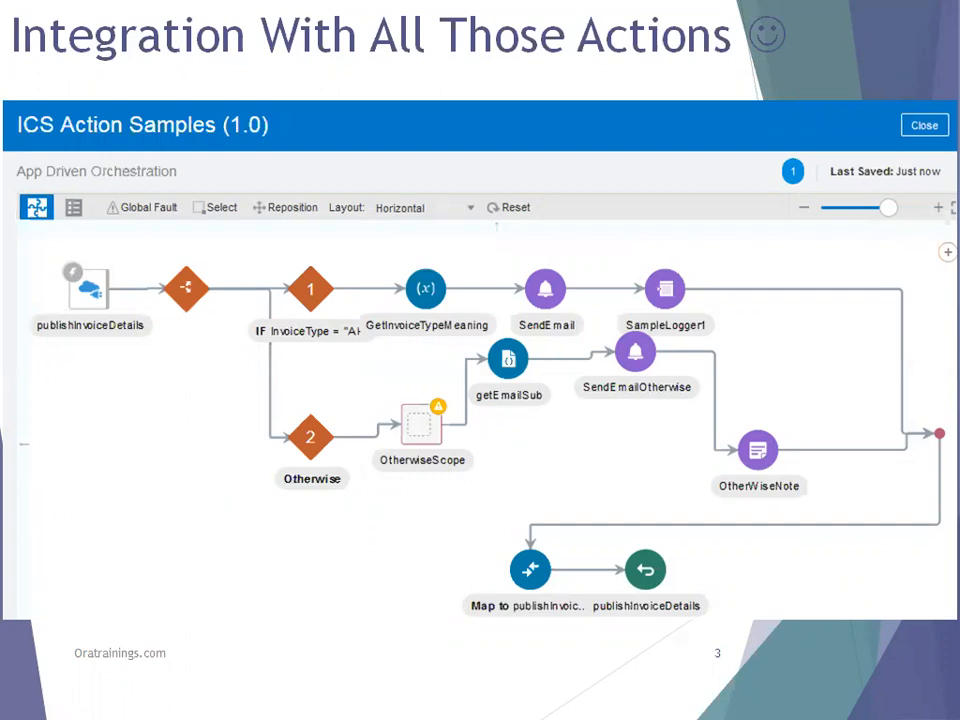
- Step forward two slides, through the Lookup slide to the REST endpoint summary
{"action": "key", "text": "Right"}
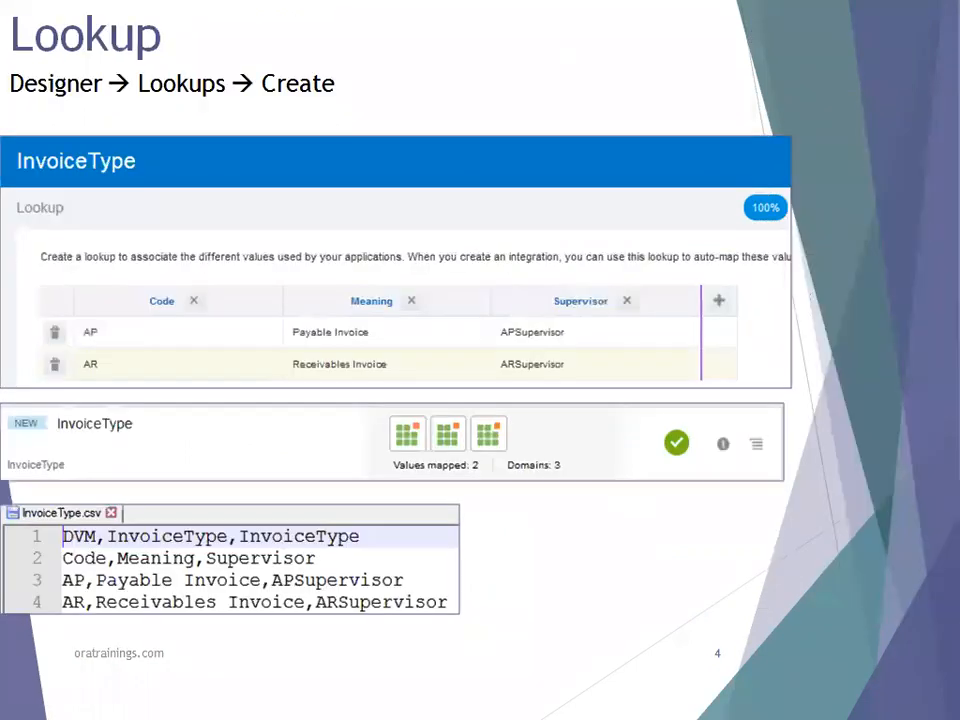
{"action": "key", "text": "Right"}
{"action": "key", "text": "Right"}
{"action": "key", "text": "Right"}
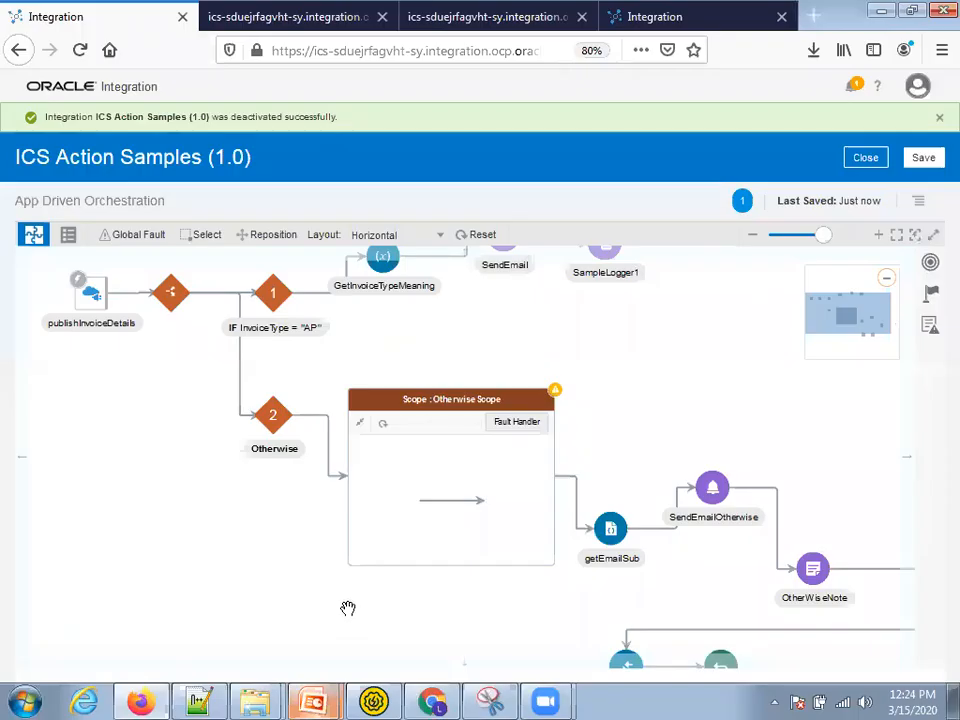
- Review the final map and return nodes at the bottom of the flow, then save ICS Action Samples
{"action": "left_click_drag", "start_coordinate": [193, 496], "coordinate": [140, 414]}
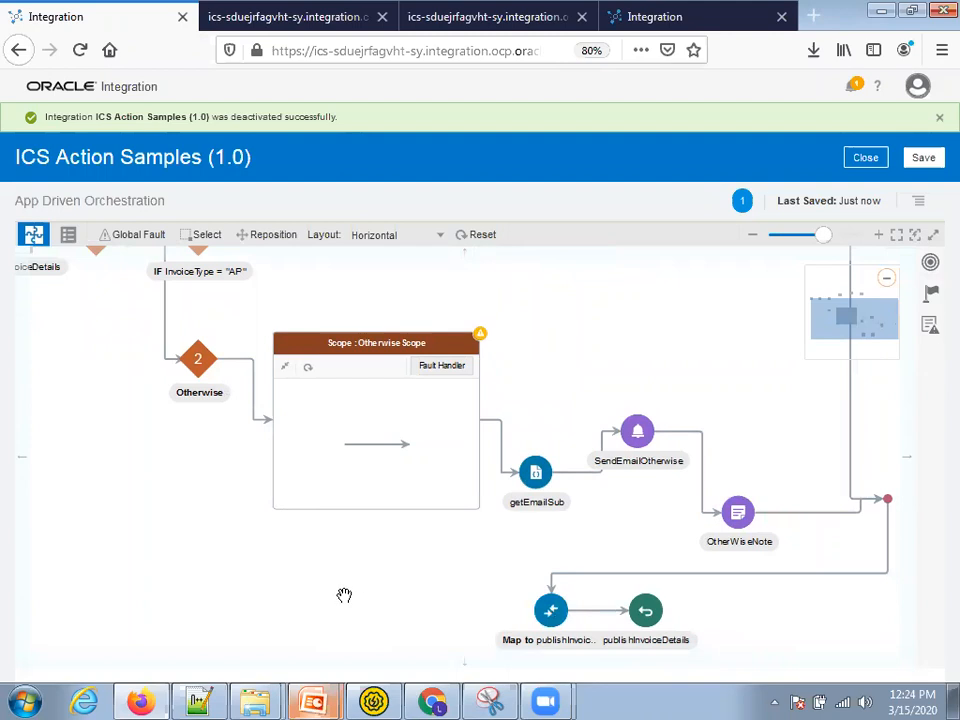
{"action": "left_click_drag", "start_coordinate": [343, 596], "coordinate": [358, 617]}
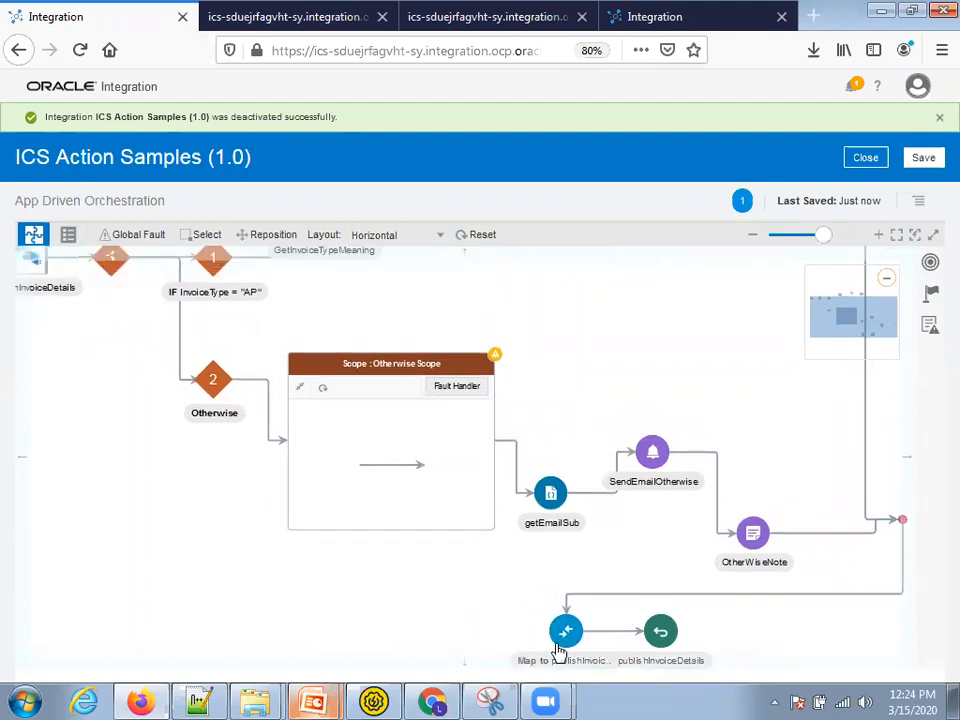
{"action": "mouse_move", "coordinate": [560, 651]}
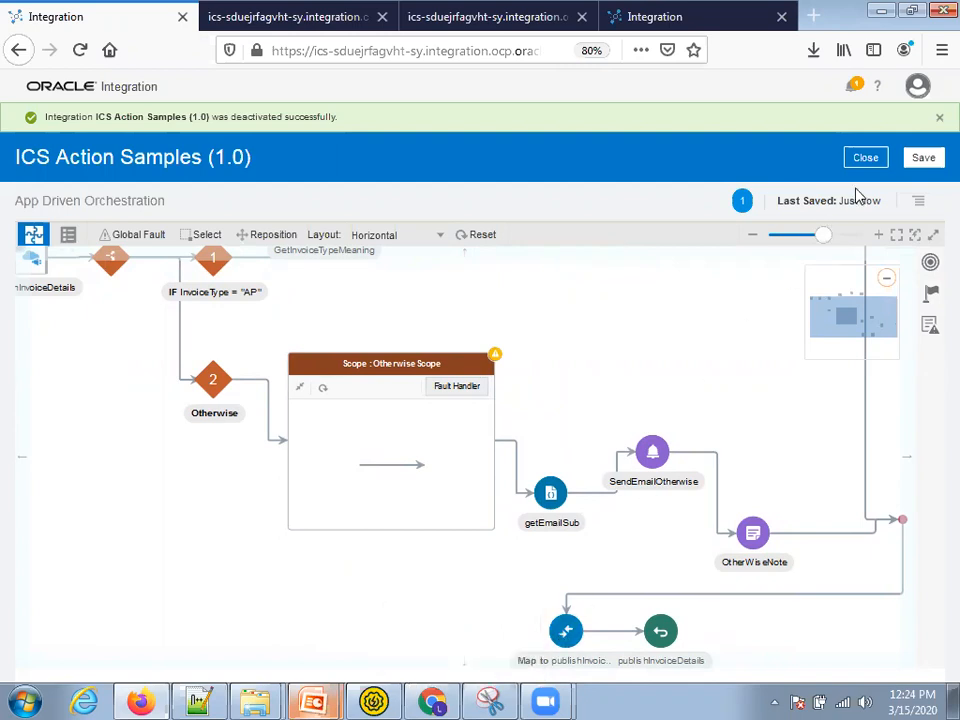
{"action": "left_click", "coordinate": [922, 158]}
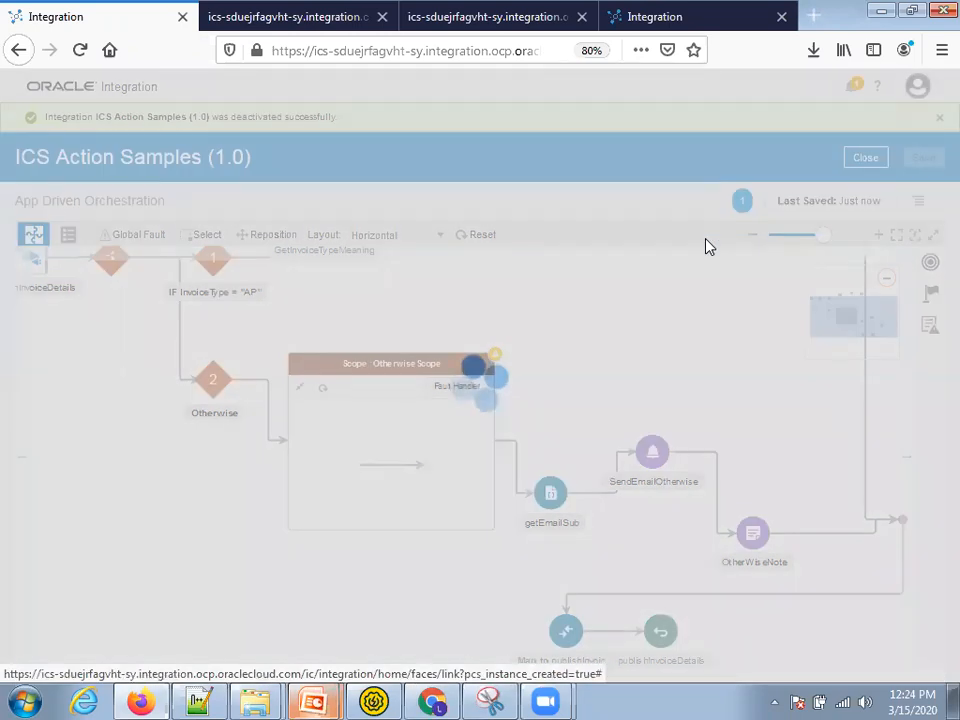